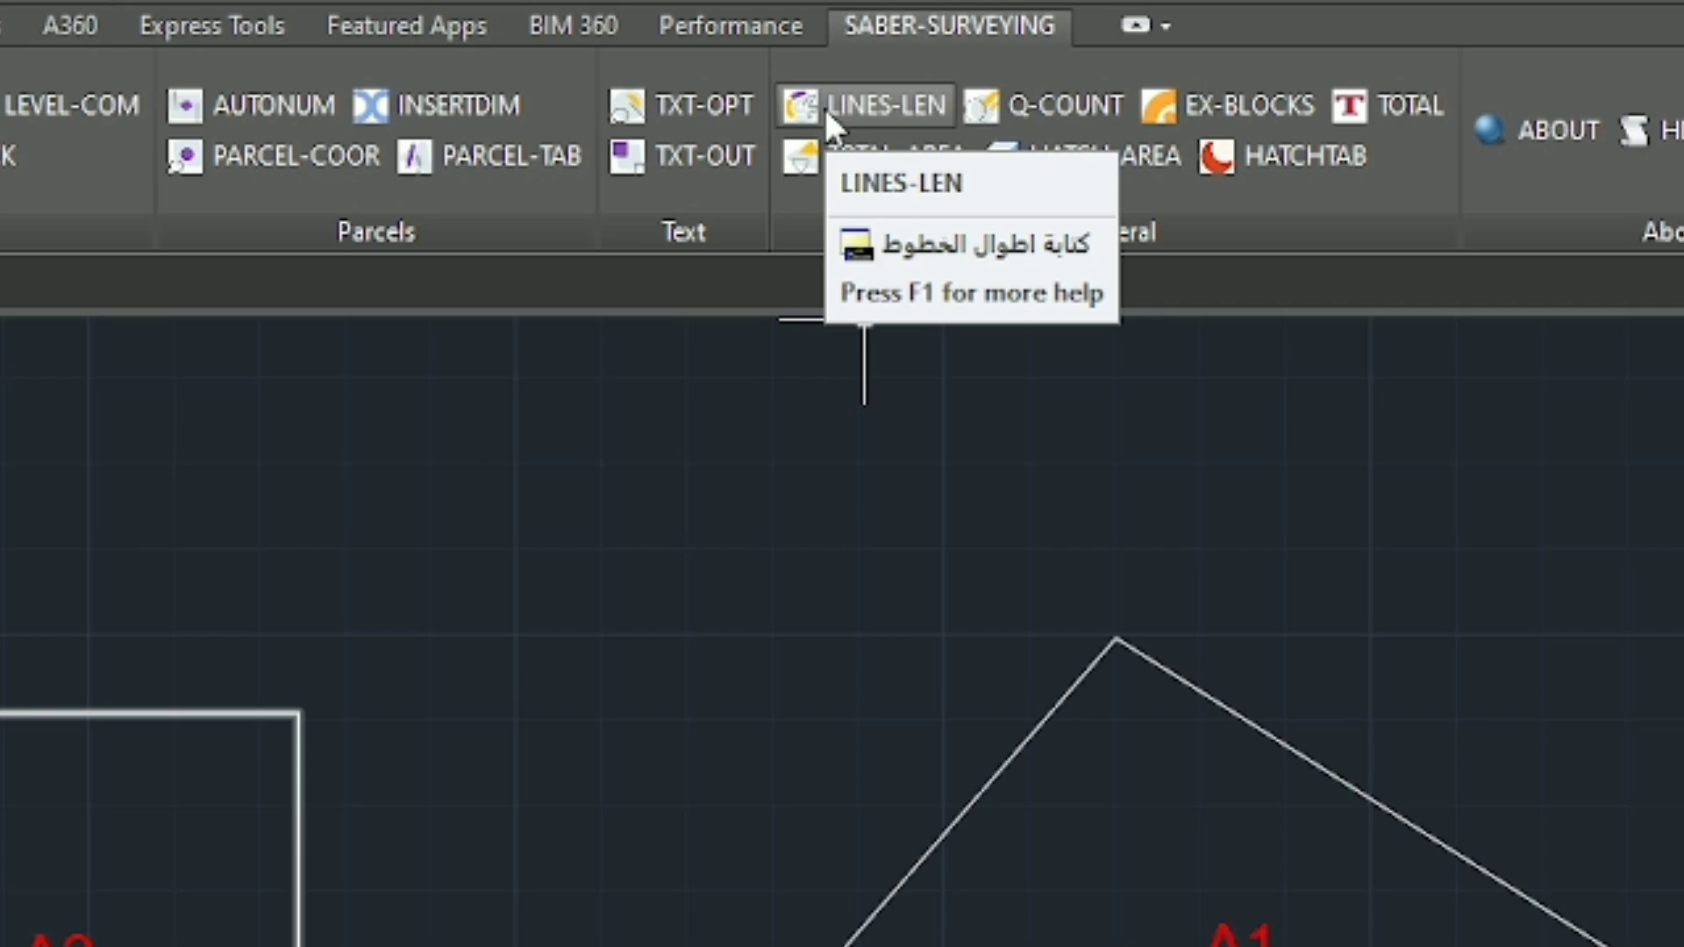
Step: Run LINES-LEN on both parcels; it finds 0 lines, so cancel it
{"action": "left_click", "coordinate": [824, 108]}
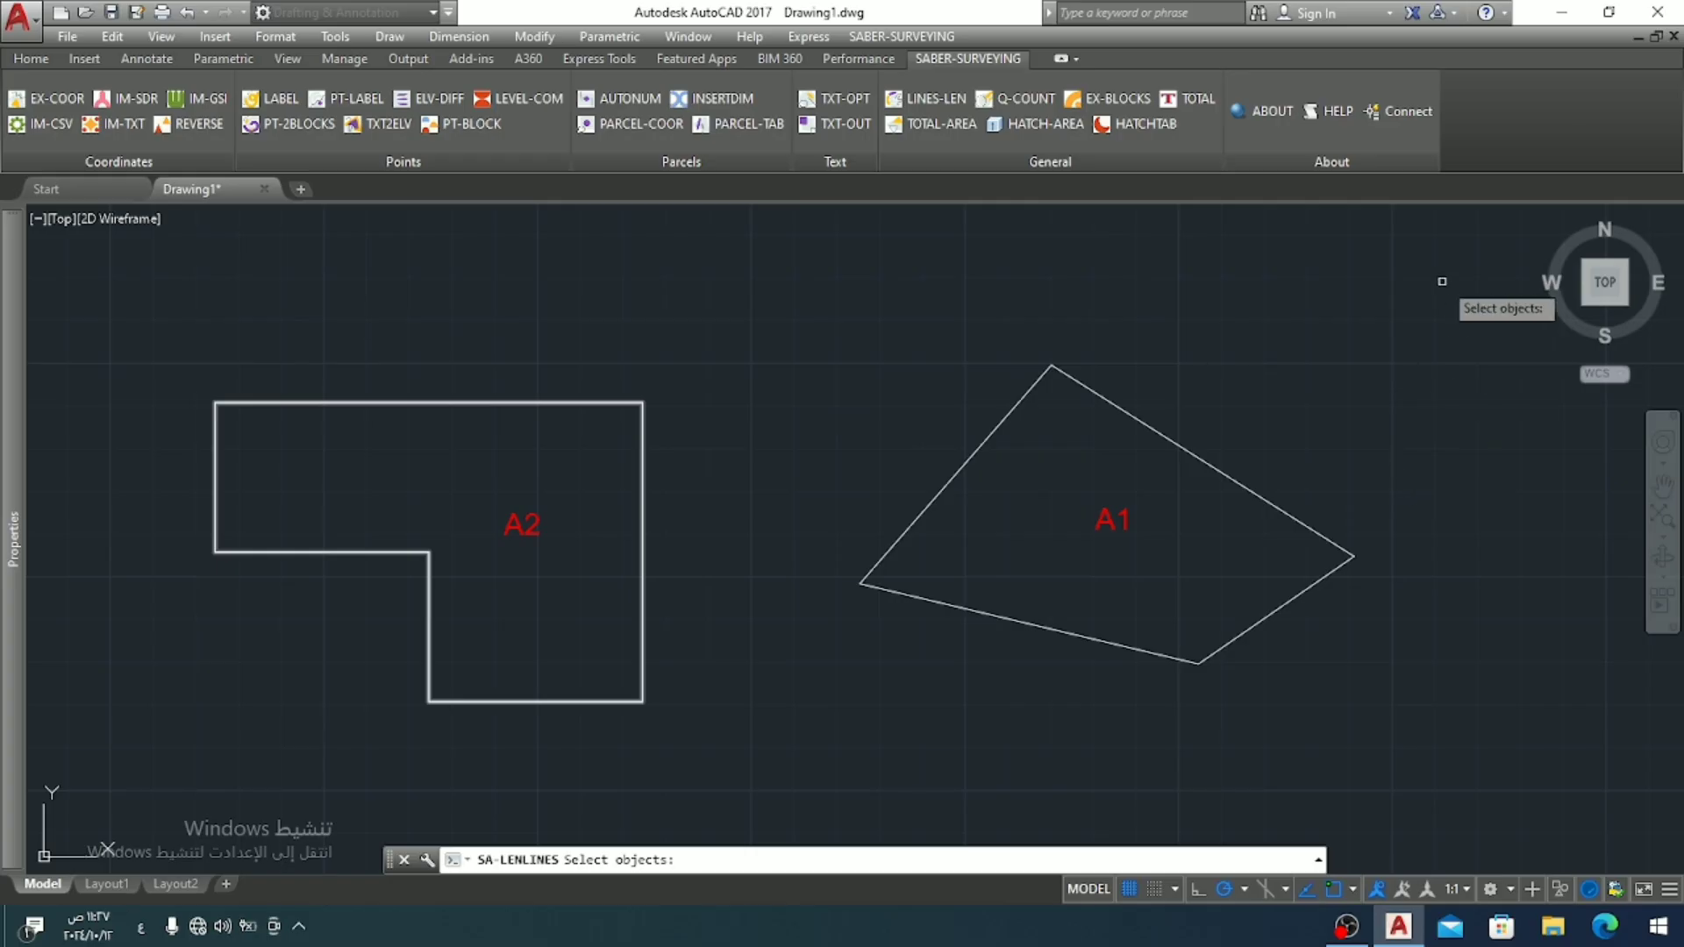
{"action": "left_click", "coordinate": [946, 98]}
{"action": "left_click", "coordinate": [1414, 311]}
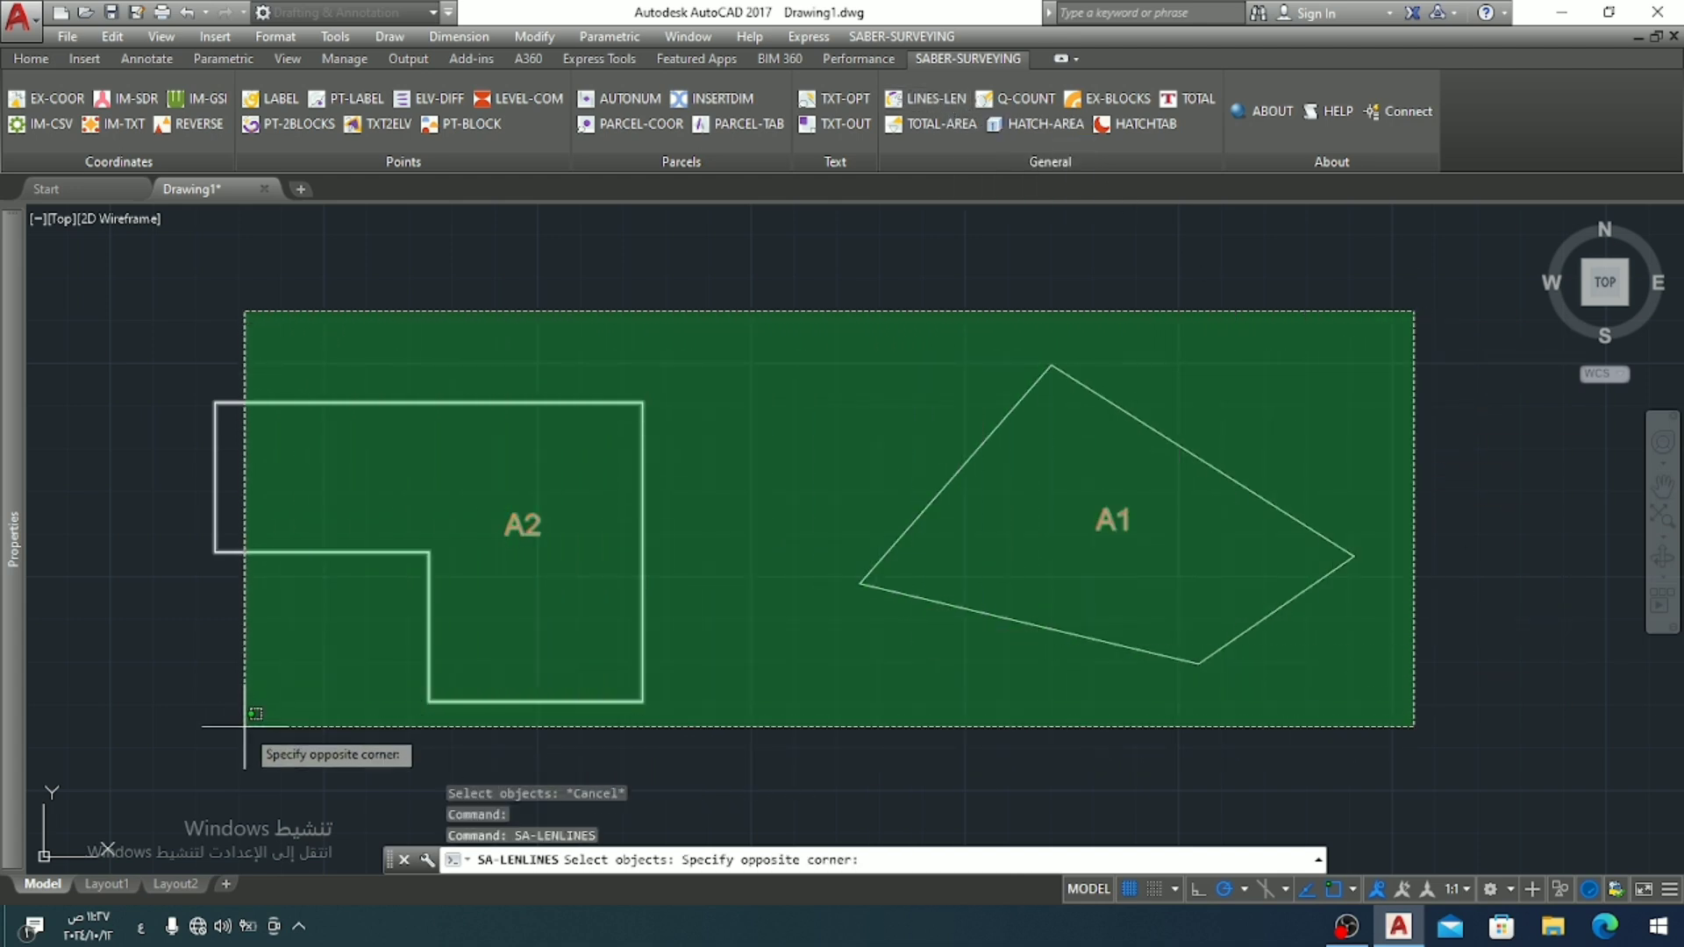
{"action": "left_click", "coordinate": [201, 724]}
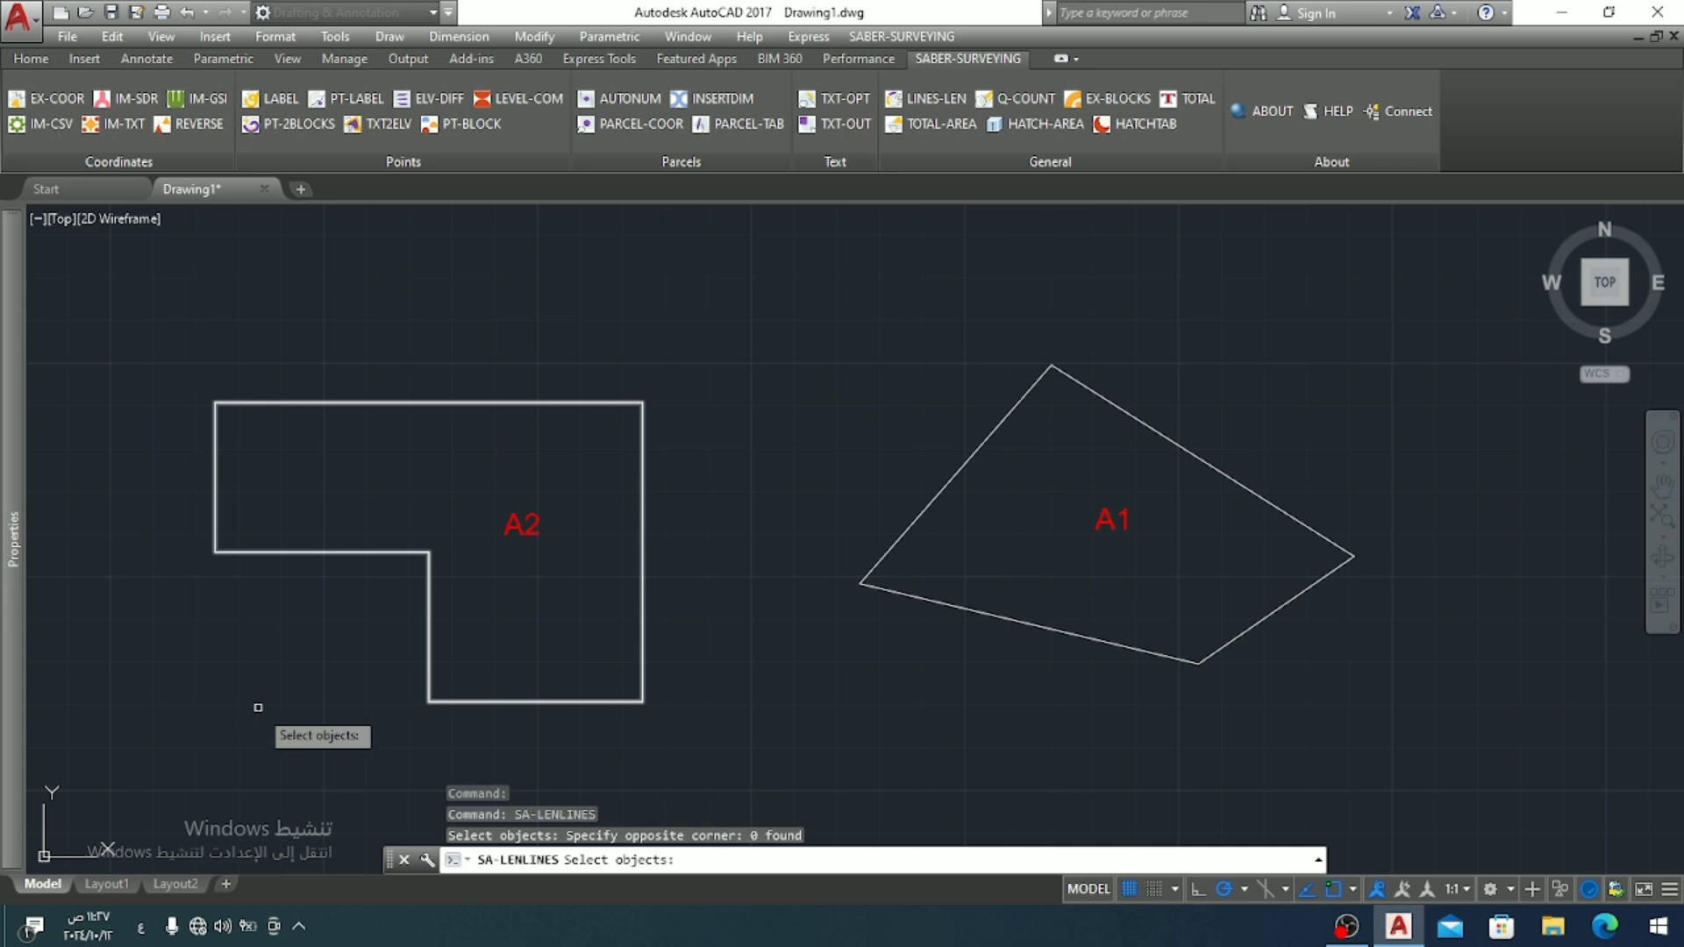
{"action": "key", "text": "Return"}
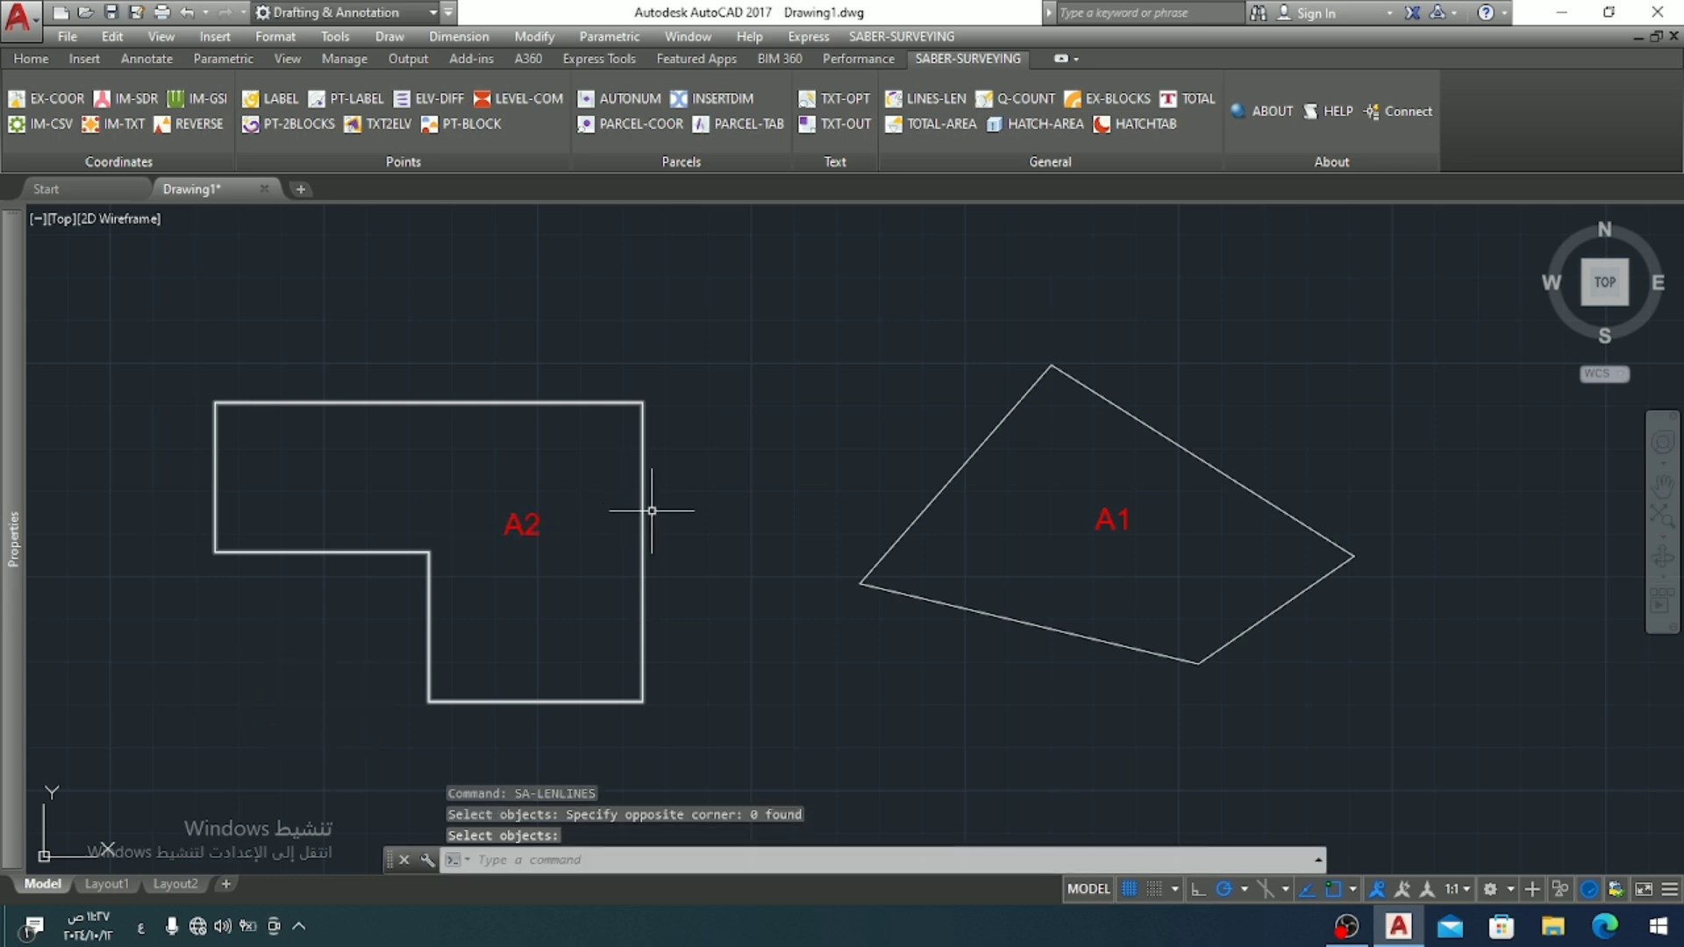
{"action": "key", "text": "Escape"}
{"action": "key", "text": "Escape"}
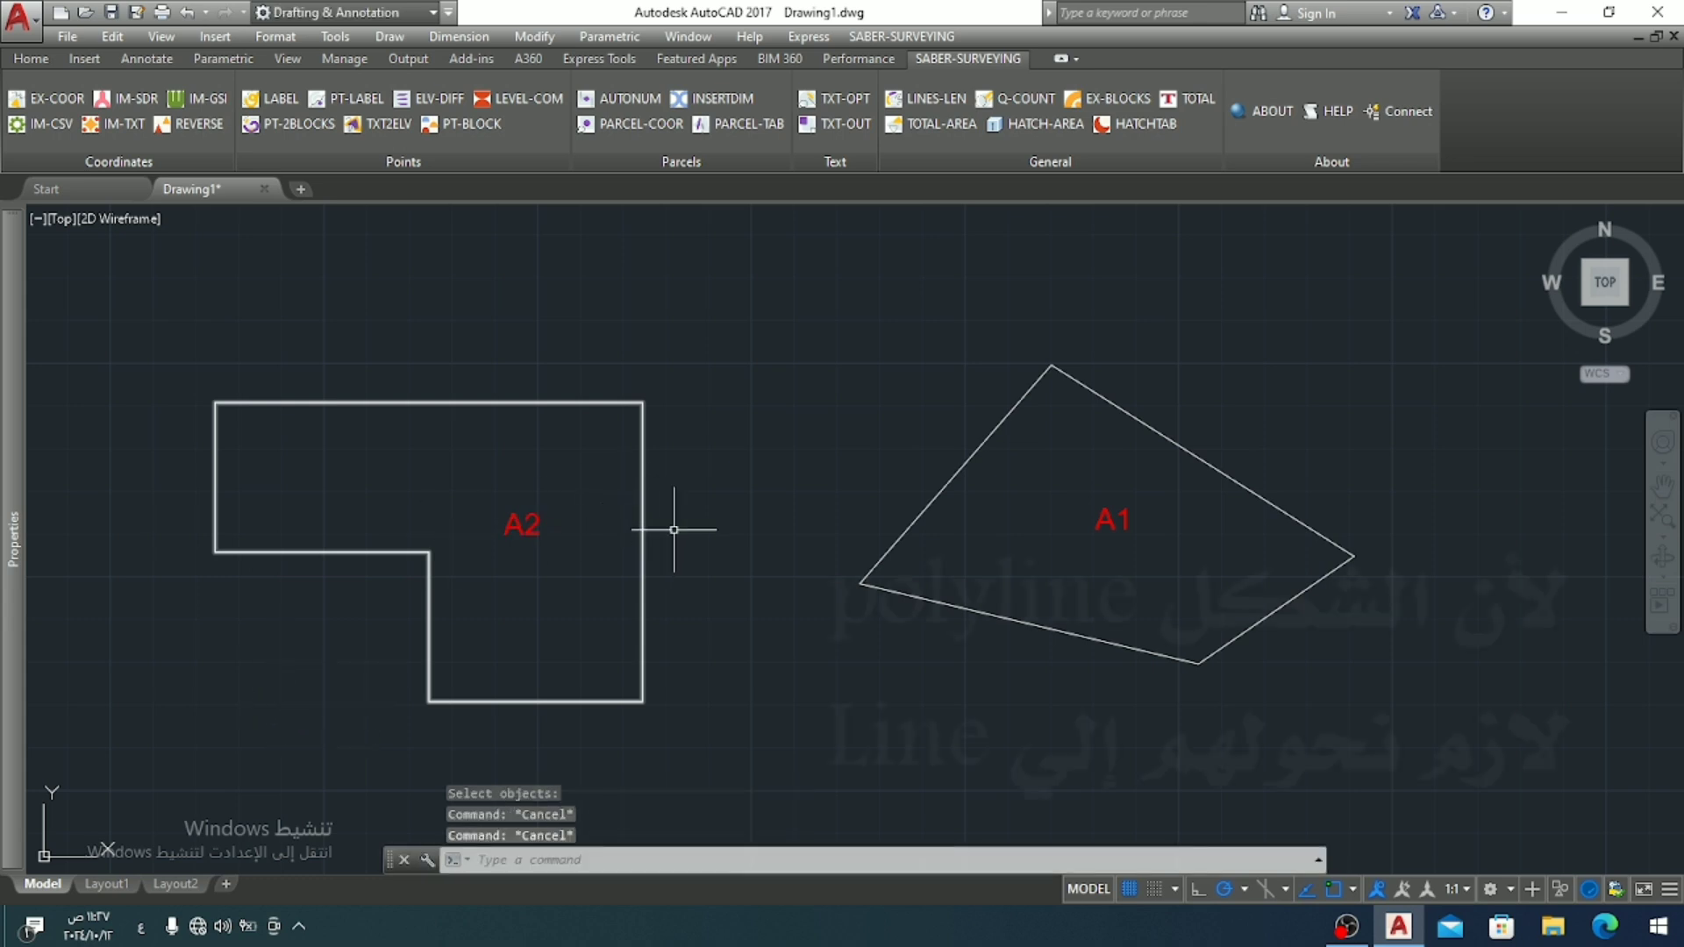
Step: Select the A2 and A1 parcel polyline outlines
{"action": "left_click", "coordinate": [621, 404]}
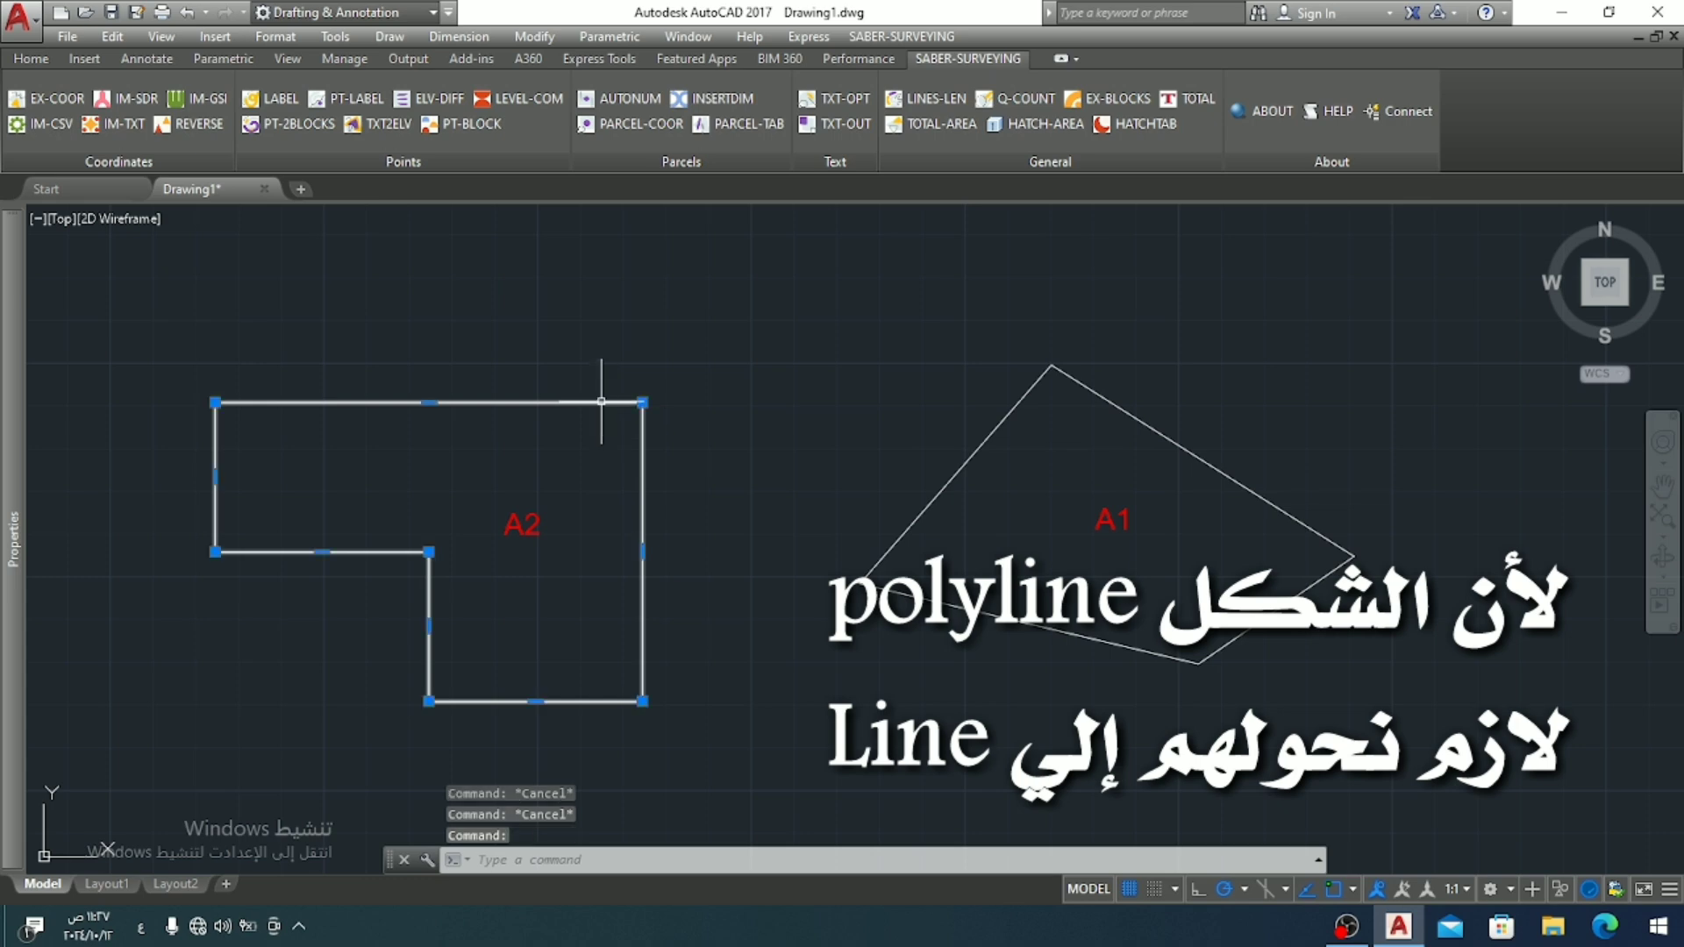
{"action": "left_click", "coordinate": [933, 502]}
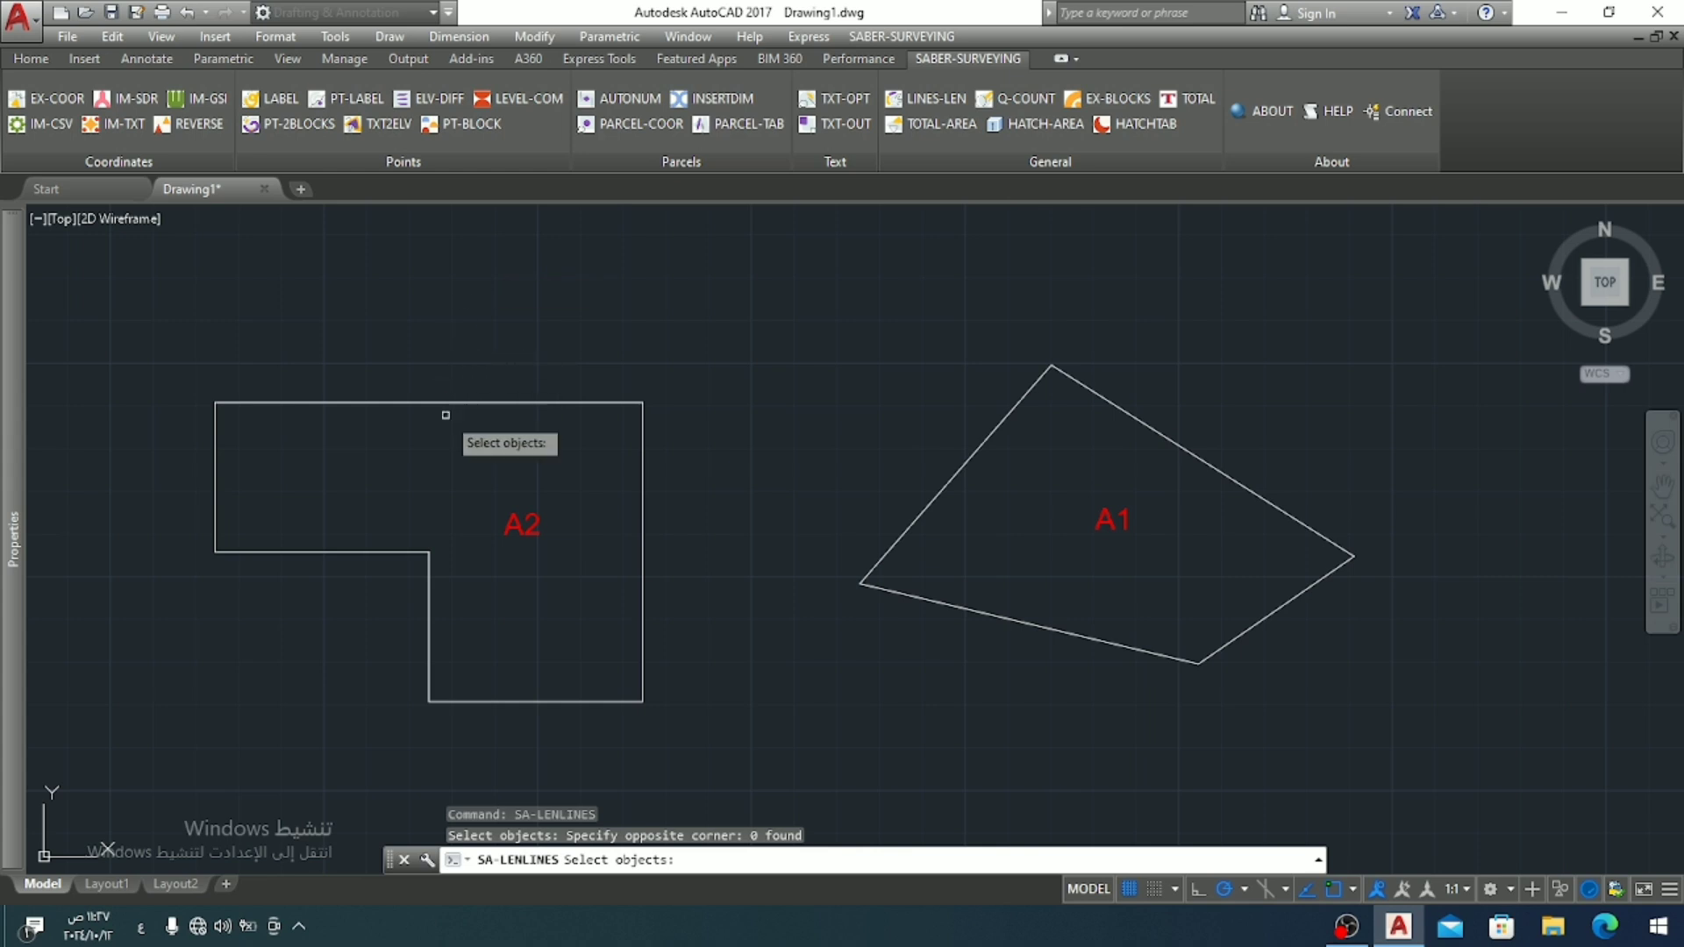
{"action": "key", "text": "Escape"}
{"action": "key", "text": "Escape"}
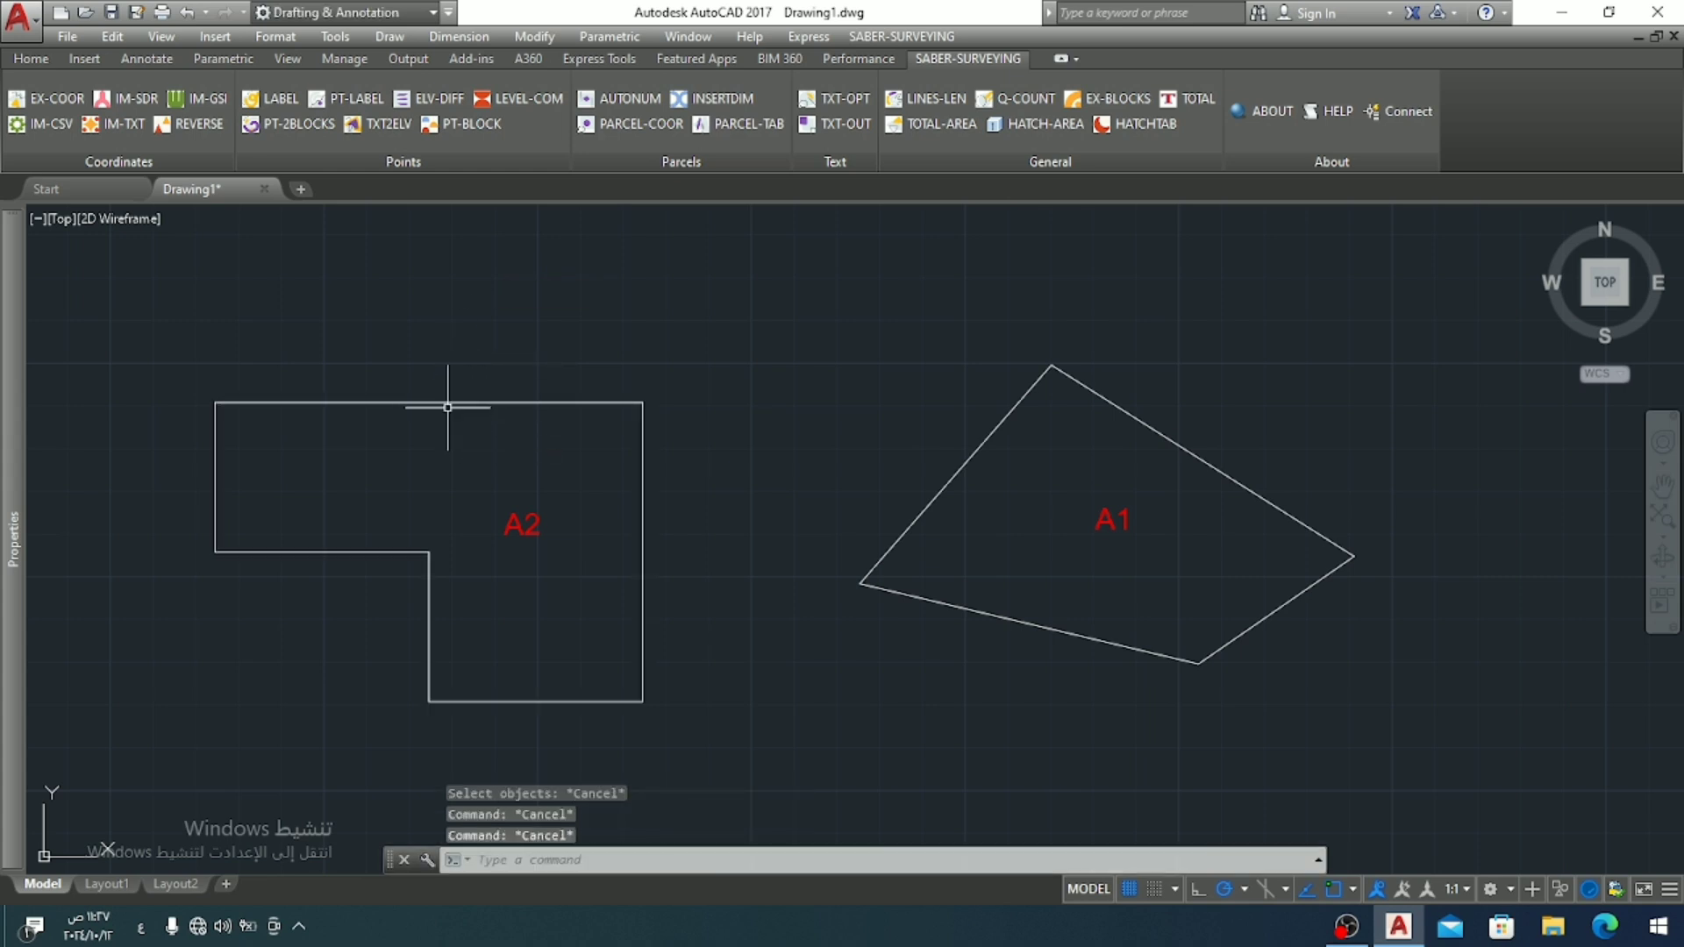
{"action": "left_click", "coordinate": [449, 401]}
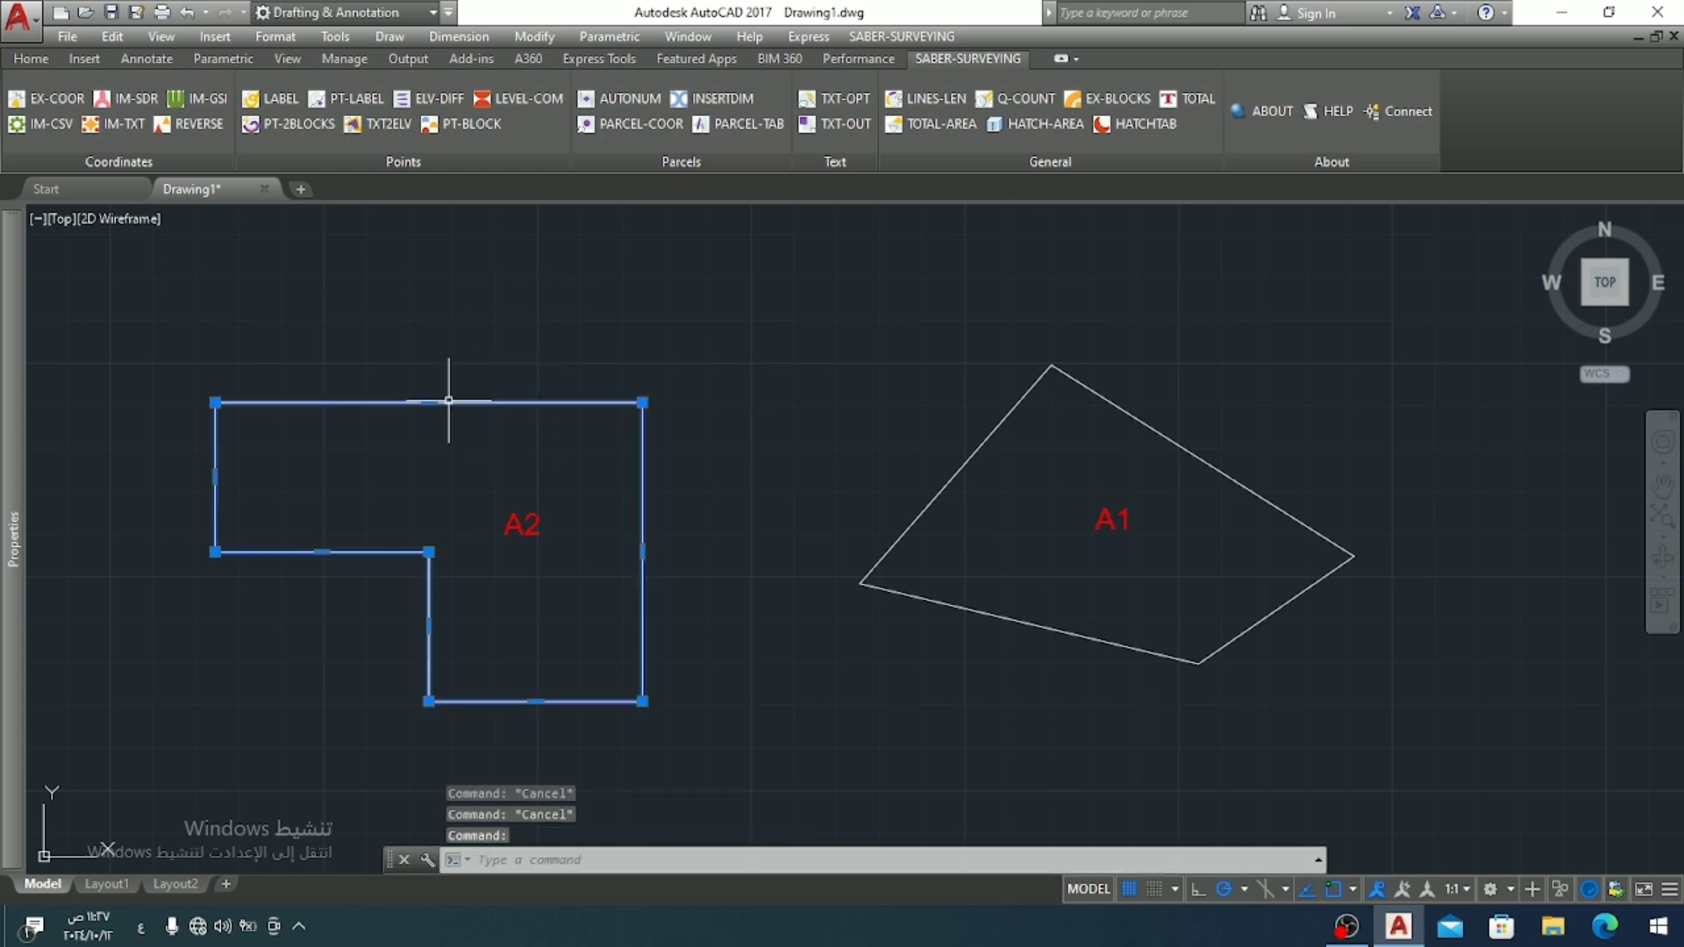
Step: Add A1 to the selection and explode both polylines with Modify > Explode
{"action": "left_click", "coordinate": [1019, 404]}
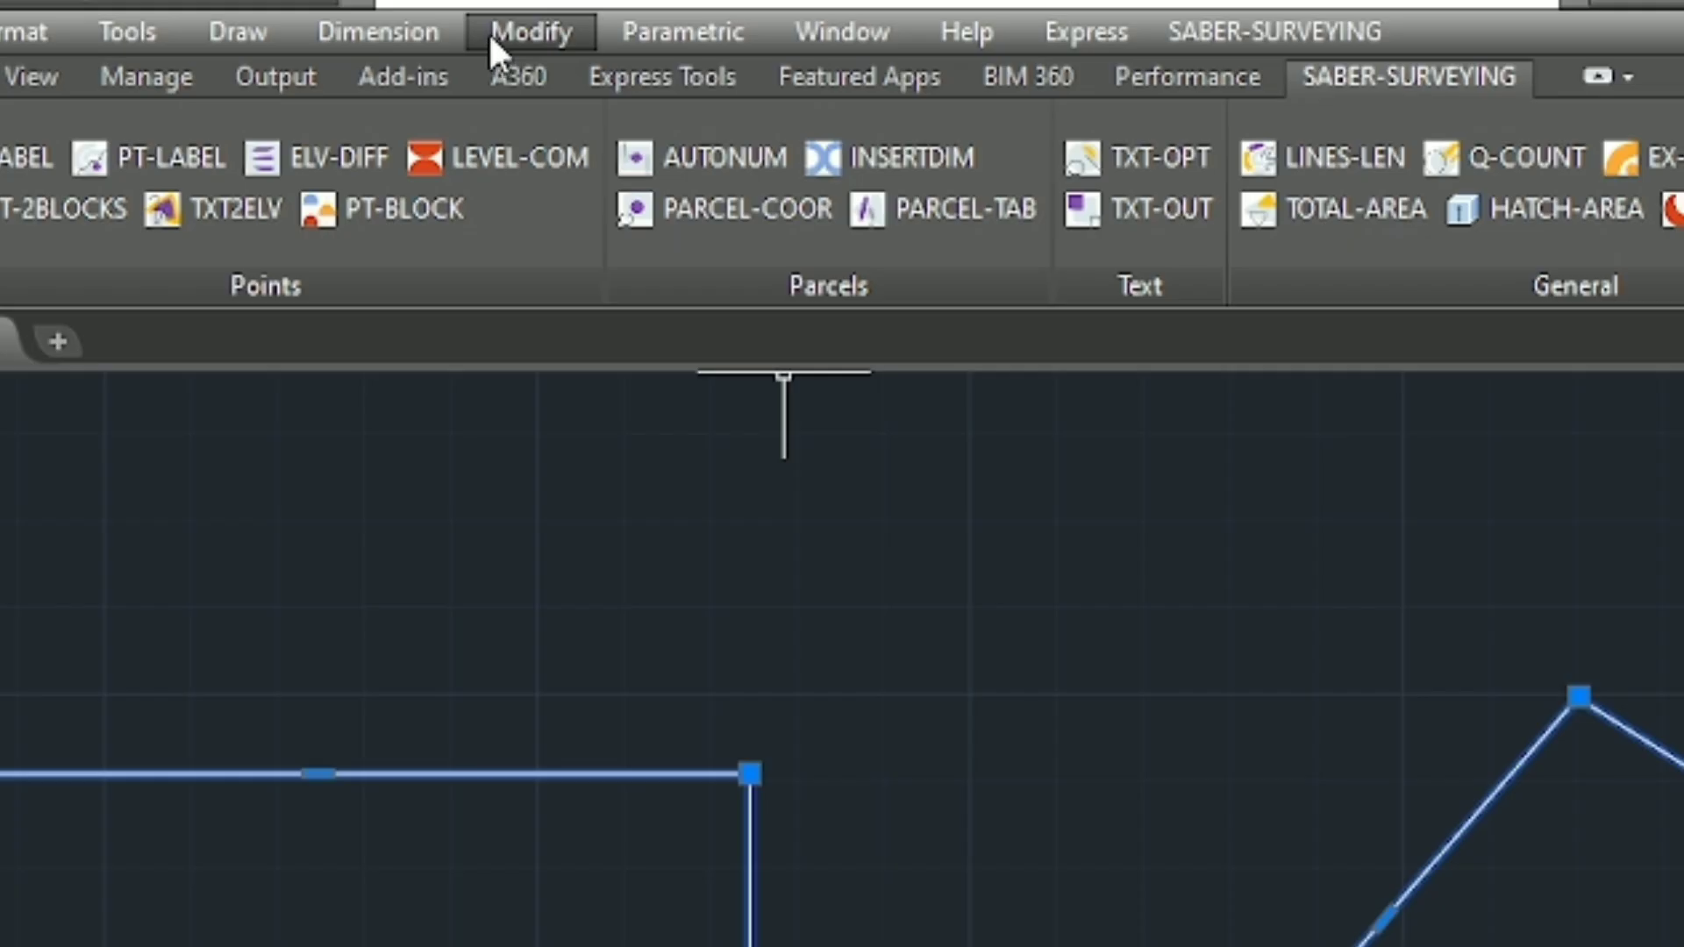
{"action": "left_click", "coordinate": [488, 32]}
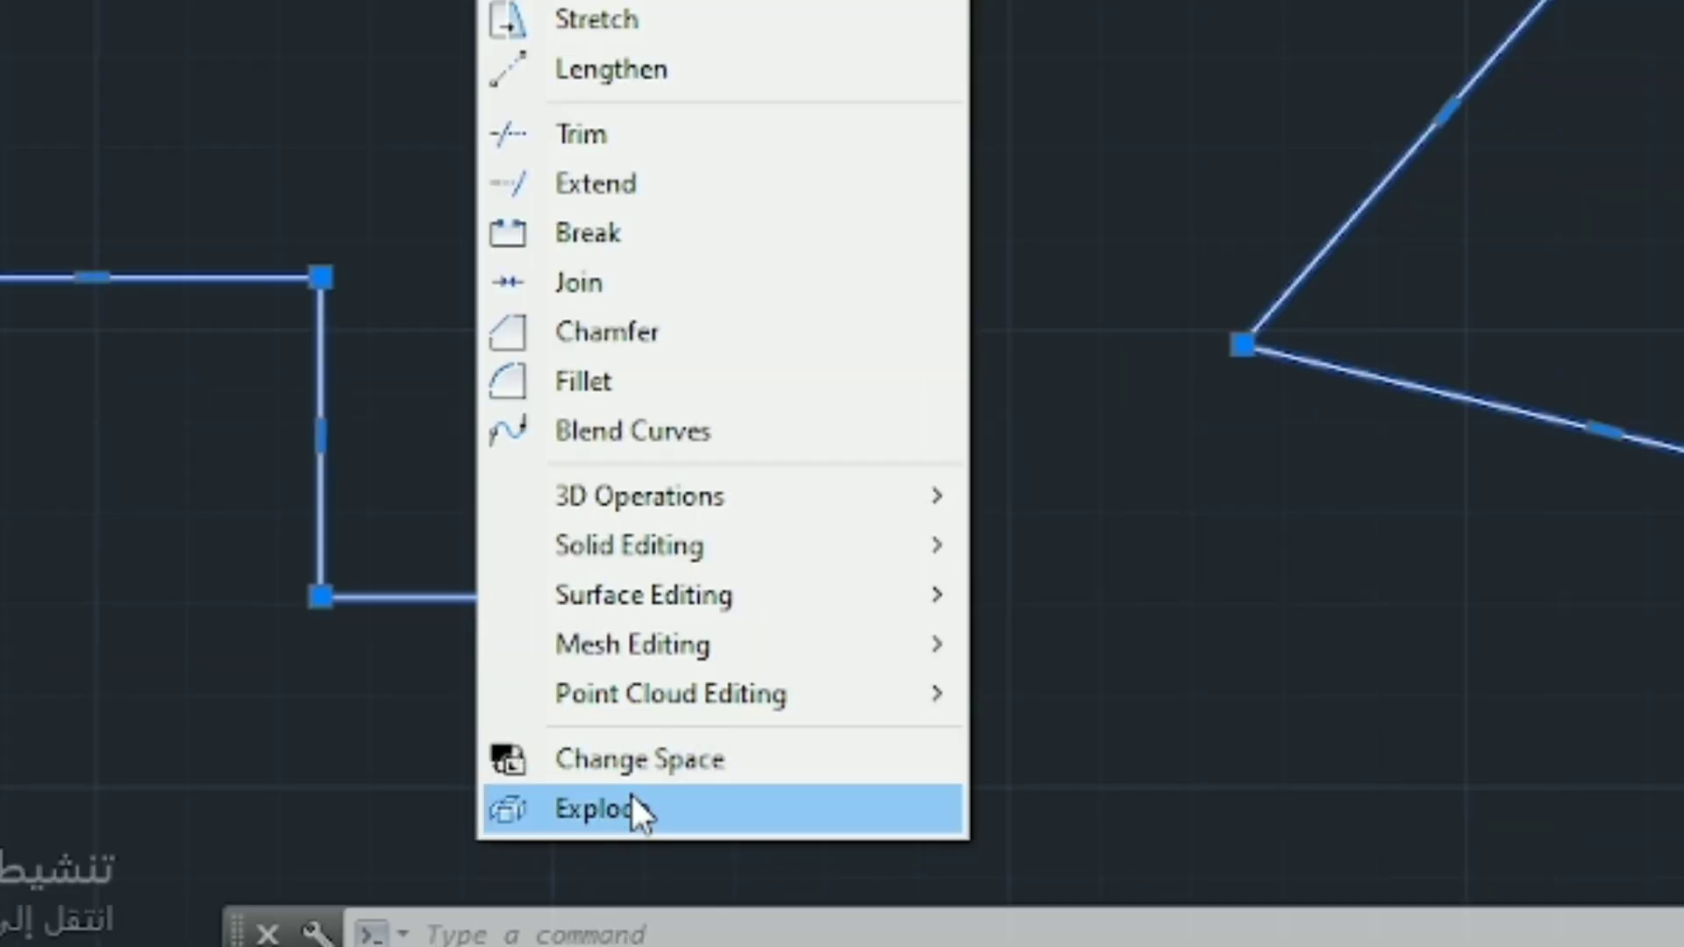
{"action": "left_click", "coordinate": [632, 796]}
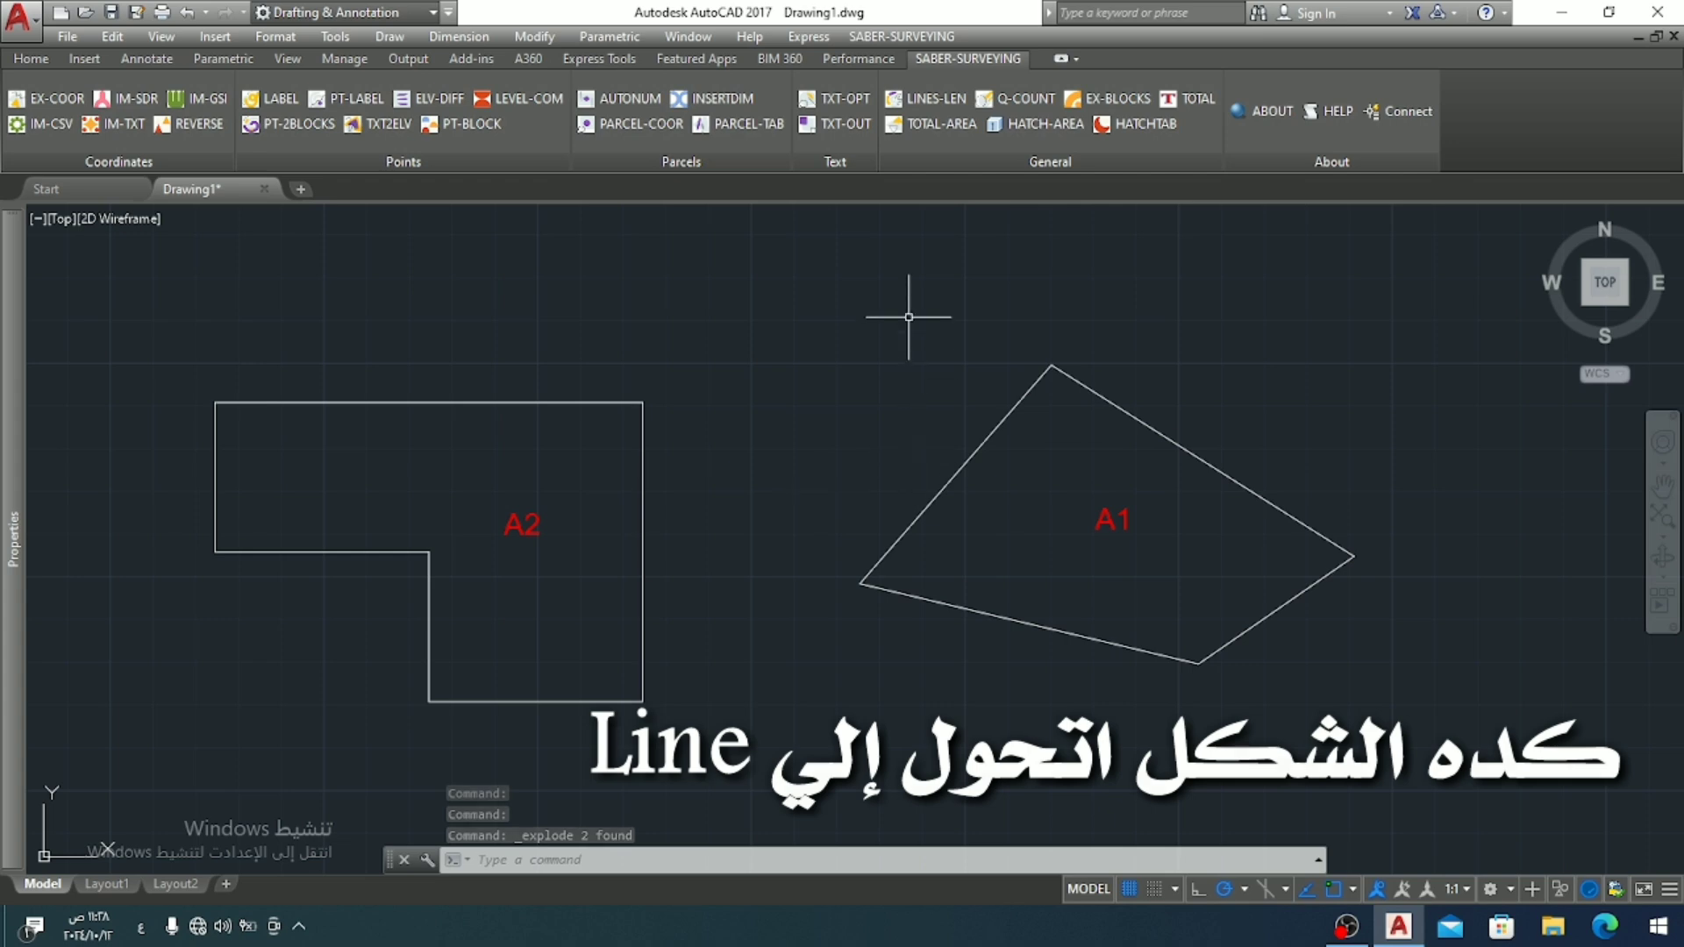
Step: Label every edge length of both parcels with LINES-LEN (582.536 m total)
{"action": "left_click", "coordinate": [914, 99]}
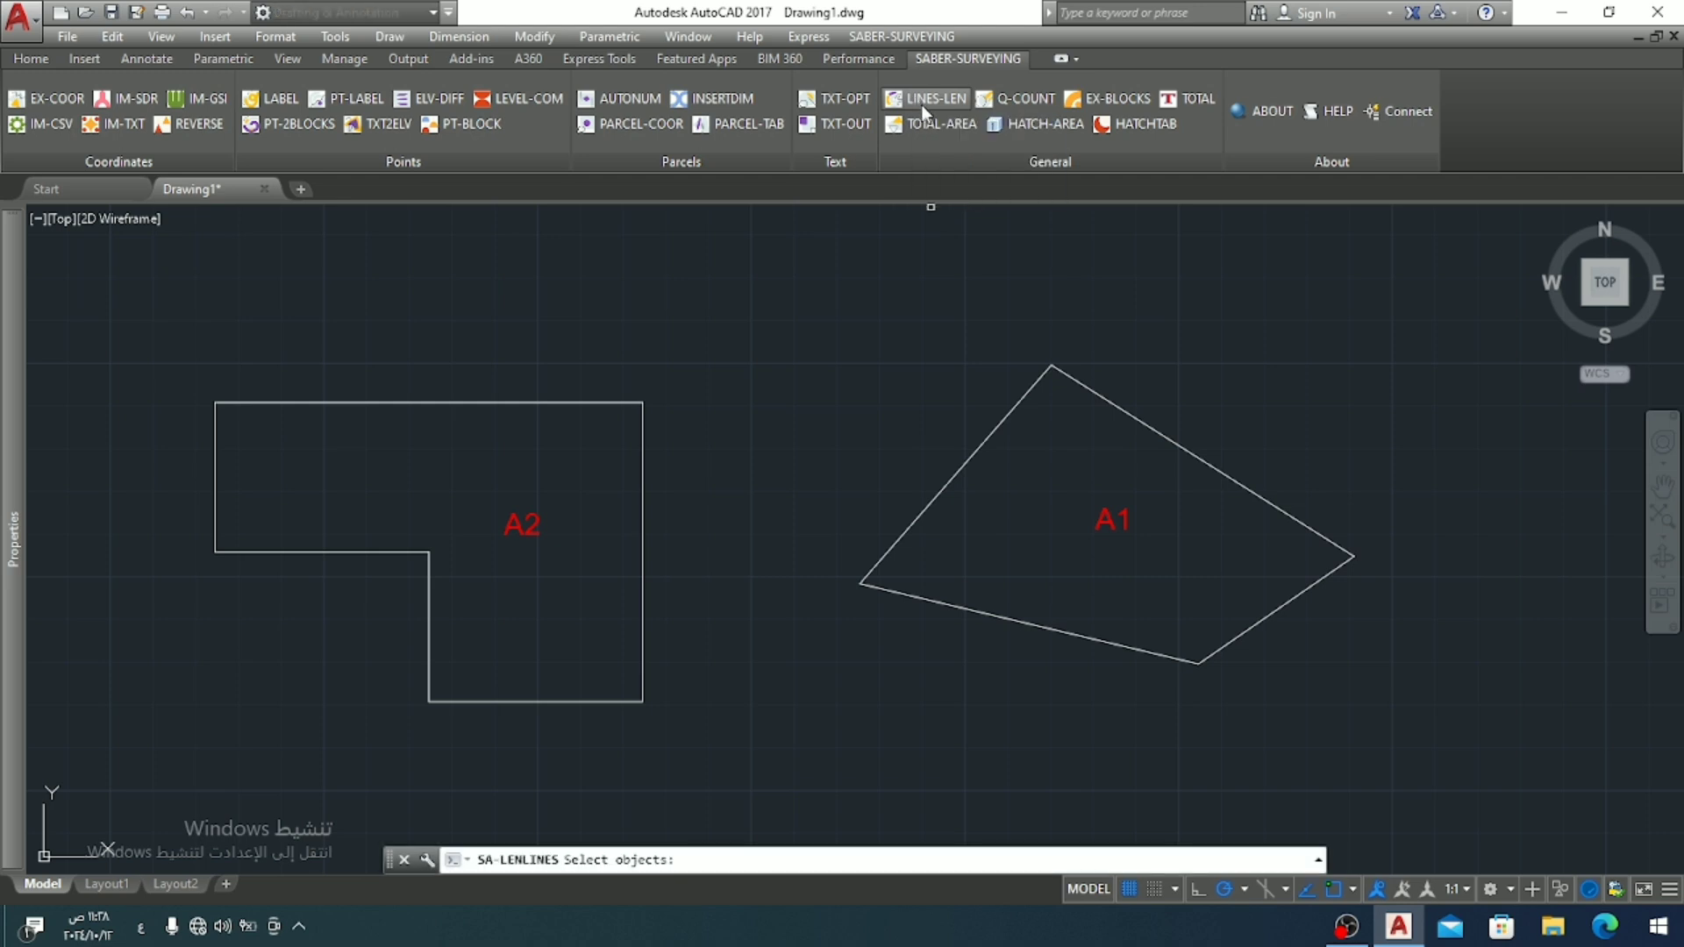
{"action": "left_click", "coordinate": [1404, 314]}
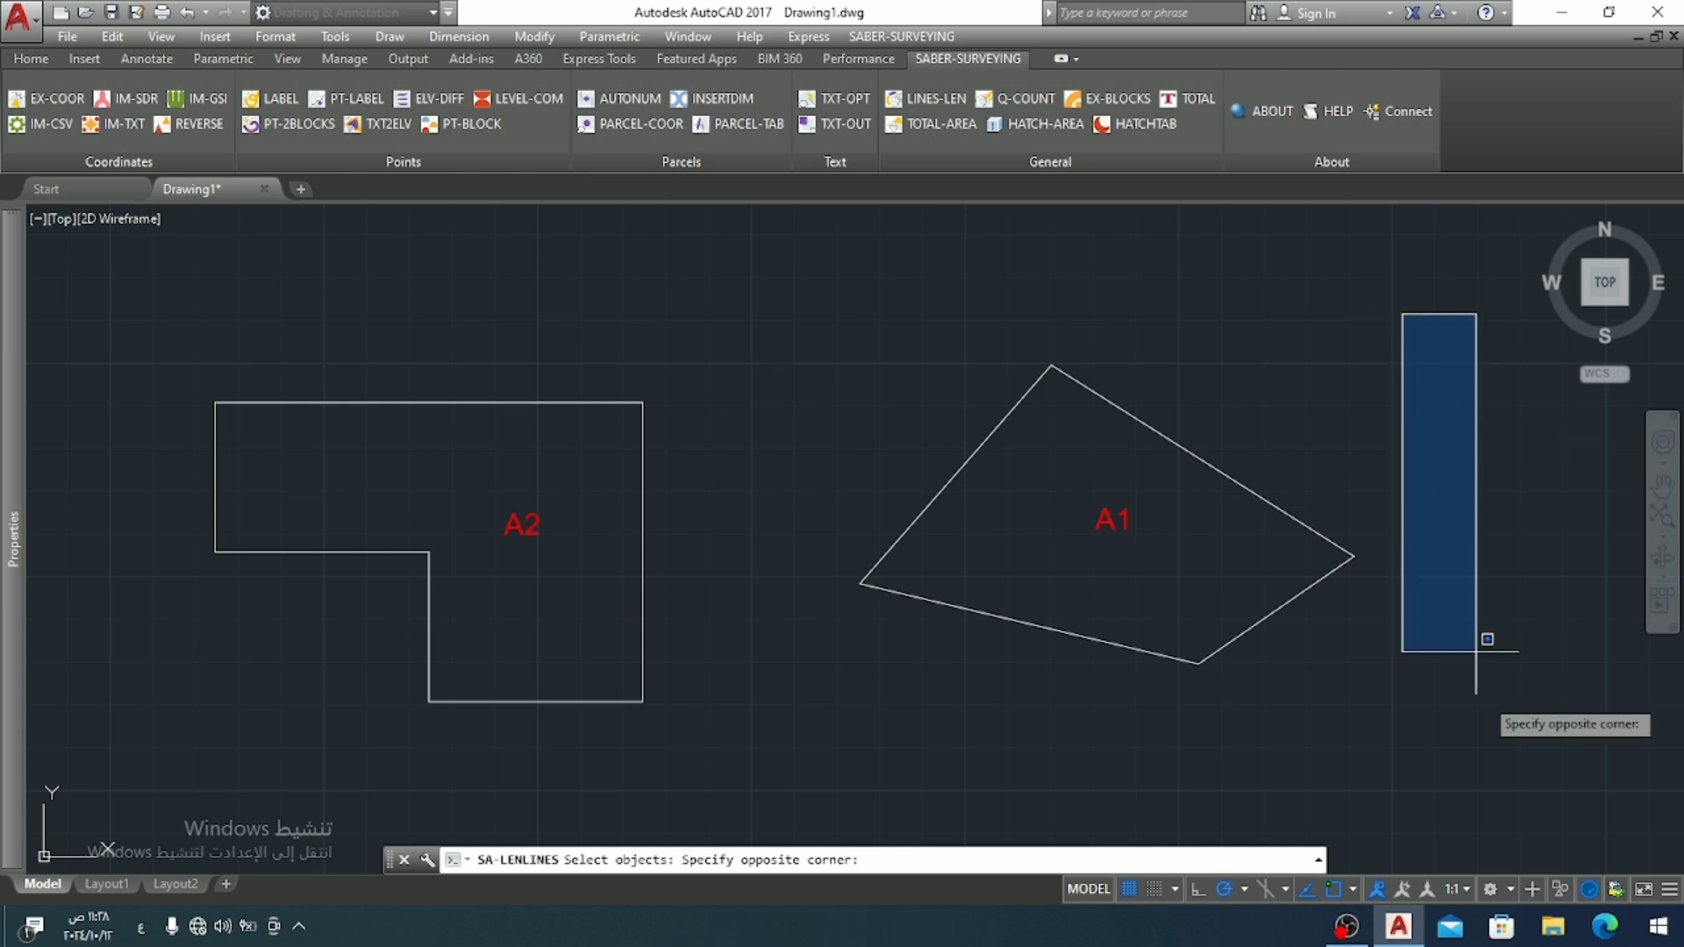
{"action": "left_click", "coordinate": [294, 772]}
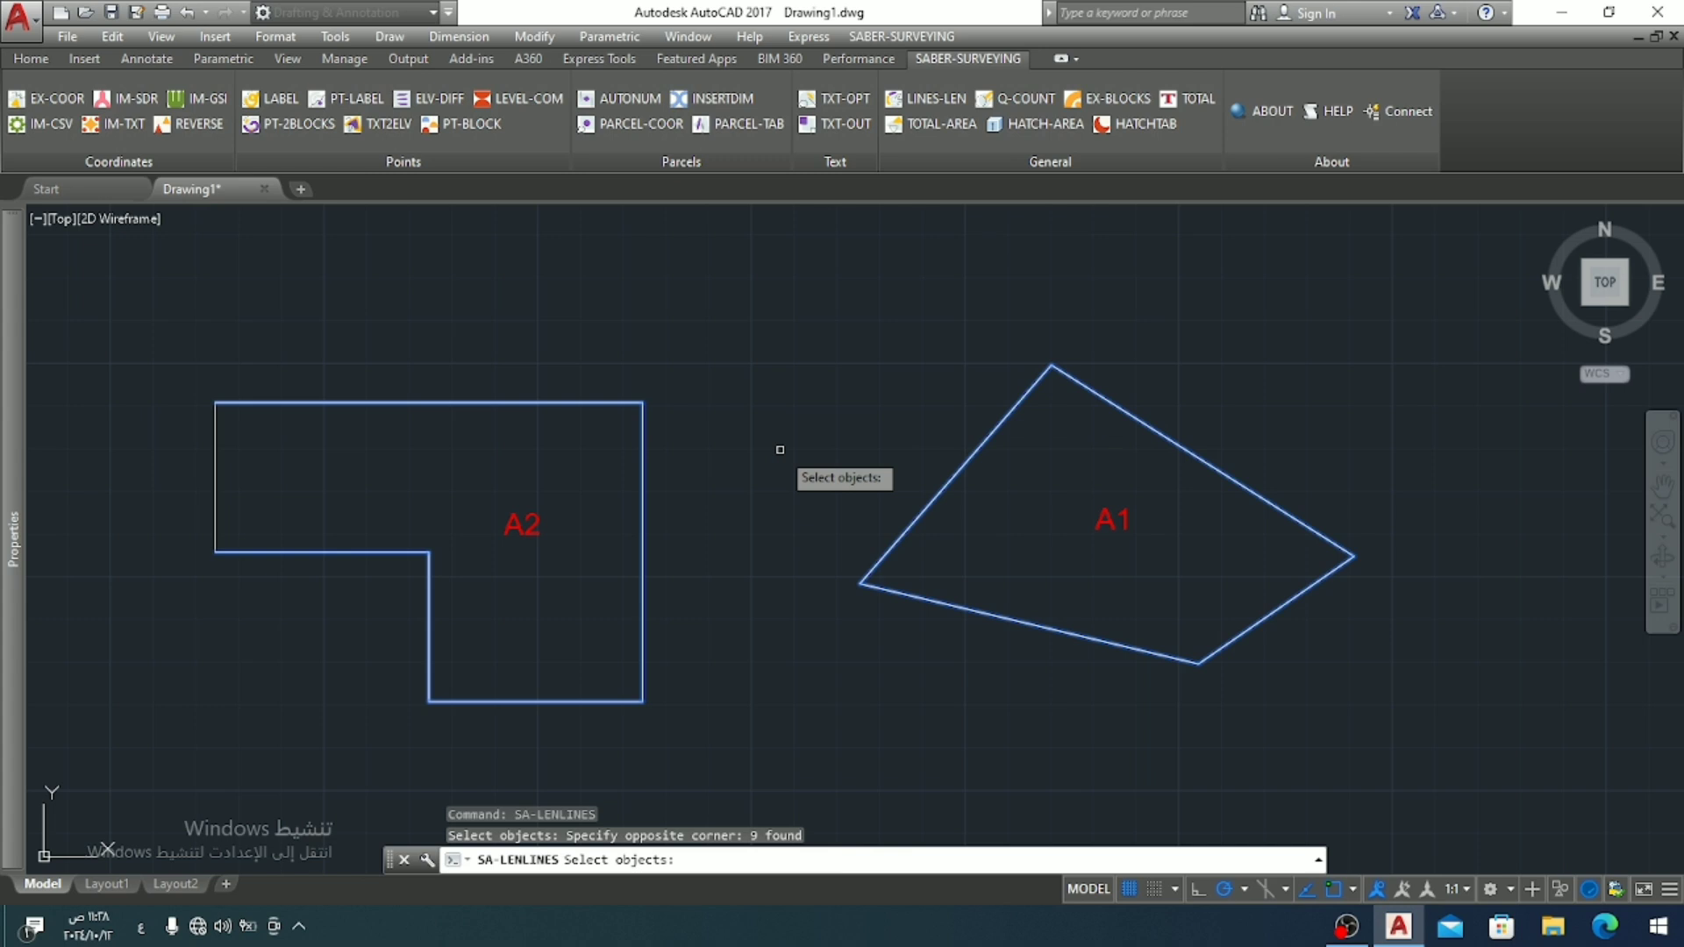
{"action": "key", "text": "Return"}
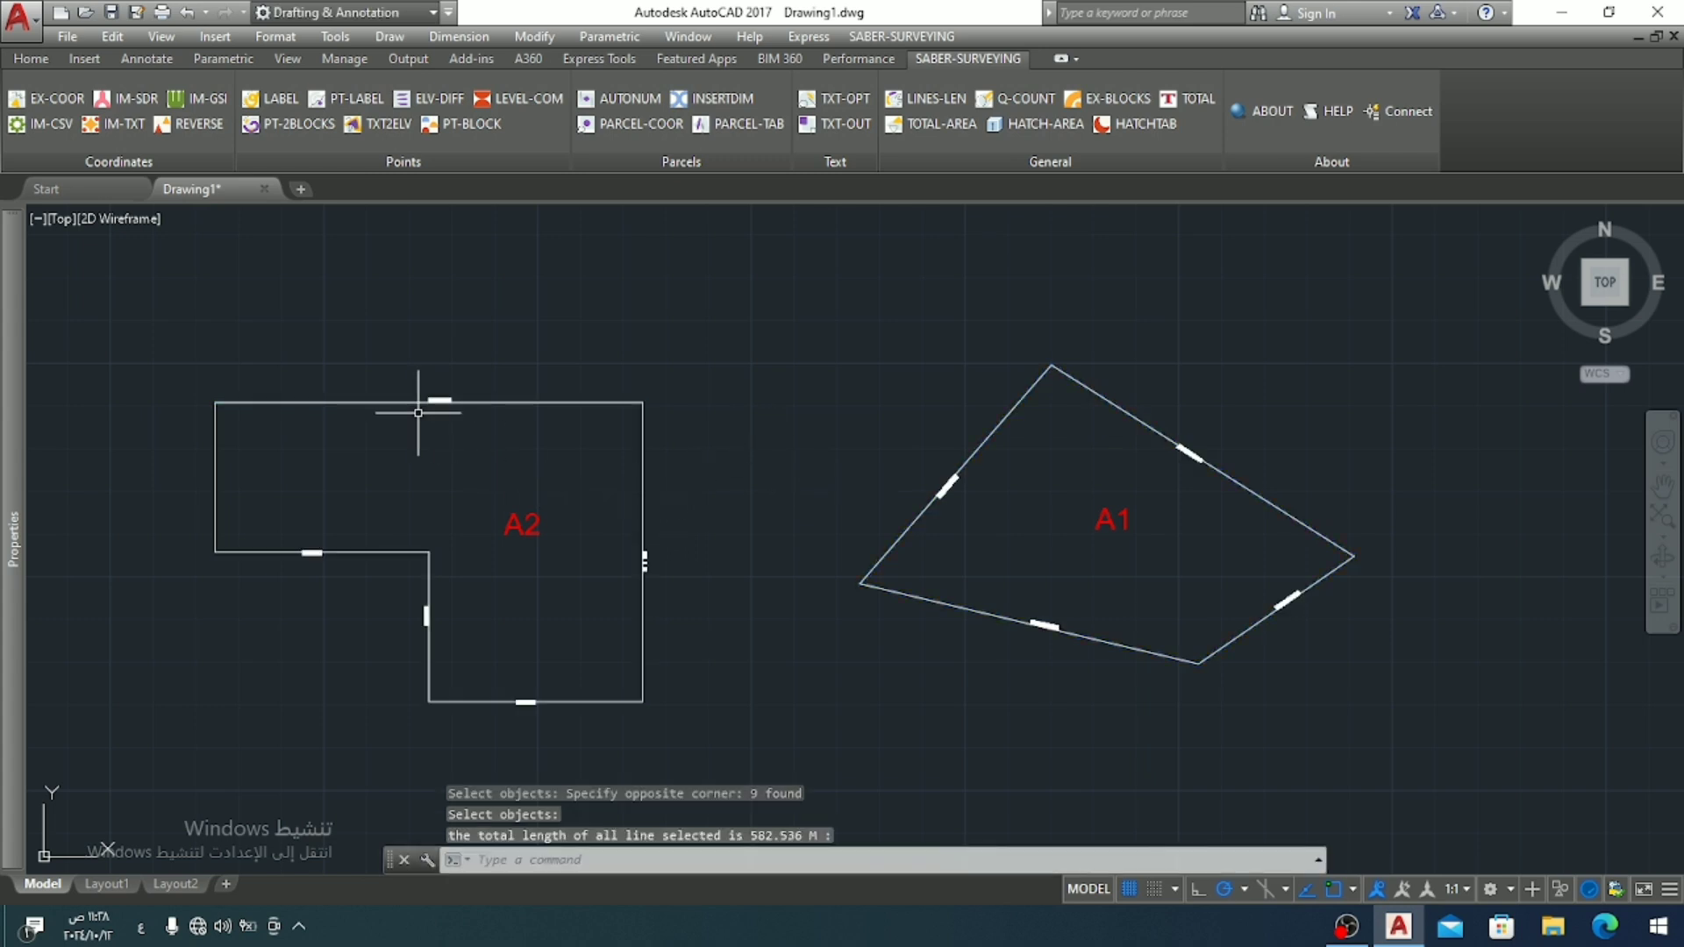
Step: Inspect the LEN labels such as LEN = 100, then undo them
{"action": "scroll", "coordinate": [420, 411], "scroll_direction": "up", "scroll_amount": 4}
{"action": "scroll", "coordinate": [421, 411], "scroll_direction": "up", "scroll_amount": 2}
{"action": "scroll", "coordinate": [430, 373], "scroll_direction": "up", "scroll_amount": 2}
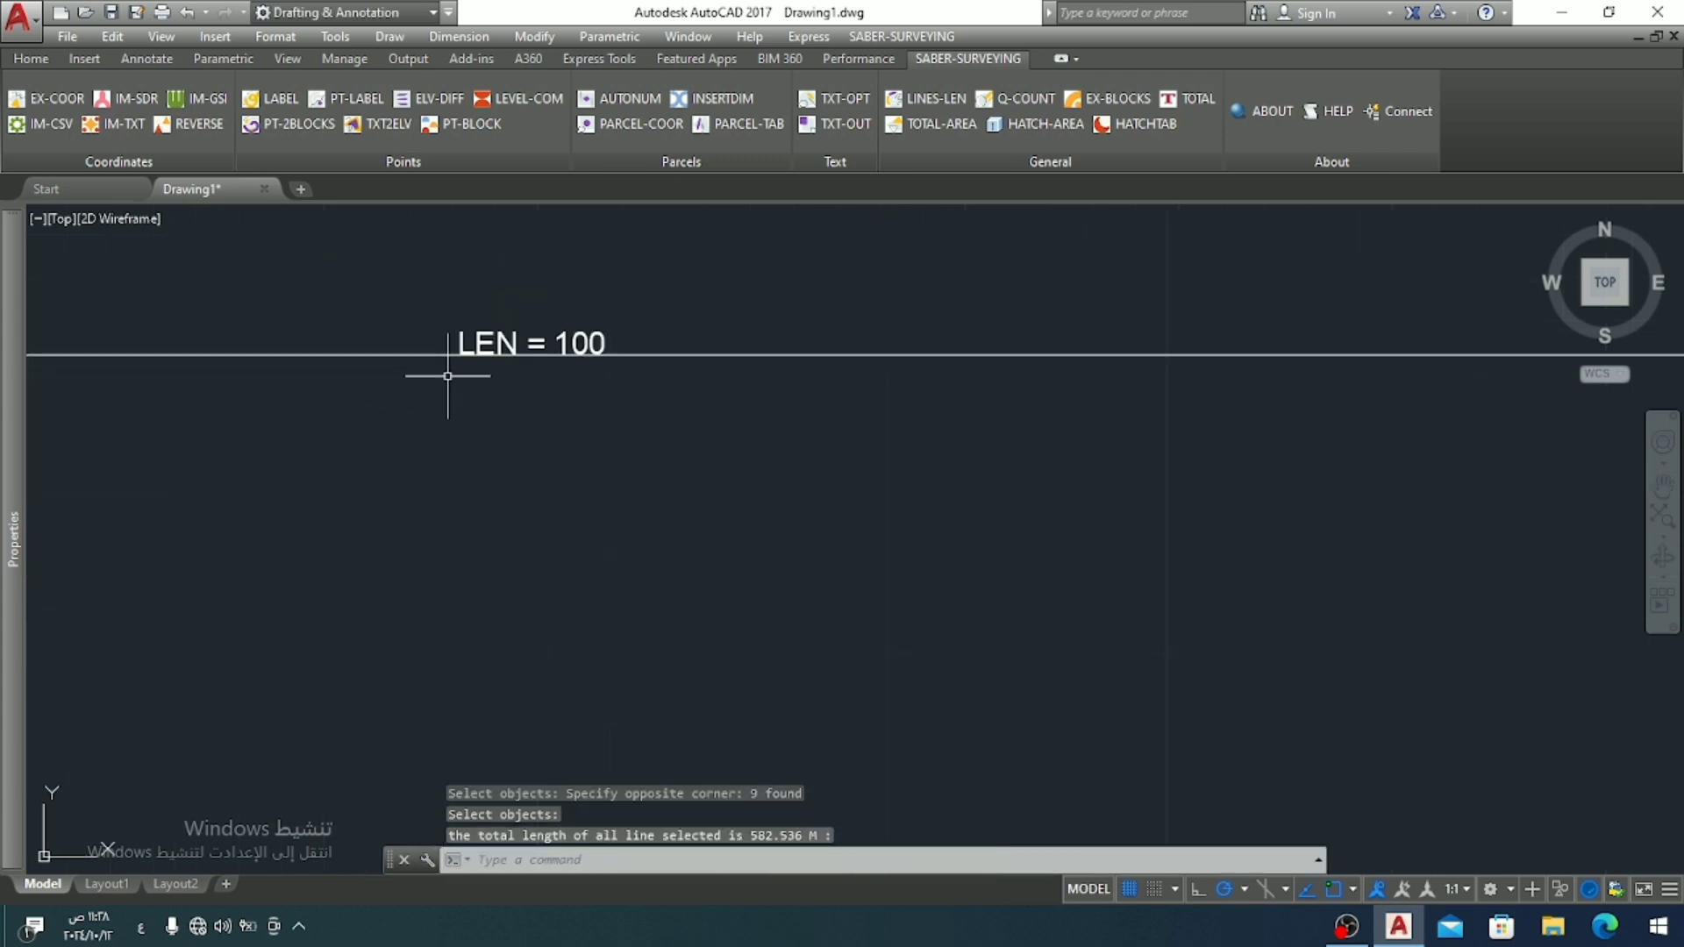
{"action": "scroll", "coordinate": [553, 425], "scroll_direction": "down", "scroll_amount": 3}
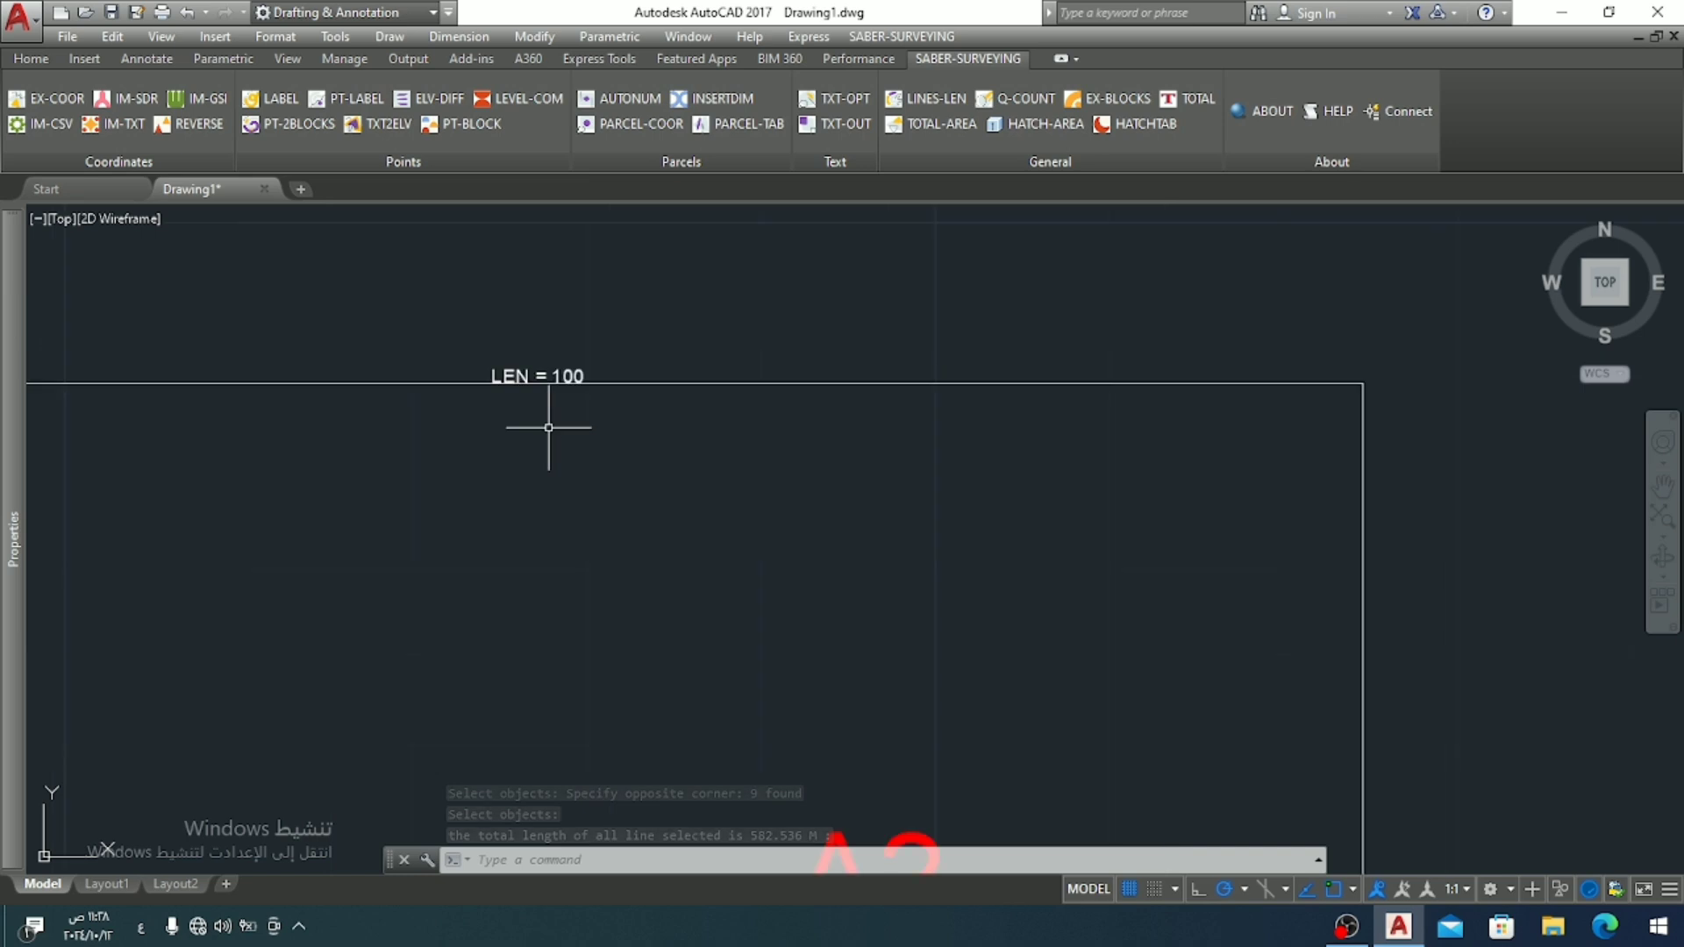
{"action": "scroll", "coordinate": [544, 438], "scroll_direction": "down", "scroll_amount": 2}
{"action": "scroll", "coordinate": [510, 553], "scroll_direction": "down", "scroll_amount": 2}
{"action": "middle_click_drag", "start_coordinate": [509, 552], "coordinate": [470, 439]}
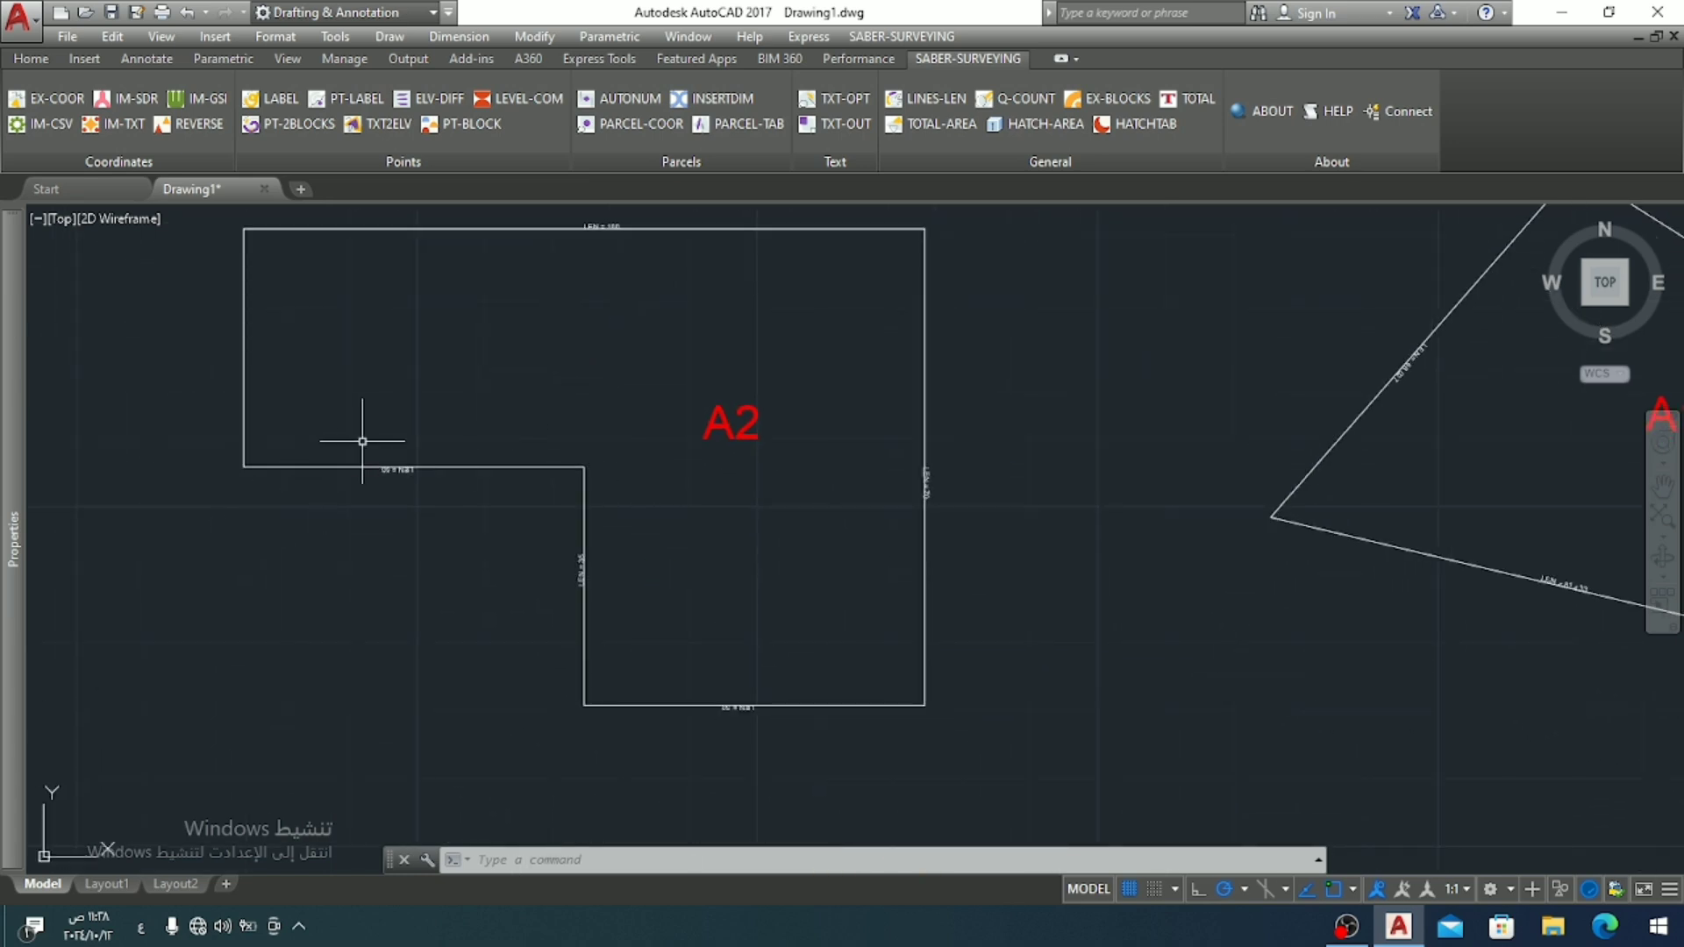
{"action": "scroll", "coordinate": [361, 439], "scroll_direction": "up", "scroll_amount": 5}
{"action": "scroll", "coordinate": [298, 614], "scroll_direction": "up", "scroll_amount": 1}
{"action": "scroll", "coordinate": [1090, 496], "scroll_direction": "down", "scroll_amount": 4}
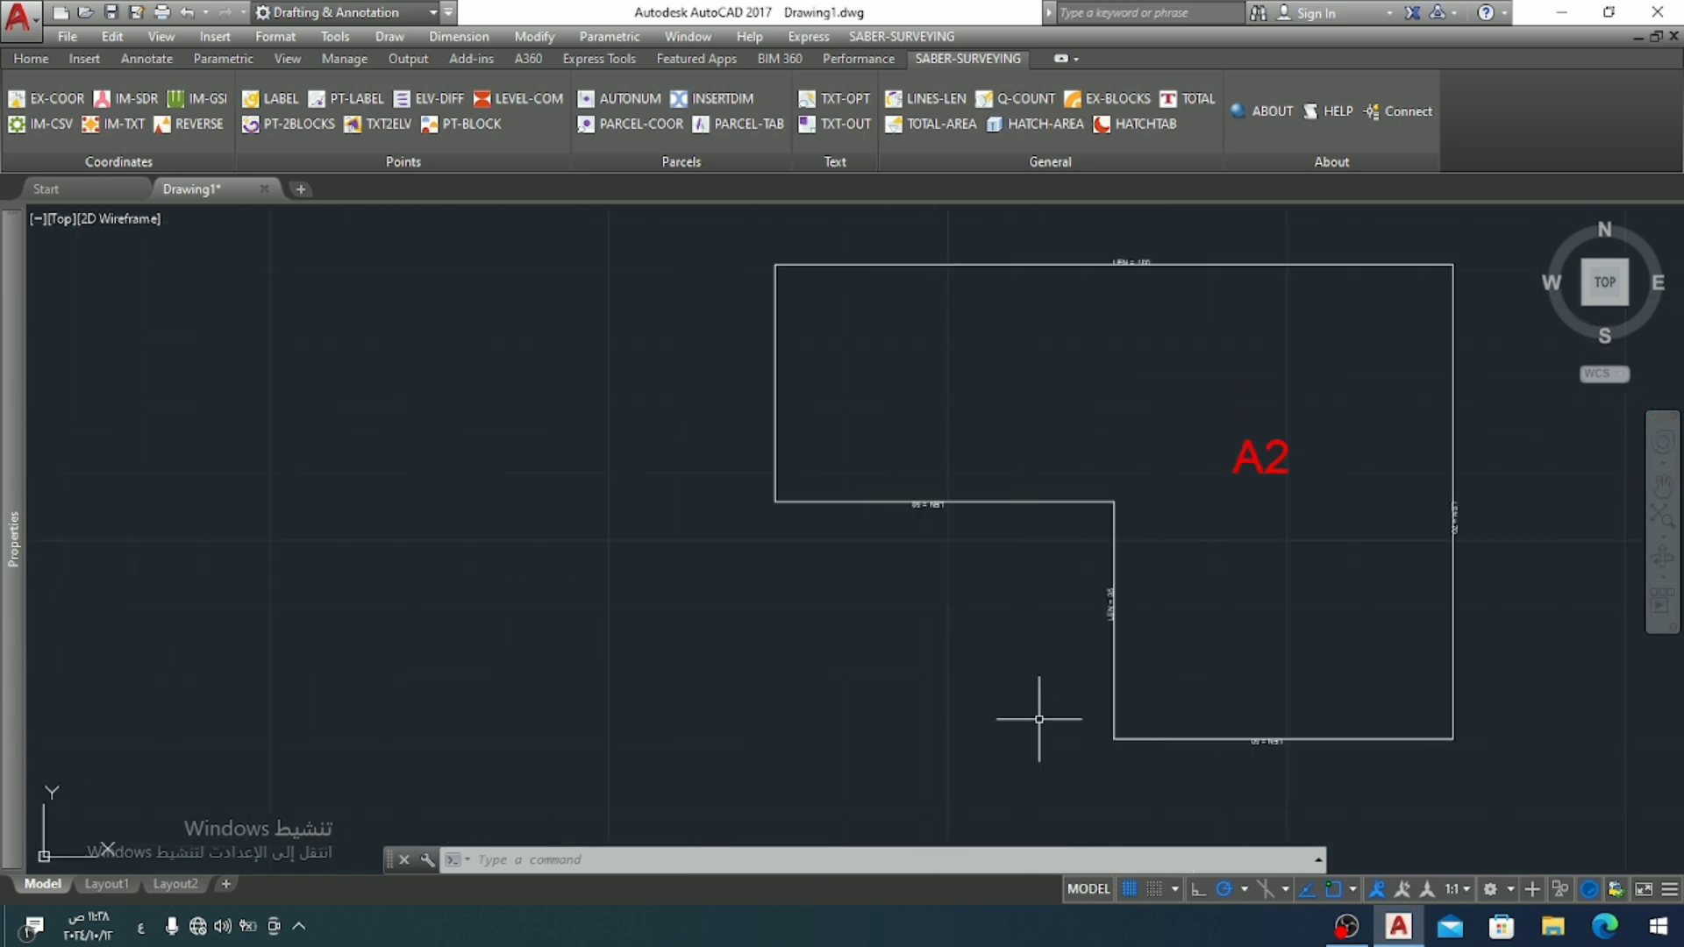
{"action": "scroll", "coordinate": [1093, 702], "scroll_direction": "up", "scroll_amount": 2}
{"action": "scroll", "coordinate": [1088, 456], "scroll_direction": "up", "scroll_amount": 2}
{"action": "middle_click_drag", "start_coordinate": [1078, 403], "coordinate": [808, 515]}
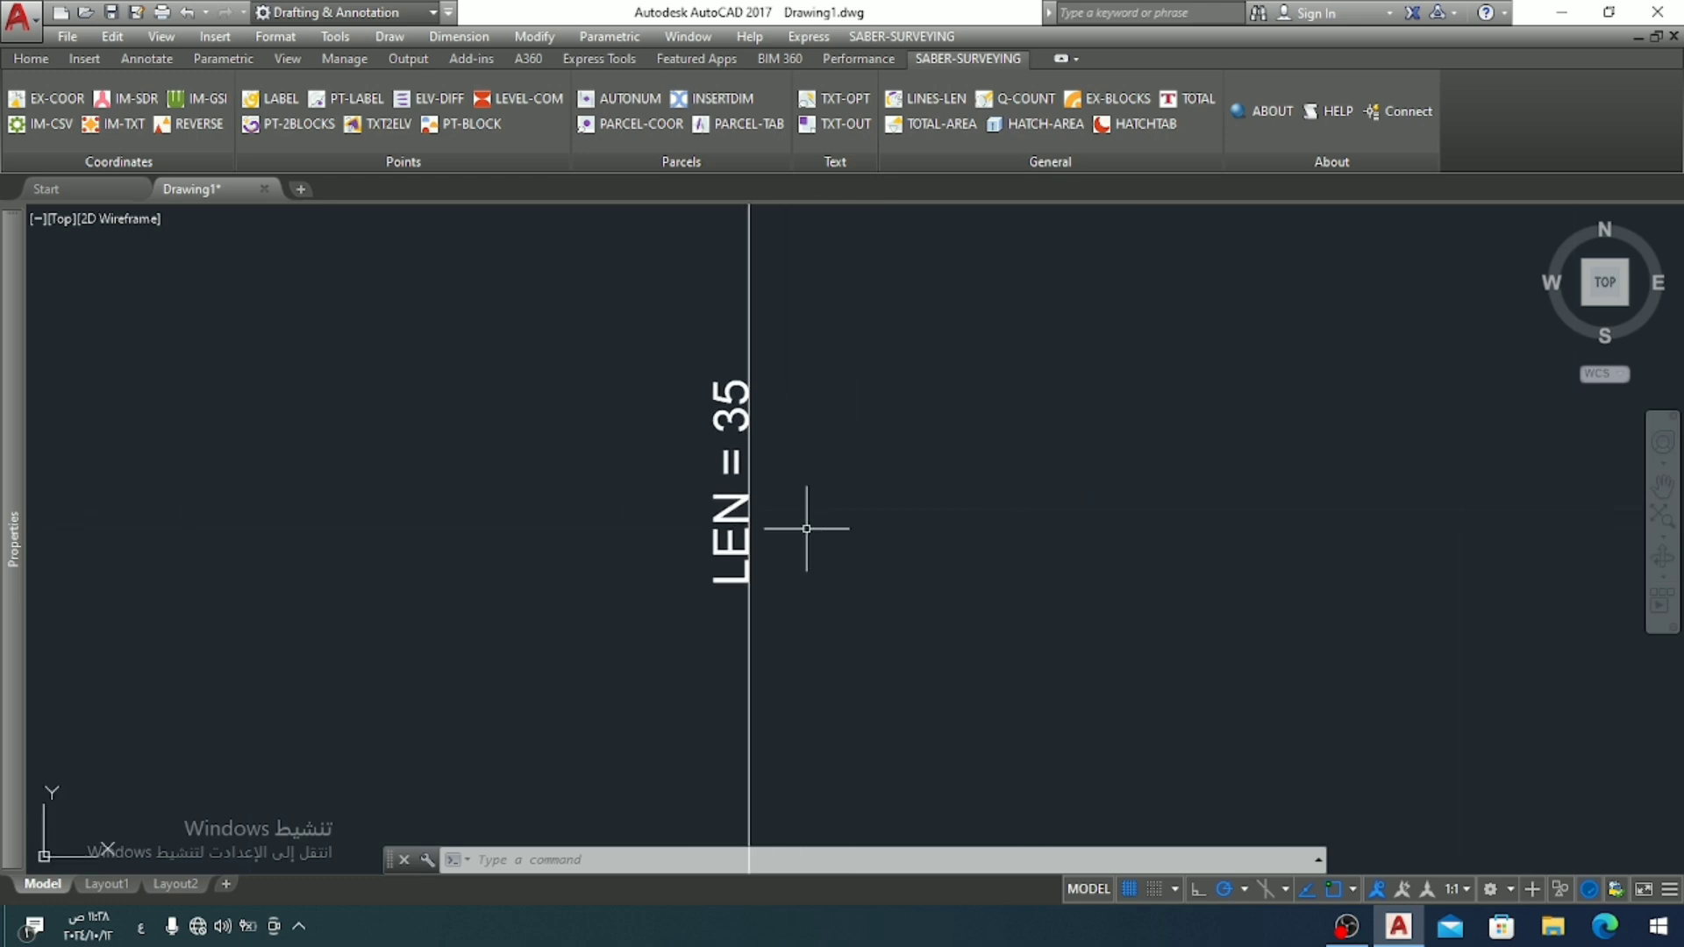
{"action": "scroll", "coordinate": [808, 515], "scroll_direction": "down", "scroll_amount": 4}
{"action": "scroll", "coordinate": [808, 514], "scroll_direction": "down", "scroll_amount": 3}
{"action": "scroll", "coordinate": [811, 514], "scroll_direction": "up", "scroll_amount": 2}
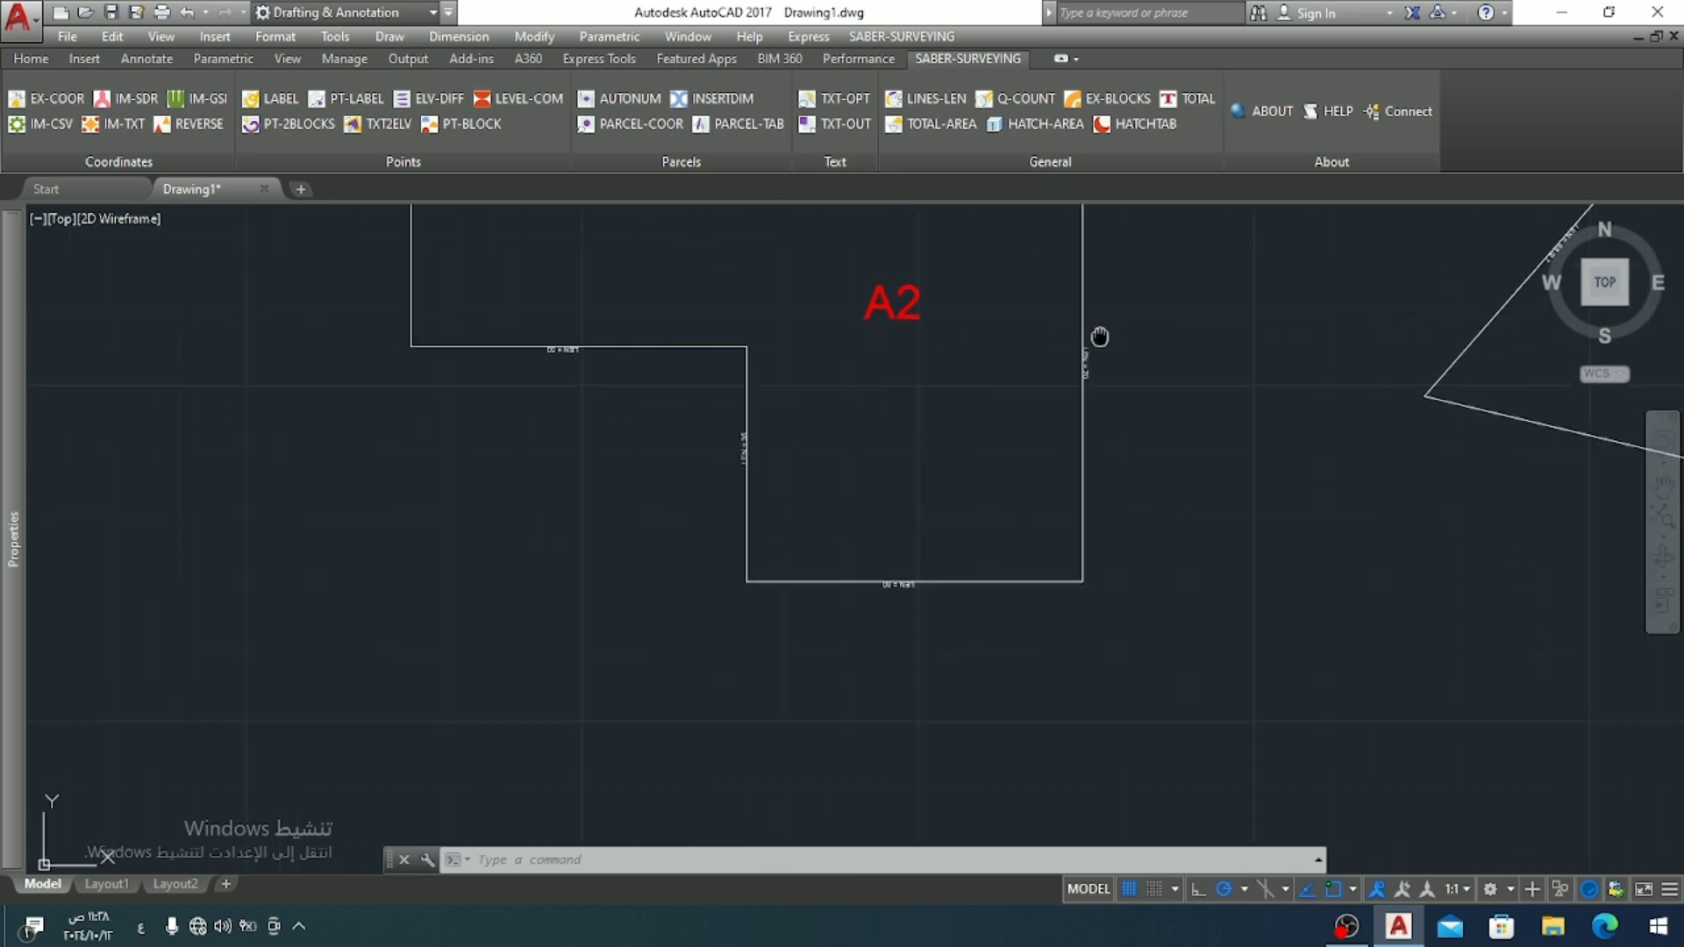
{"action": "mouse_move", "coordinate": [1338, 266]}
{"action": "middle_mouse_down"}
{"action": "mouse_move", "coordinate": [1153, 457]}
{"action": "mouse_move", "coordinate": [1004, 481]}
{"action": "middle_mouse_up"}
{"action": "scroll", "coordinate": [1154, 457], "scroll_direction": "down", "scroll_amount": 3}
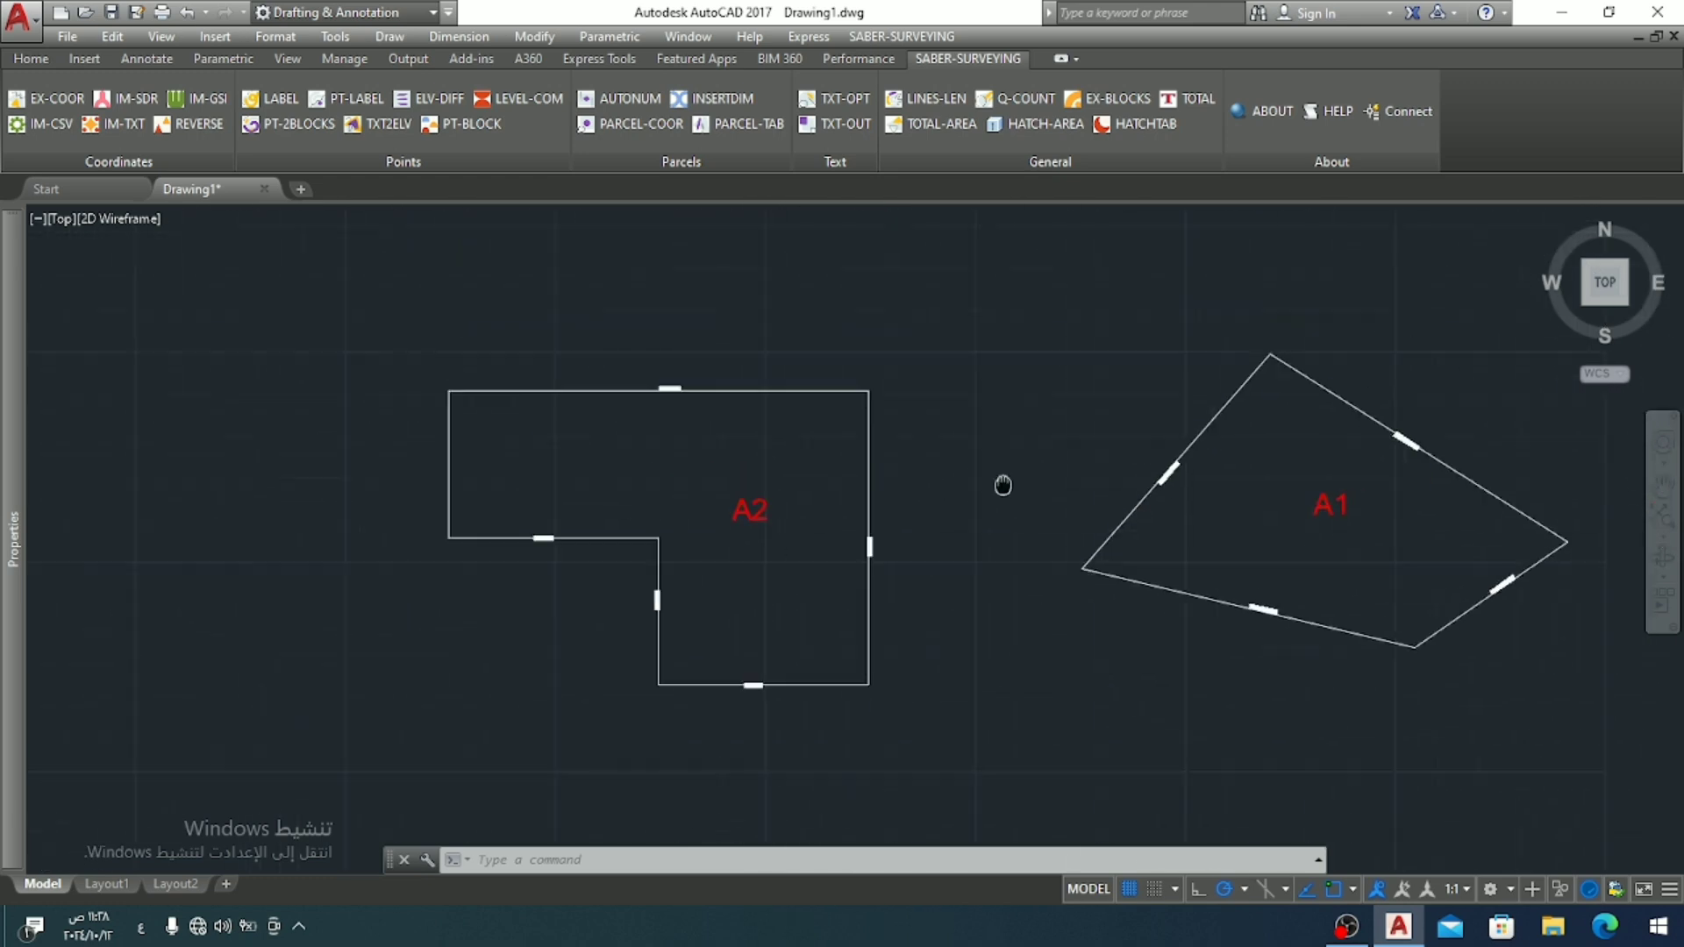
{"action": "scroll", "coordinate": [1003, 481], "scroll_direction": "up", "scroll_amount": 1}
{"action": "scroll", "coordinate": [1028, 627], "scroll_direction": "up", "scroll_amount": 6}
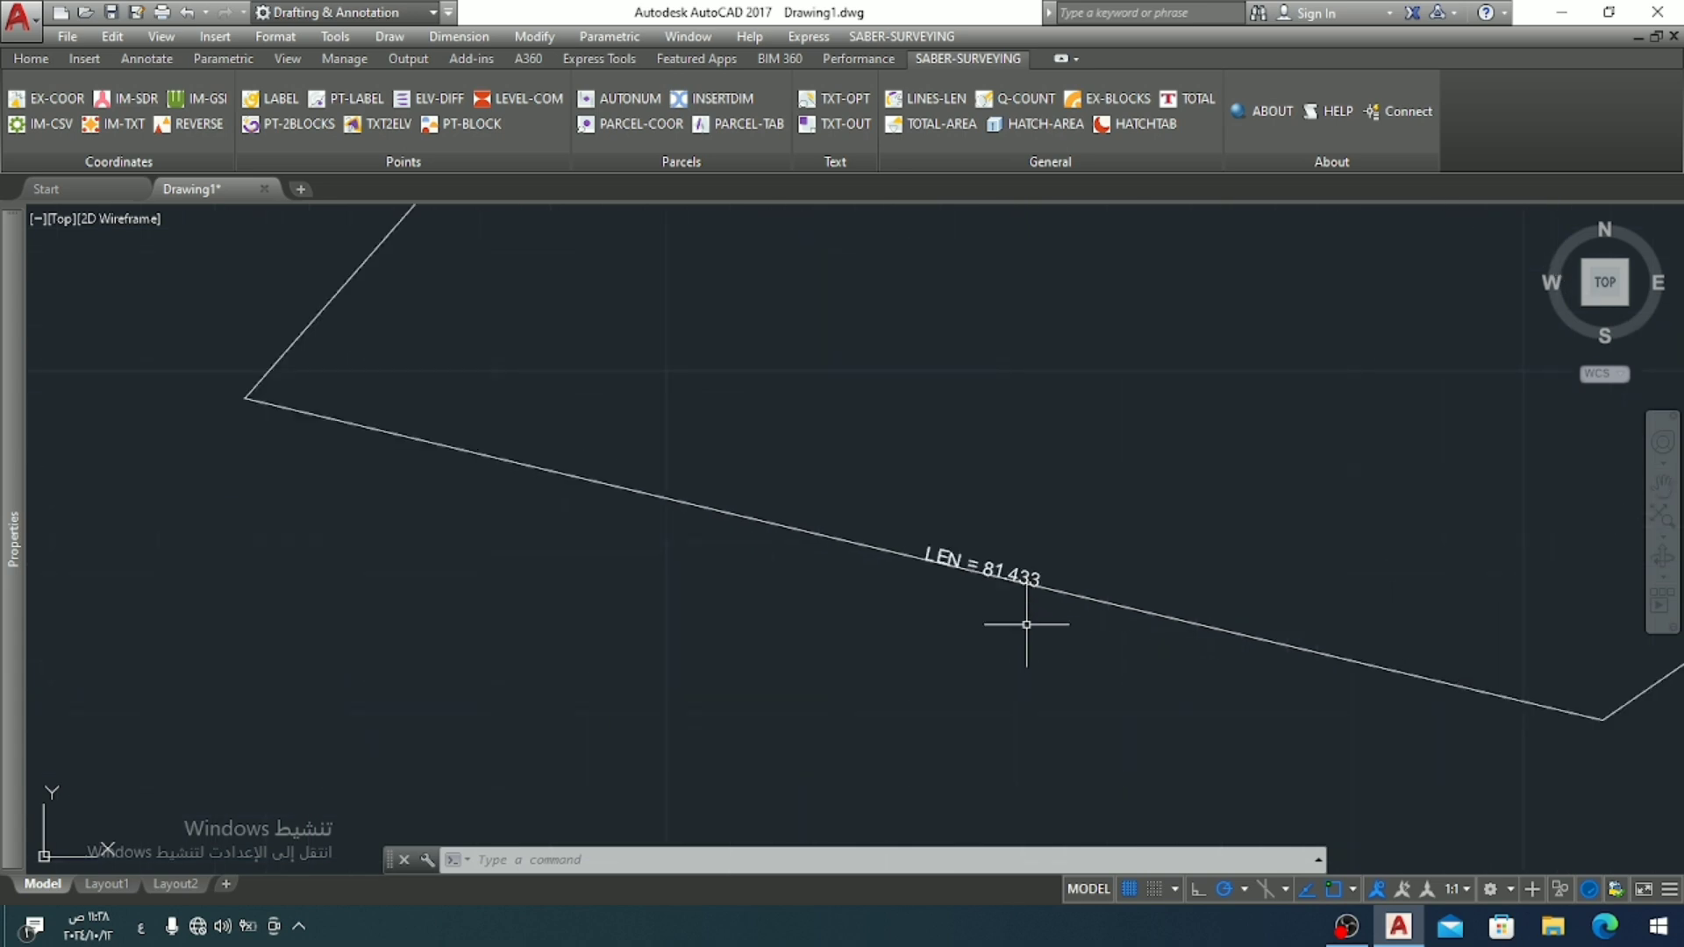
{"action": "scroll", "coordinate": [958, 595], "scroll_direction": "down", "scroll_amount": 1}
{"action": "scroll", "coordinate": [965, 596], "scroll_direction": "down", "scroll_amount": 1}
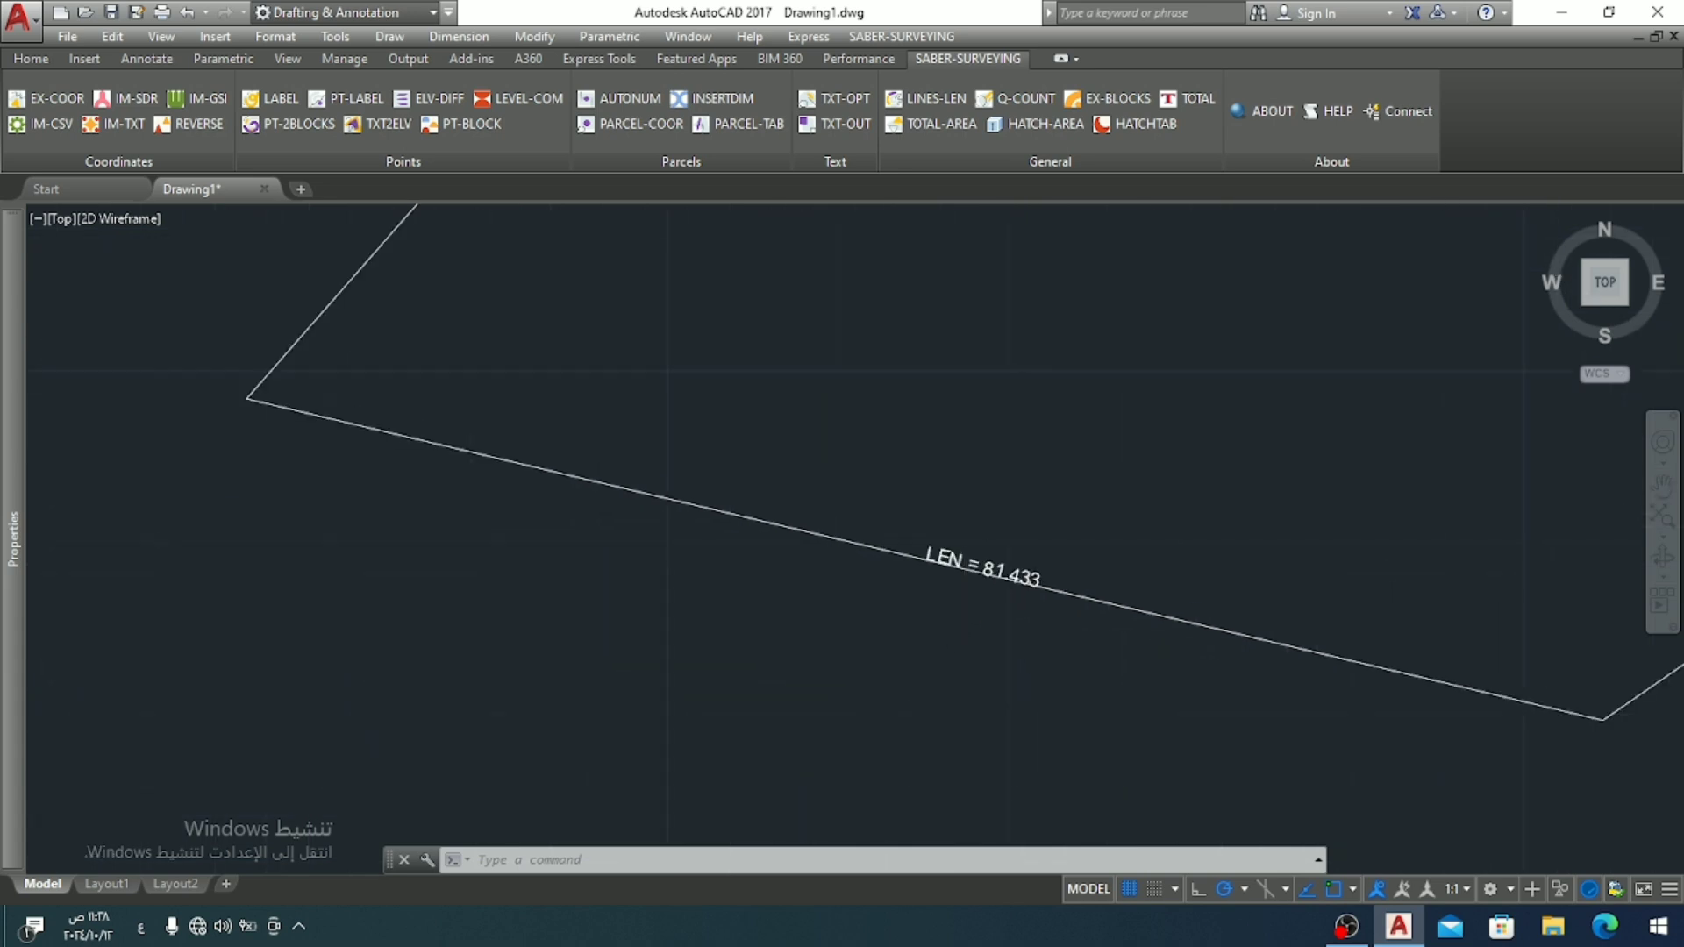
{"action": "scroll", "coordinate": [968, 579], "scroll_direction": "down", "scroll_amount": 2}
{"action": "scroll", "coordinate": [968, 575], "scroll_direction": "down", "scroll_amount": 2}
{"action": "key", "text": "ctrl+z"}
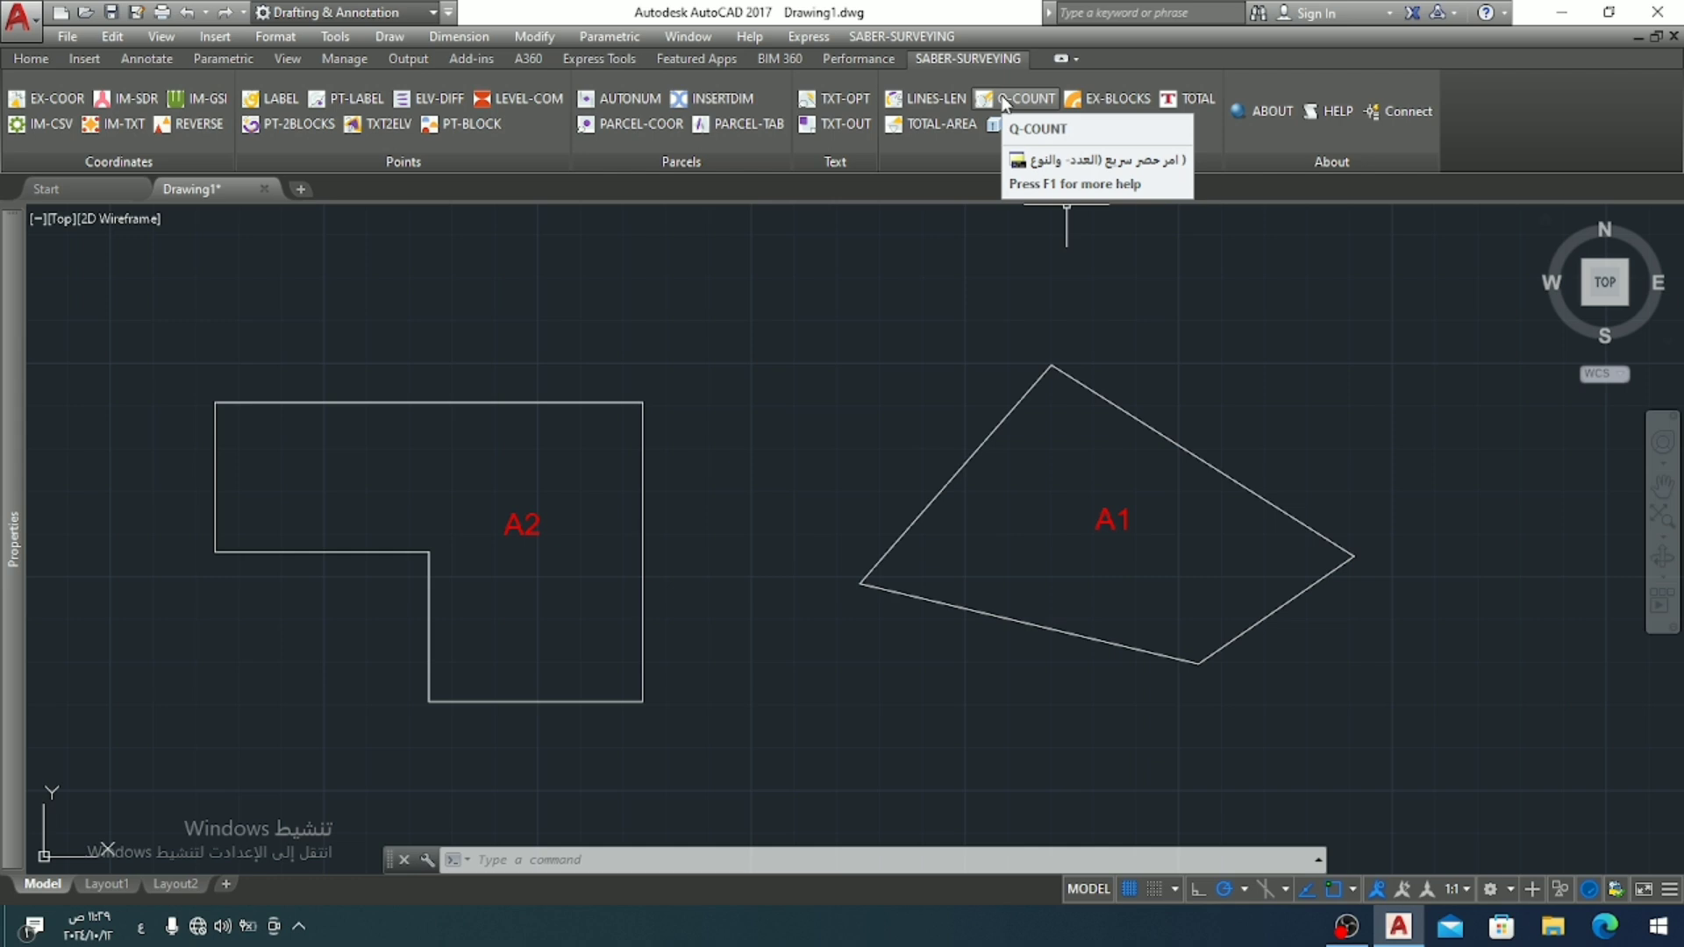
Step: Build a SCHEDULE table from the parcel labels (A1 1, A2 1, Total 2) above-right of A1
{"action": "left_click", "coordinate": [1004, 104]}
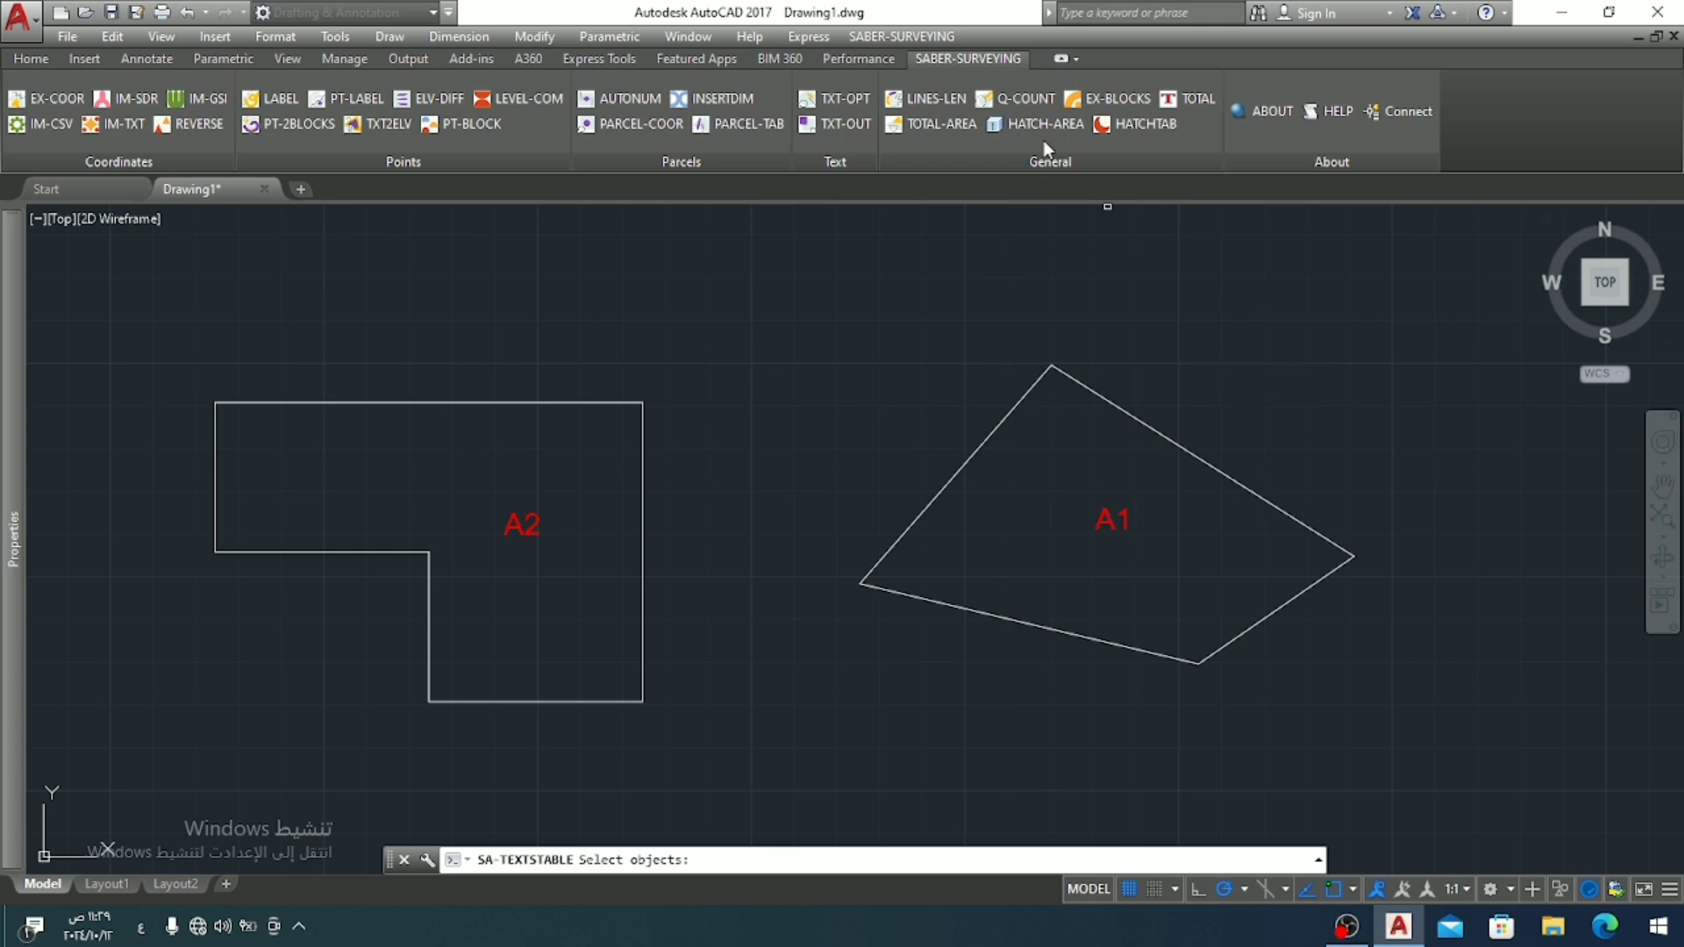
{"action": "left_click", "coordinate": [1381, 322]}
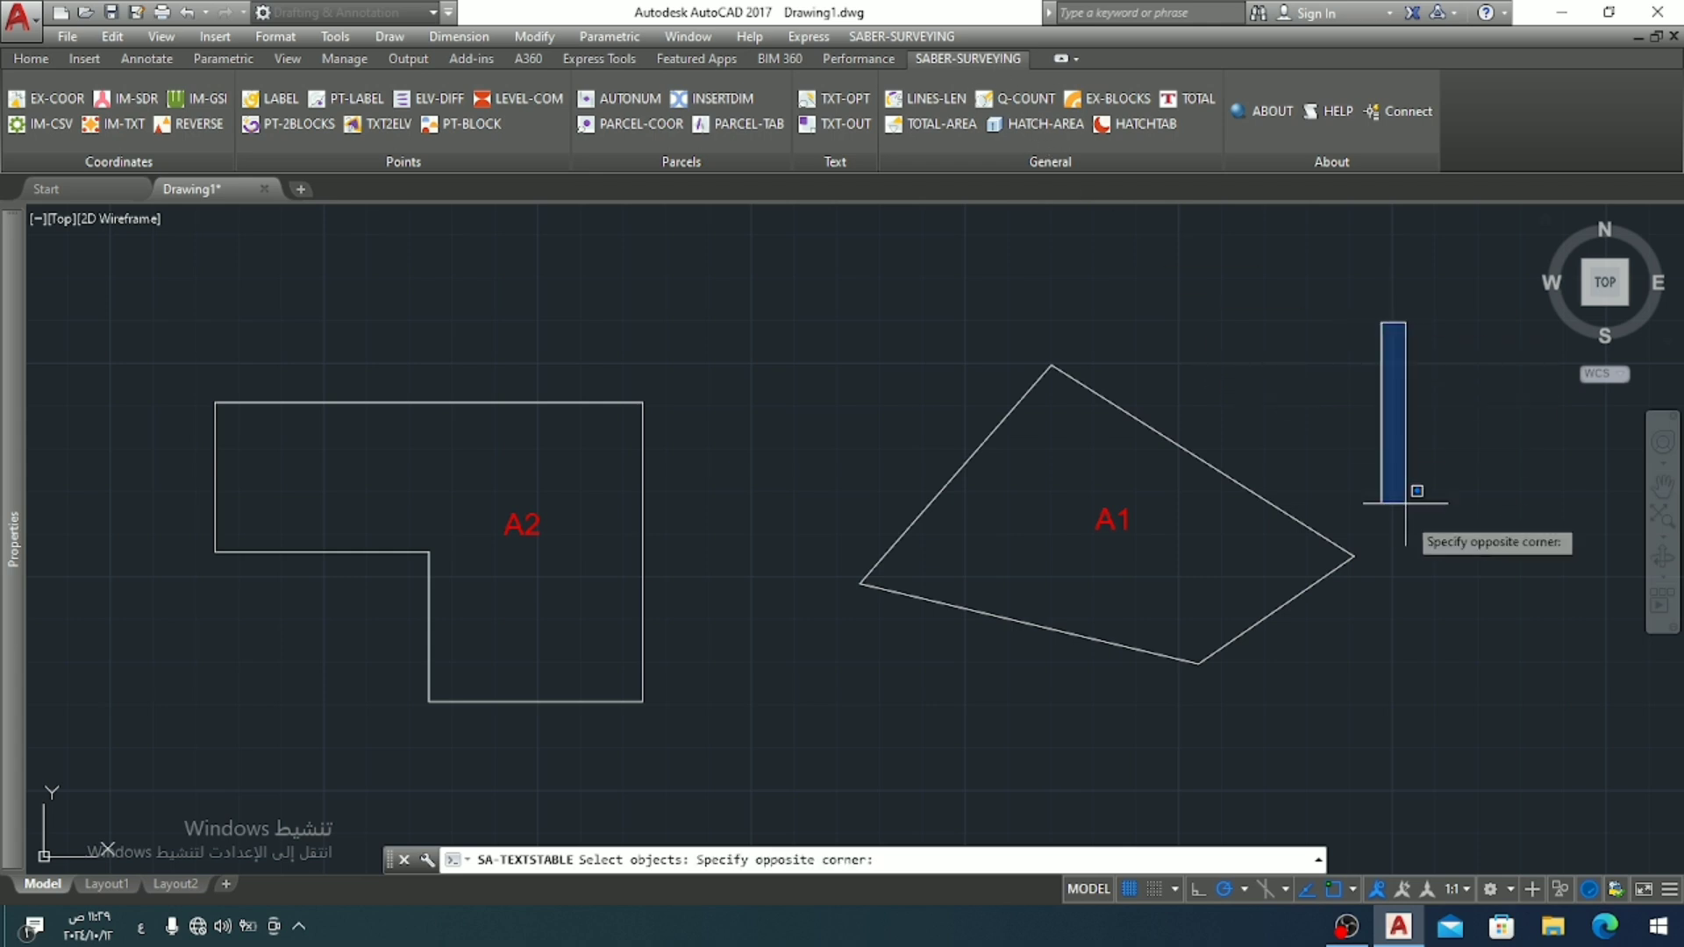
{"action": "left_click", "coordinate": [155, 721]}
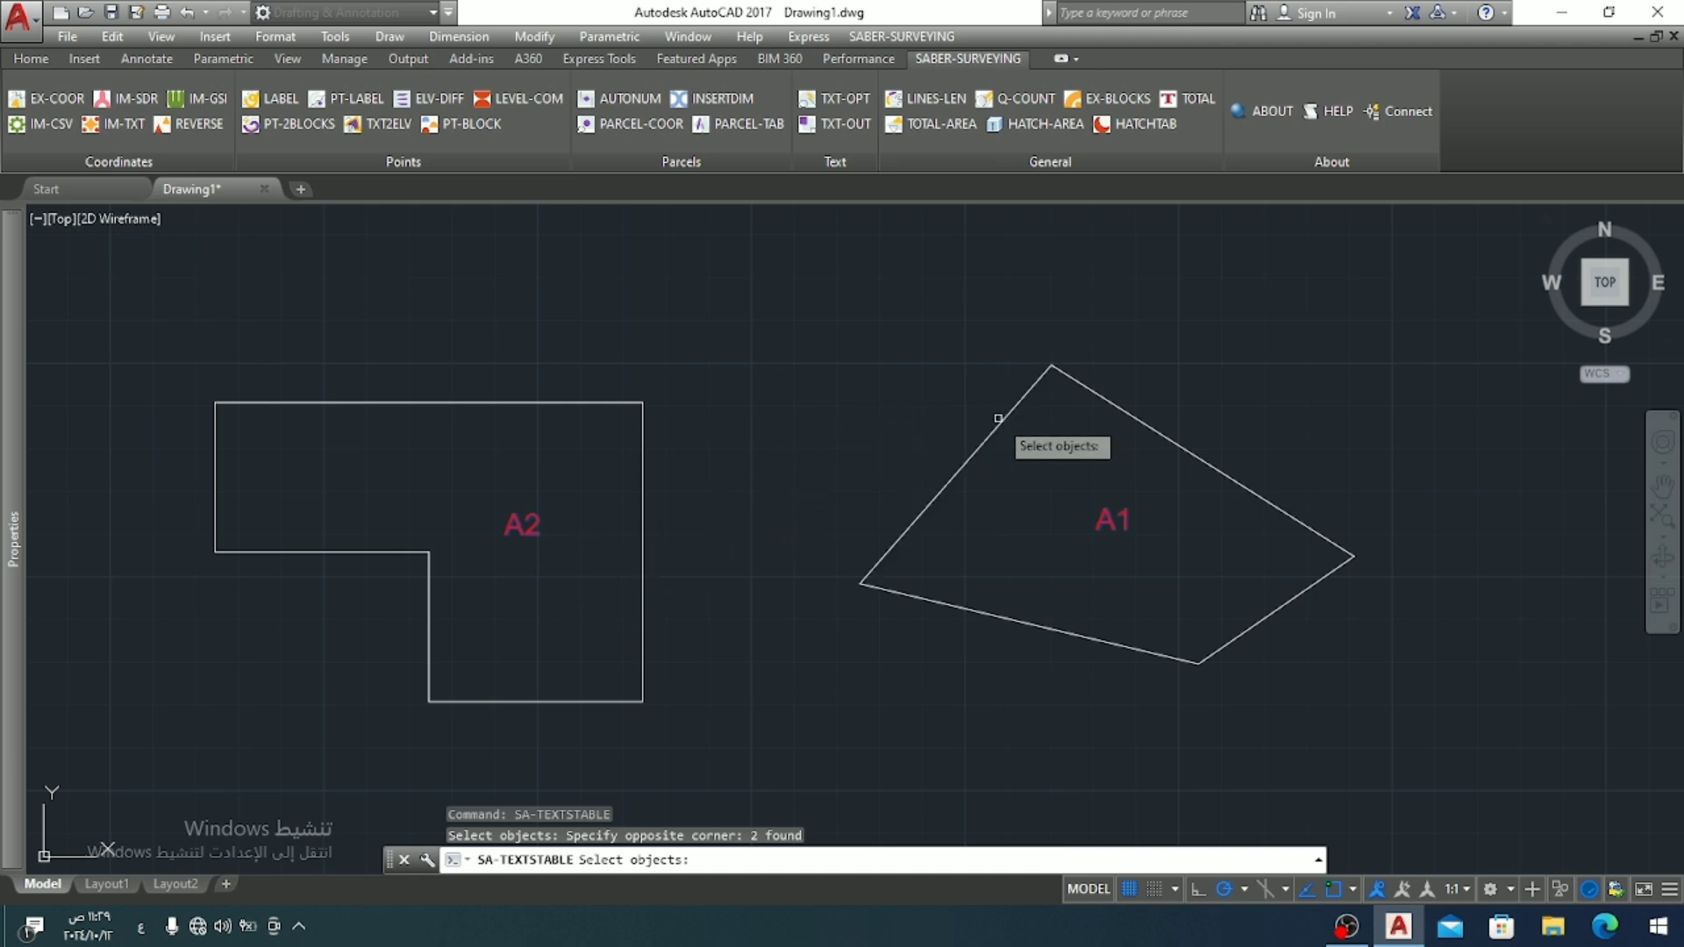
{"action": "key", "text": "Return"}
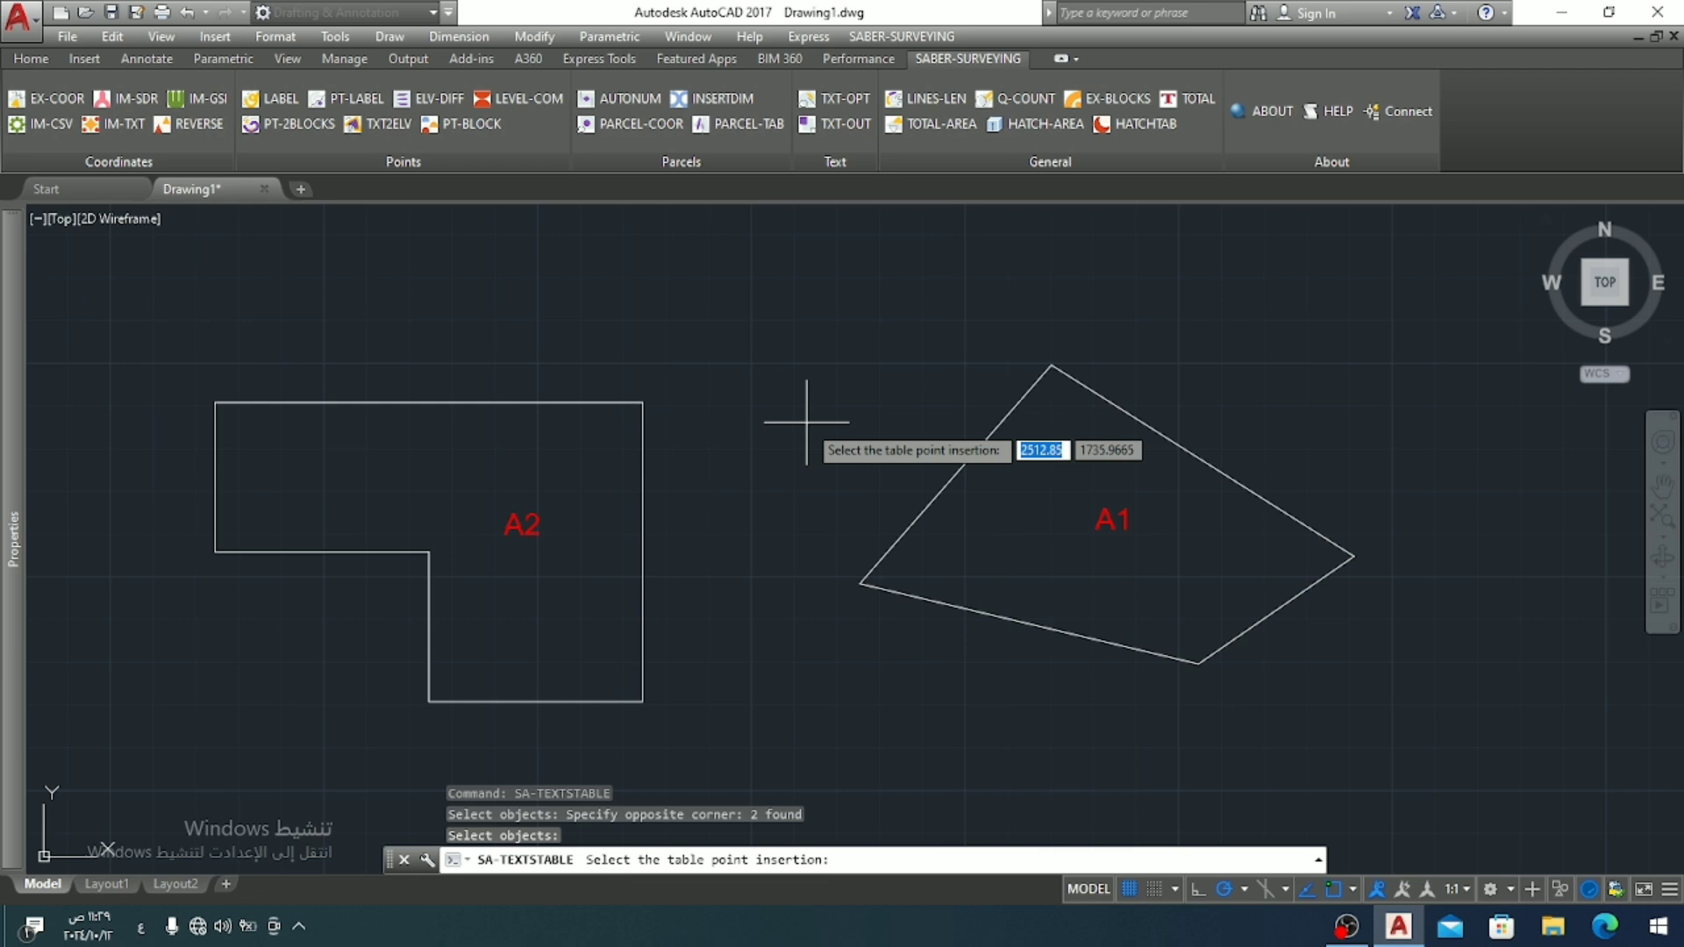
{"action": "scroll", "coordinate": [806, 422], "scroll_direction": "down", "scroll_amount": 2}
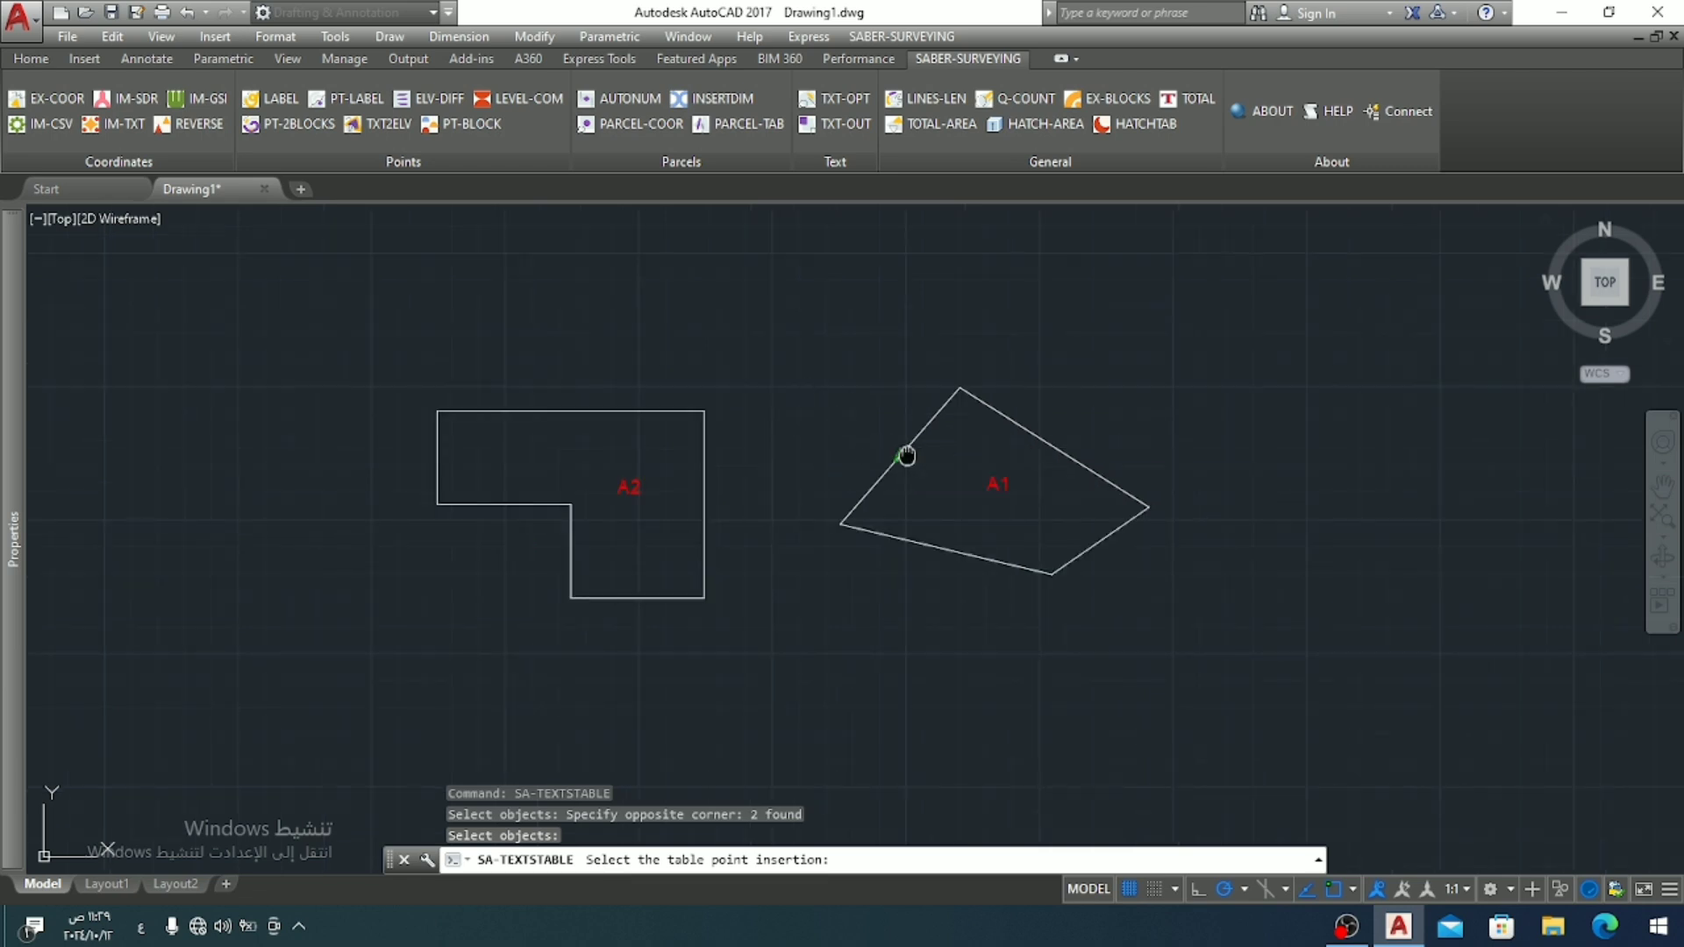
{"action": "mouse_move", "coordinate": [906, 455]}
{"action": "middle_mouse_down"}
{"action": "mouse_move", "coordinate": [521, 395]}
{"action": "mouse_move", "coordinate": [583, 459]}
{"action": "middle_mouse_up"}
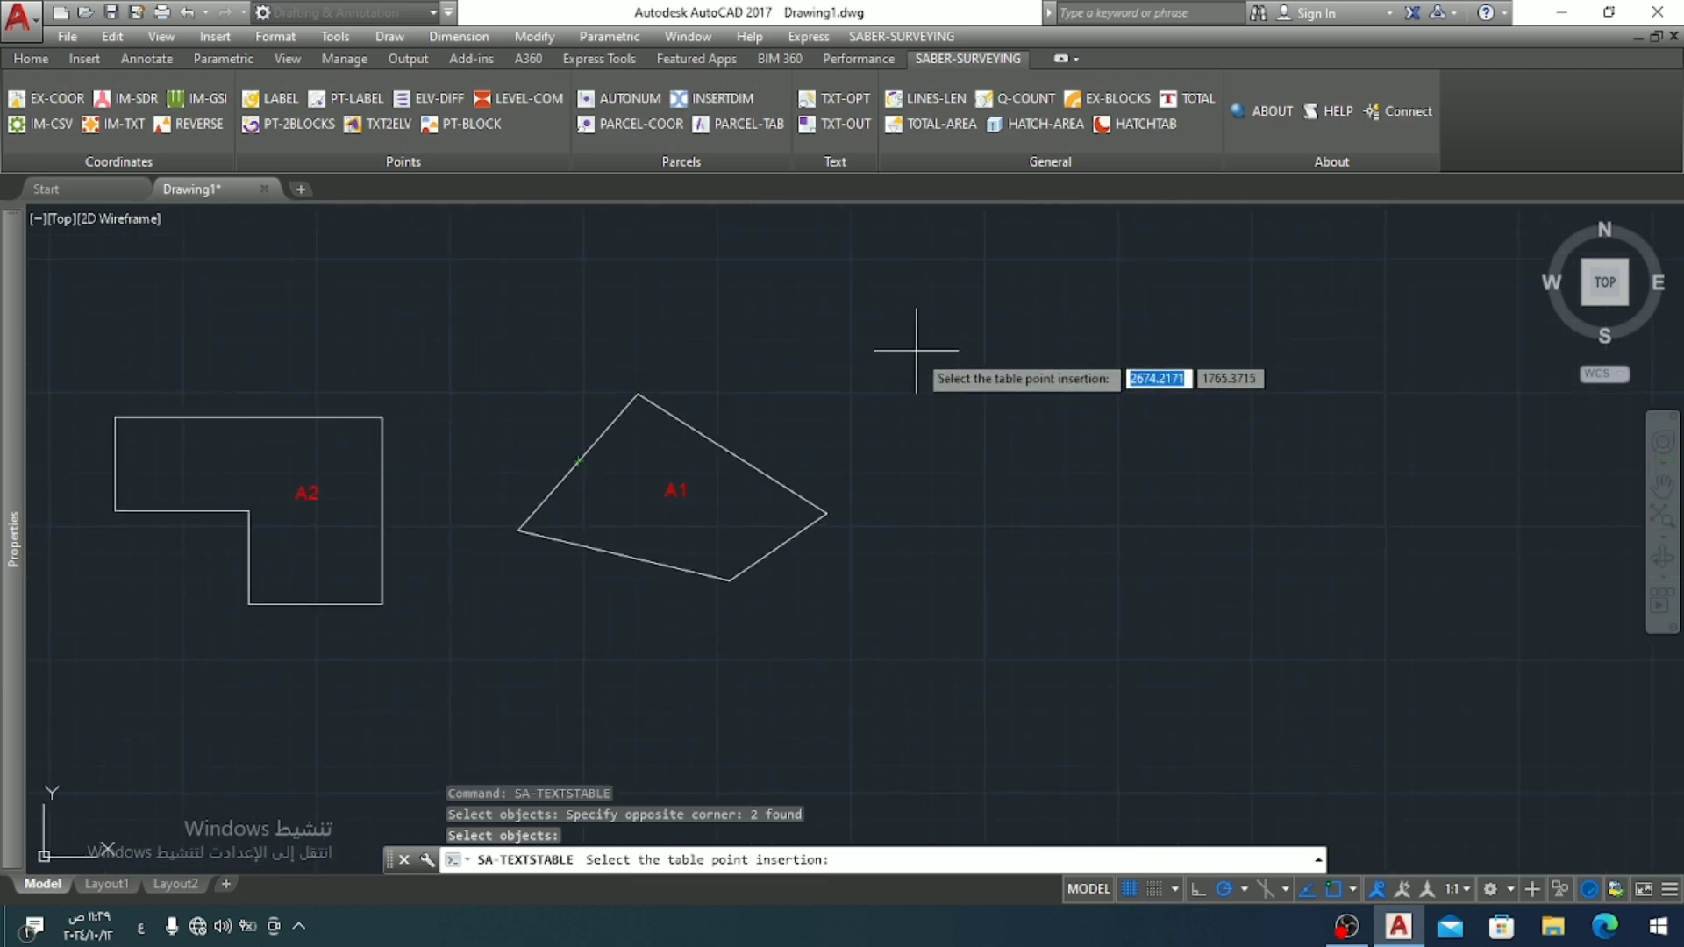
{"action": "left_click", "coordinate": [906, 355]}
{"action": "scroll", "coordinate": [970, 320], "scroll_direction": "up", "scroll_amount": 2}
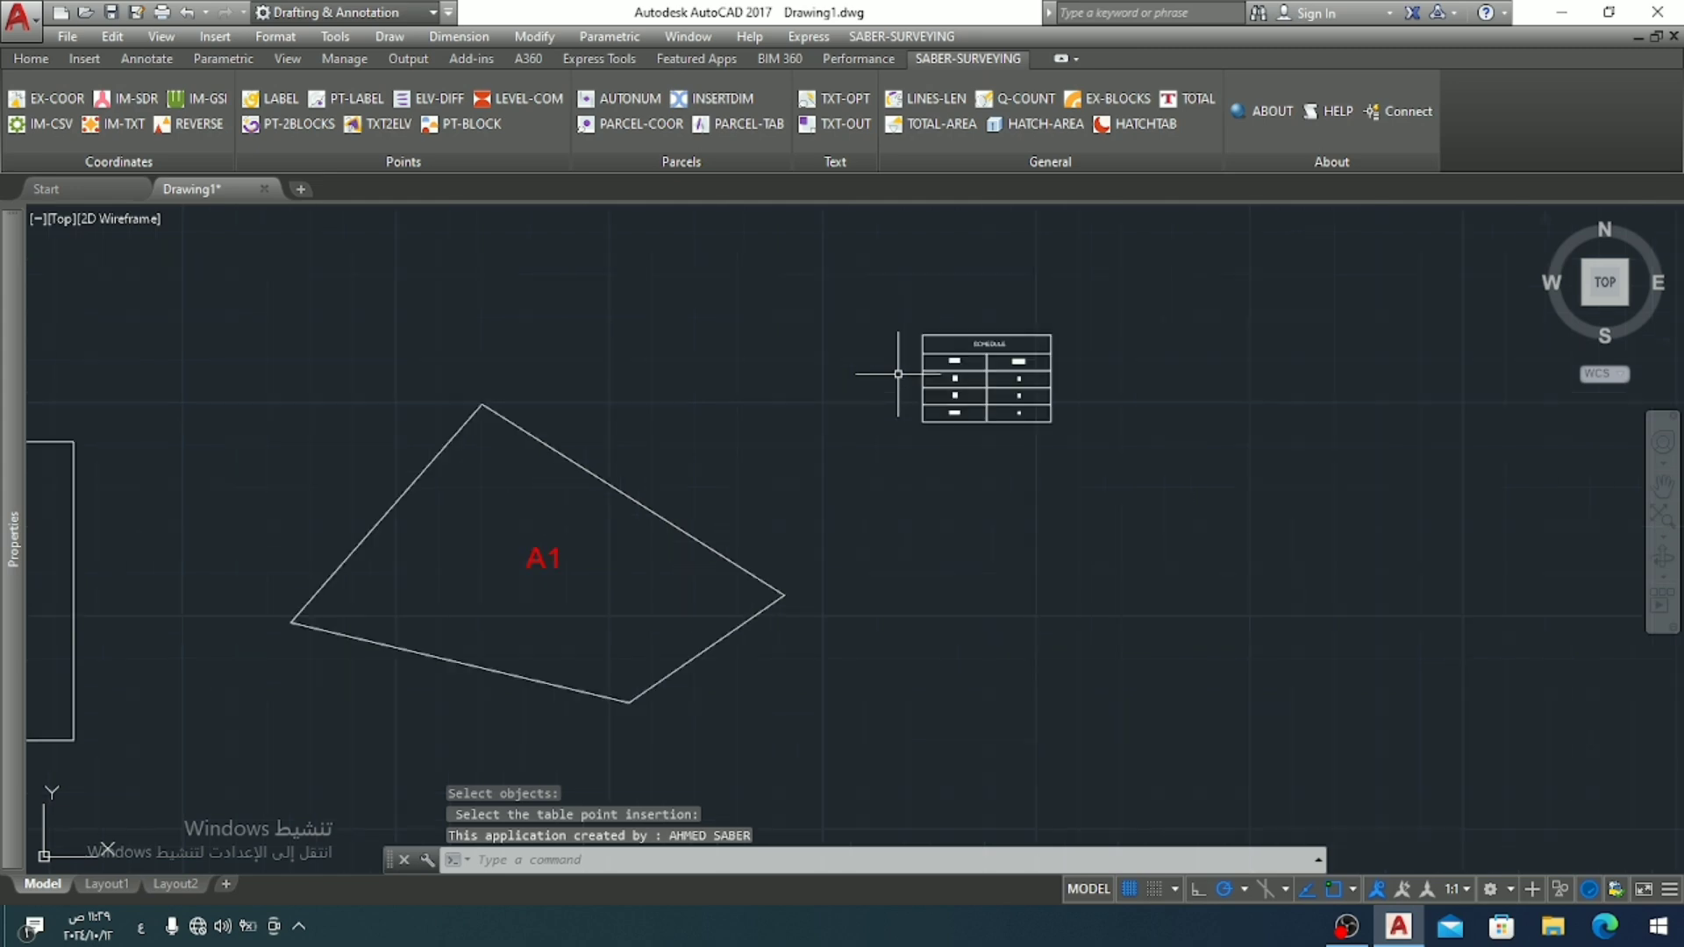
{"action": "scroll", "coordinate": [971, 319], "scroll_direction": "up", "scroll_amount": 4}
{"action": "scroll", "coordinate": [1226, 265], "scroll_direction": "up", "scroll_amount": 2}
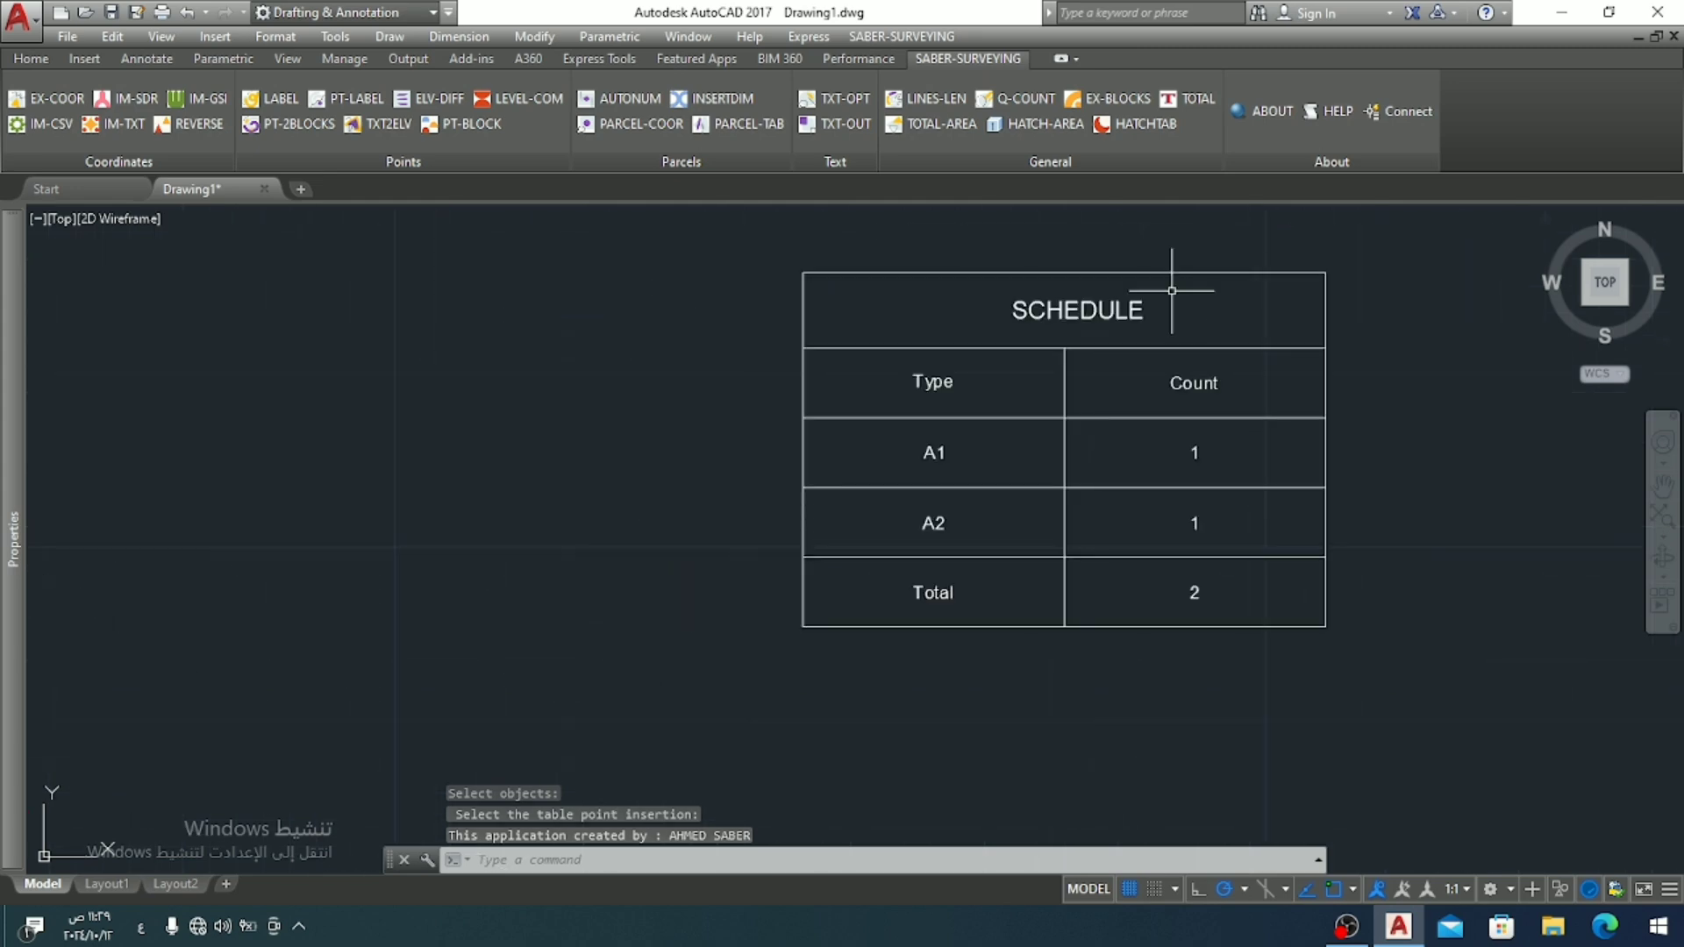
Step: Locate the SCHEDULE table beside the parcels and delete it, returning to A1 and A2
{"action": "scroll", "coordinate": [1015, 399], "scroll_direction": "up", "scroll_amount": 2}
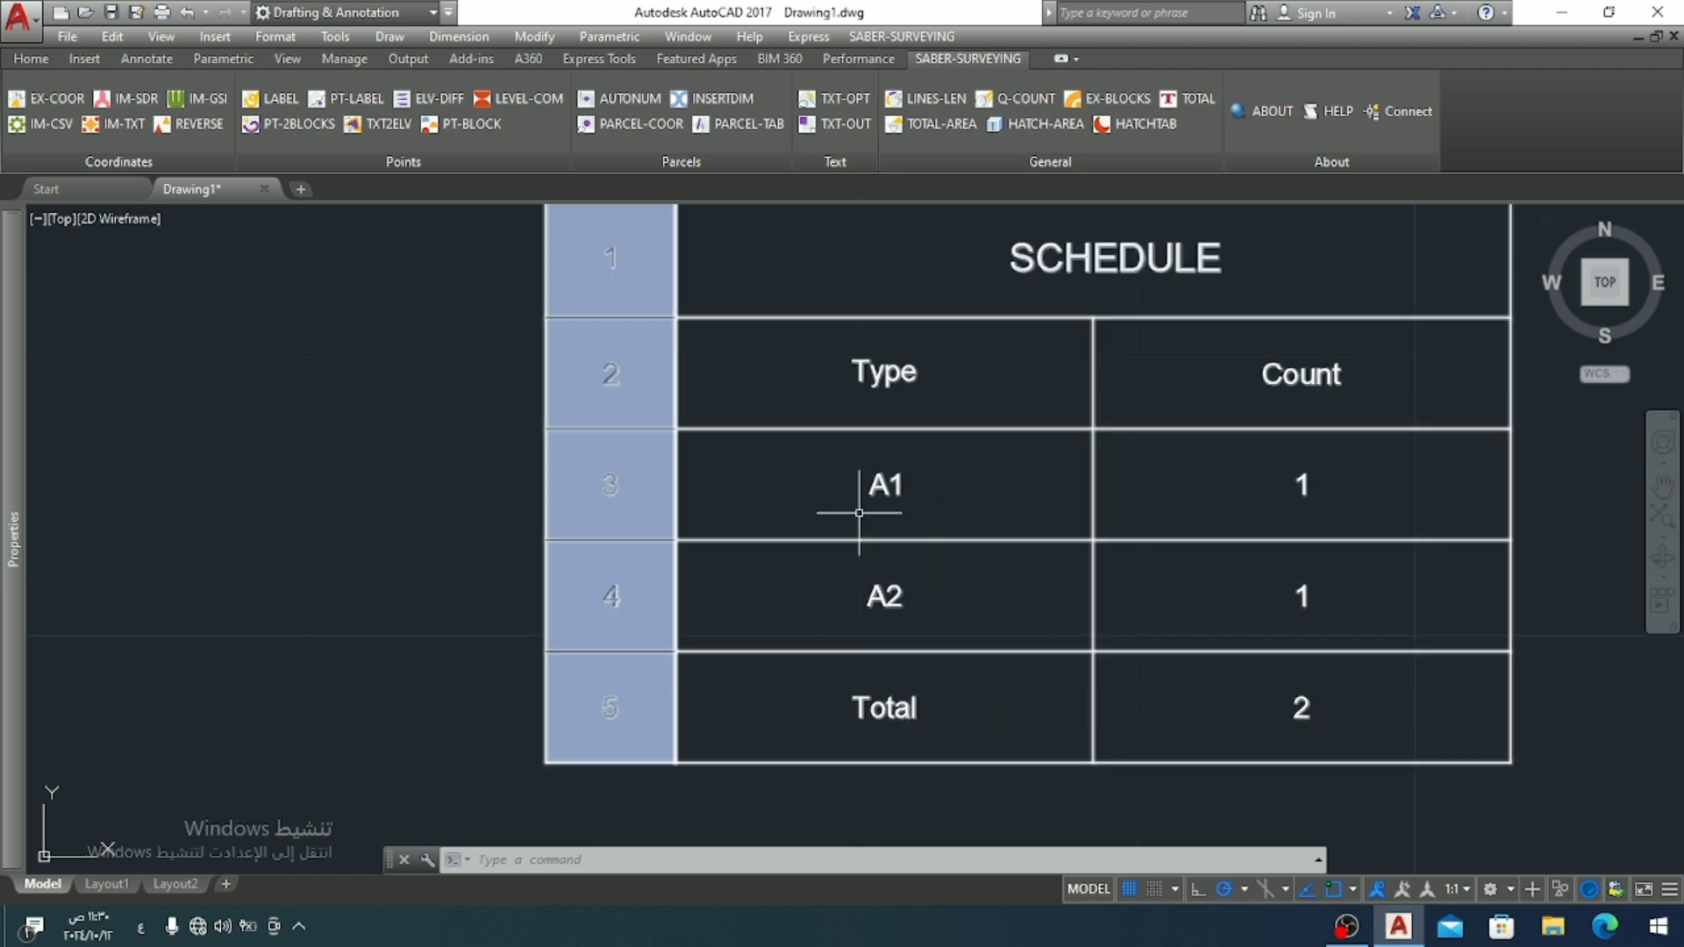
{"action": "scroll", "coordinate": [582, 571], "scroll_direction": "down", "scroll_amount": 4}
{"action": "scroll", "coordinate": [582, 571], "scroll_direction": "down", "scroll_amount": 1}
{"action": "middle_click_drag", "start_coordinate": [361, 613], "coordinate": [1233, 445]}
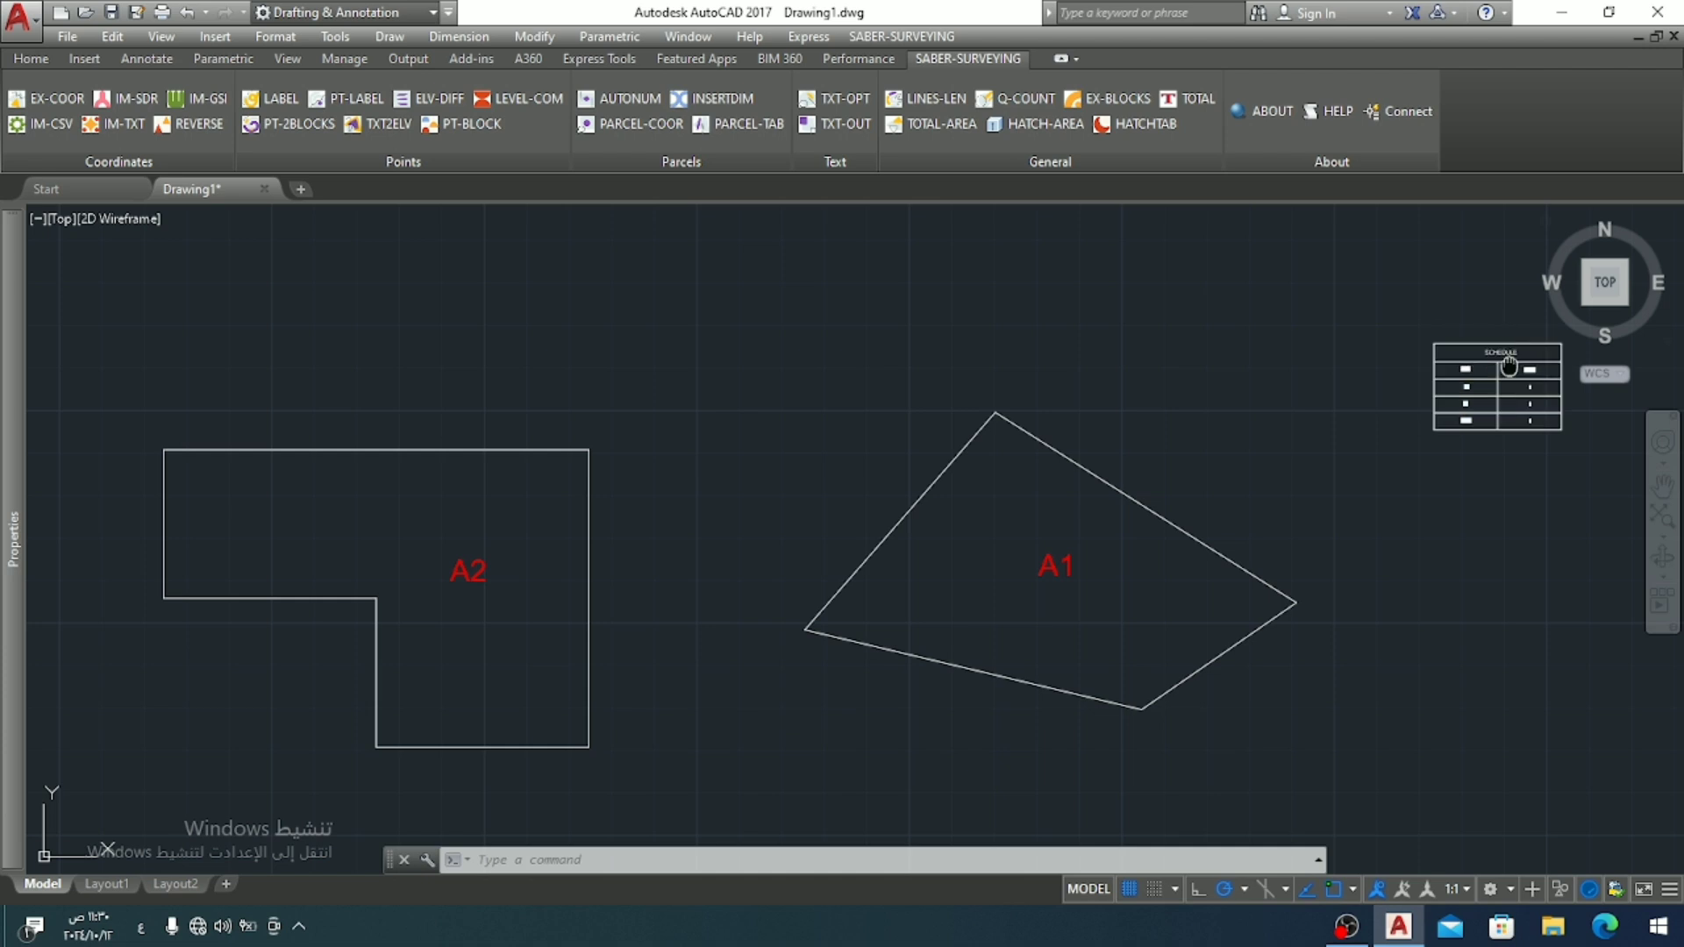
{"action": "scroll", "coordinate": [1510, 365], "scroll_direction": "up", "scroll_amount": 3}
{"action": "scroll", "coordinate": [1510, 366], "scroll_direction": "up", "scroll_amount": 2}
{"action": "scroll", "coordinate": [1510, 366], "scroll_direction": "up", "scroll_amount": 4}
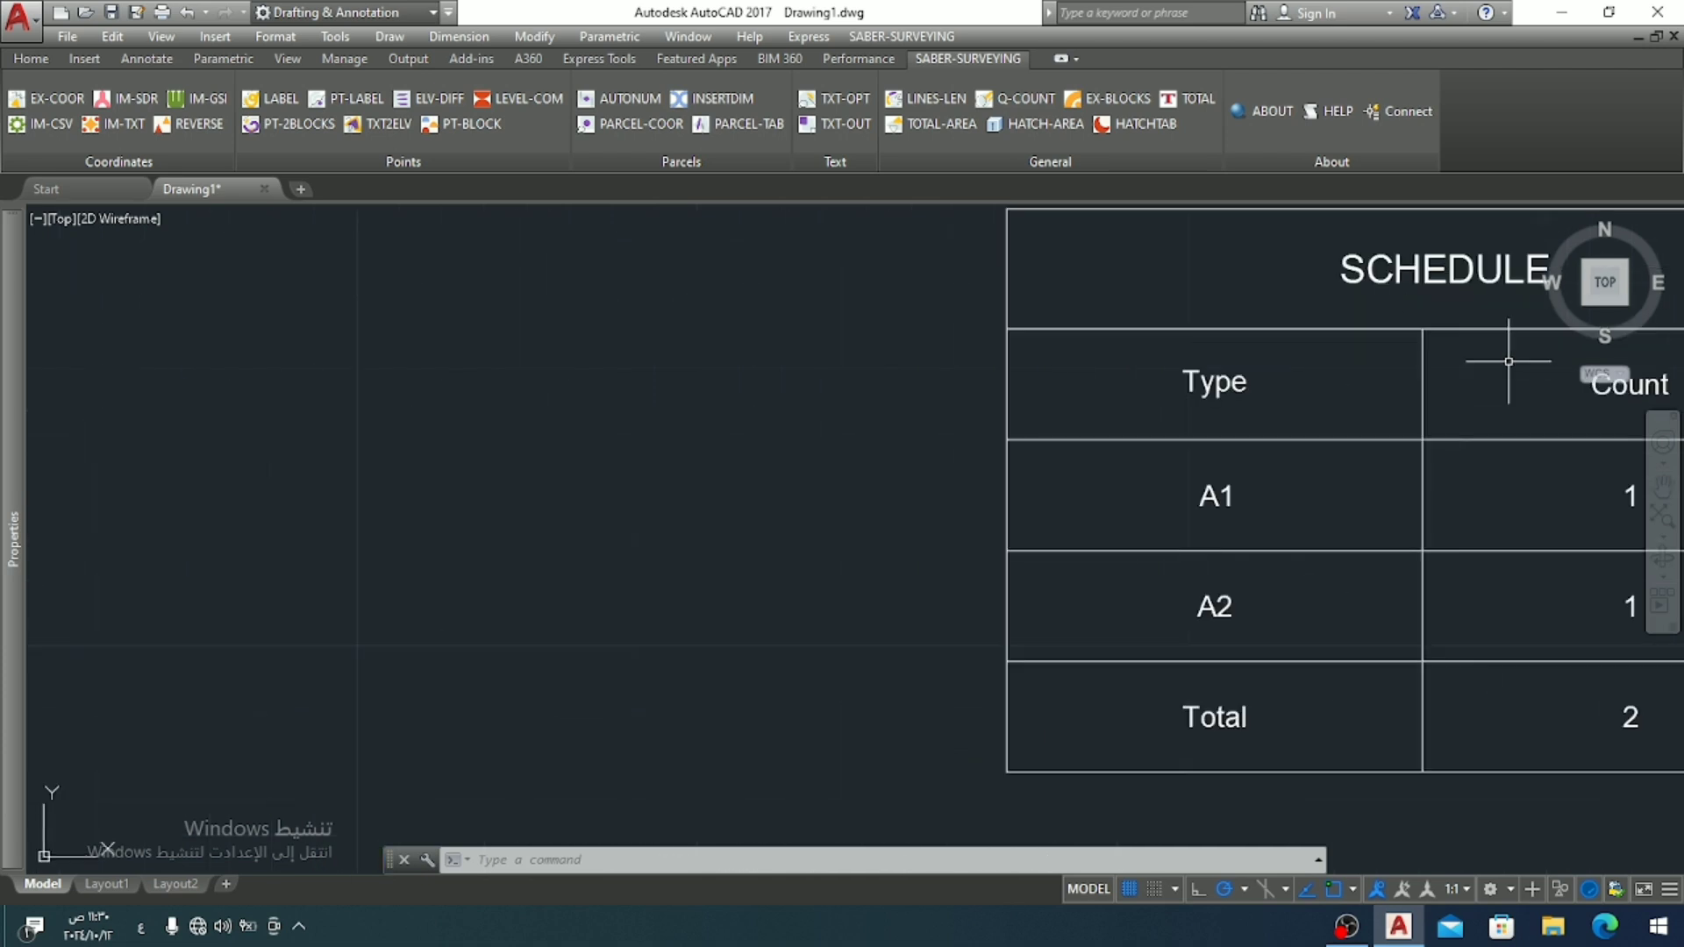
{"action": "middle_click_drag", "start_coordinate": [1357, 537], "coordinate": [924, 541]}
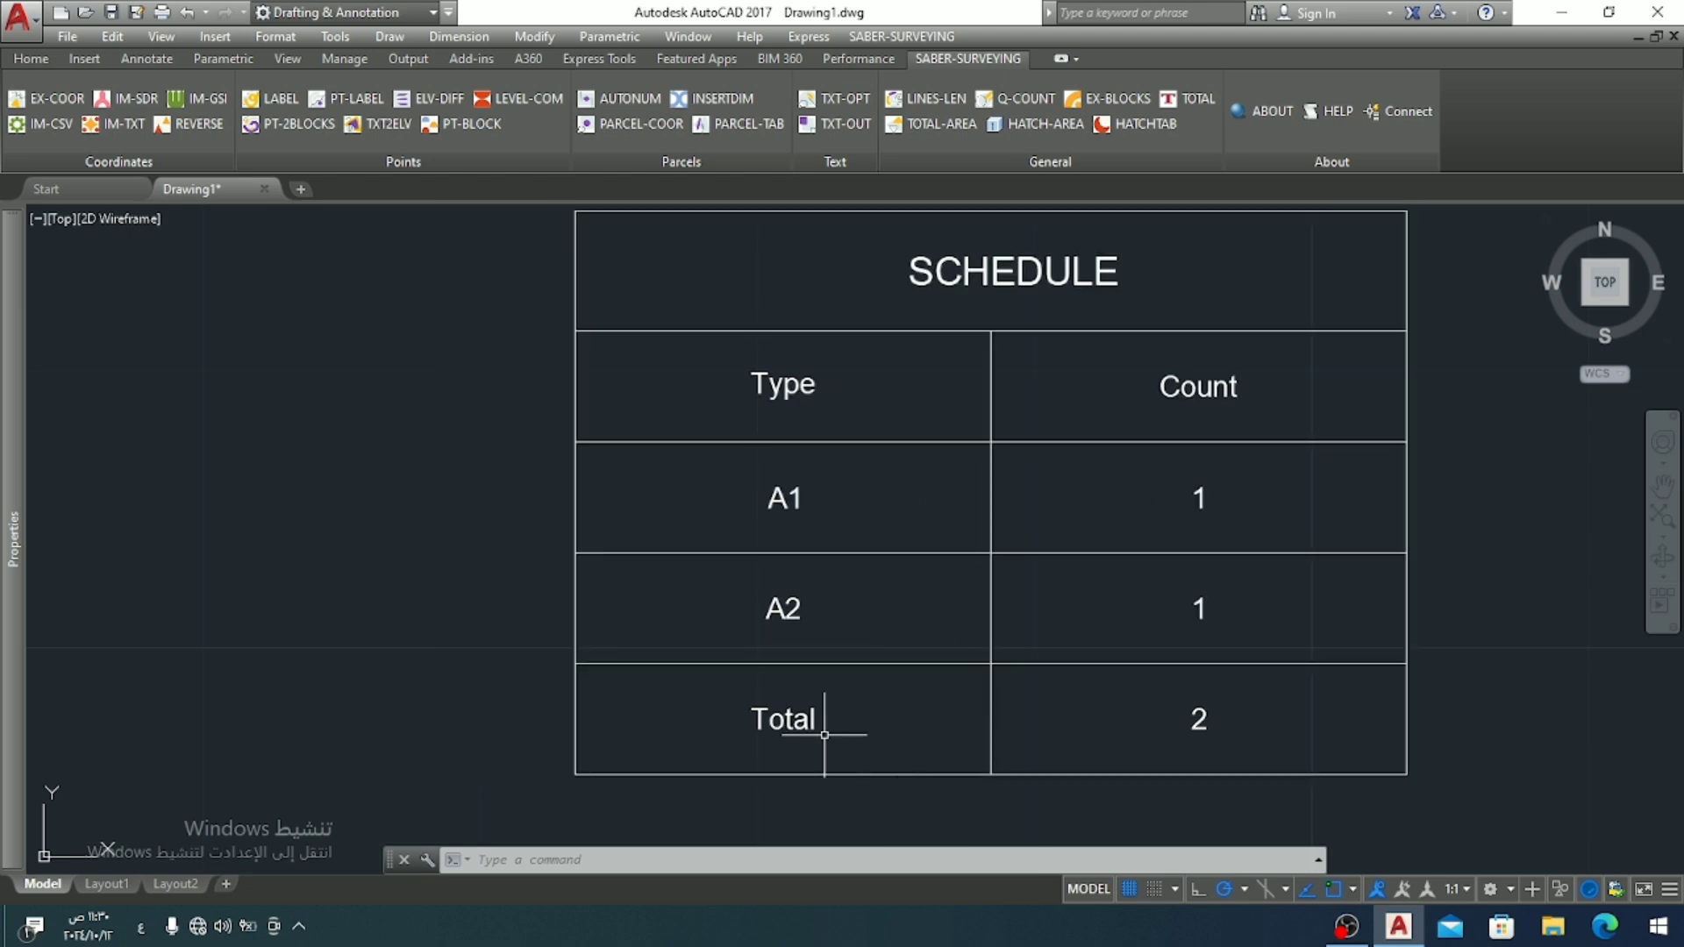
{"action": "scroll", "coordinate": [789, 697], "scroll_direction": "down", "scroll_amount": 3}
{"action": "scroll", "coordinate": [614, 695], "scroll_direction": "down", "scroll_amount": 3}
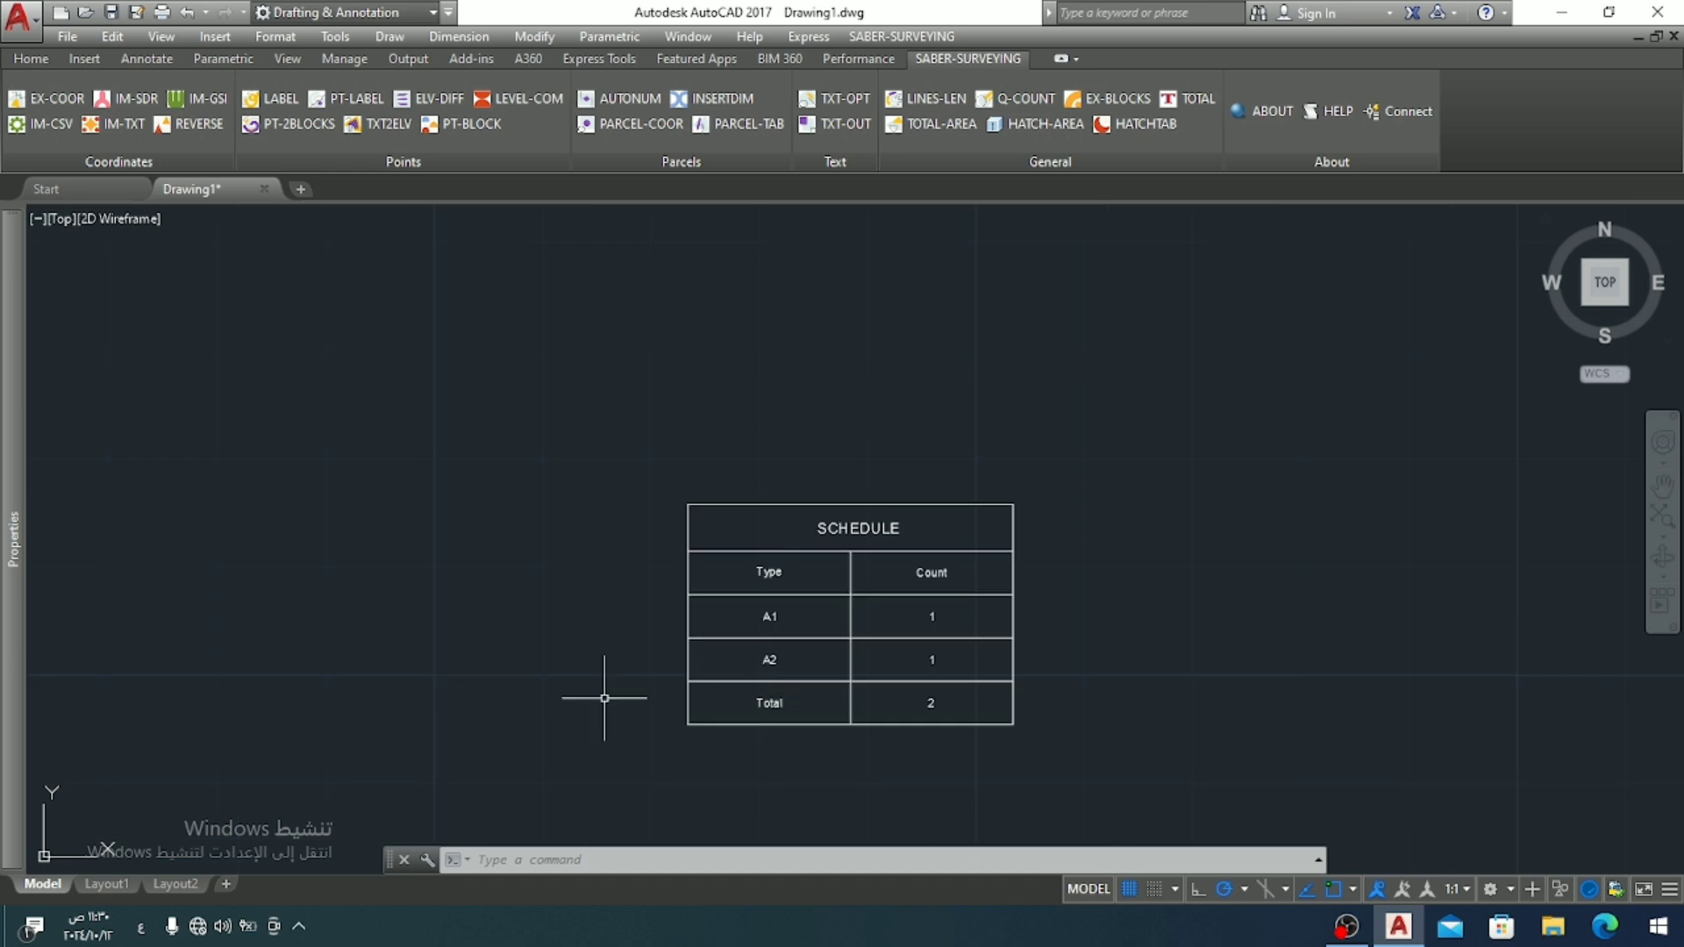
{"action": "middle_click_drag", "start_coordinate": [545, 666], "coordinate": [1262, 369]}
{"action": "scroll", "coordinate": [835, 602], "scroll_direction": "down", "scroll_amount": 3}
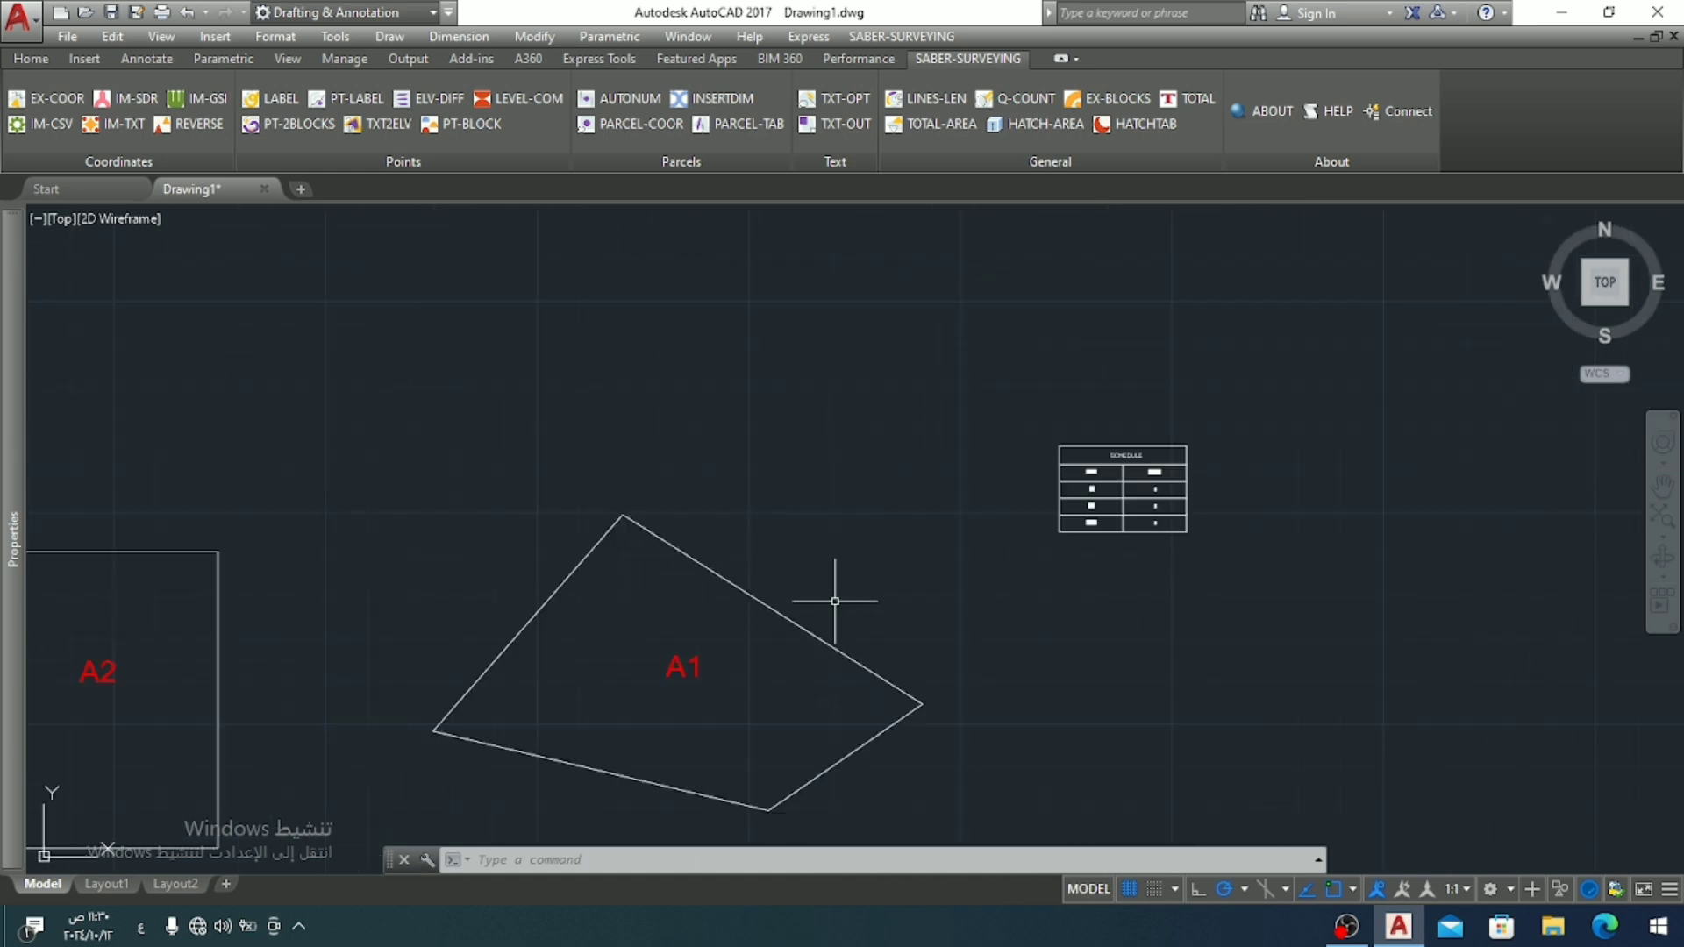
{"action": "mouse_move", "coordinate": [707, 699]}
{"action": "middle_mouse_down"}
{"action": "mouse_move", "coordinate": [925, 505]}
{"action": "mouse_move", "coordinate": [1166, 595]}
{"action": "middle_mouse_up"}
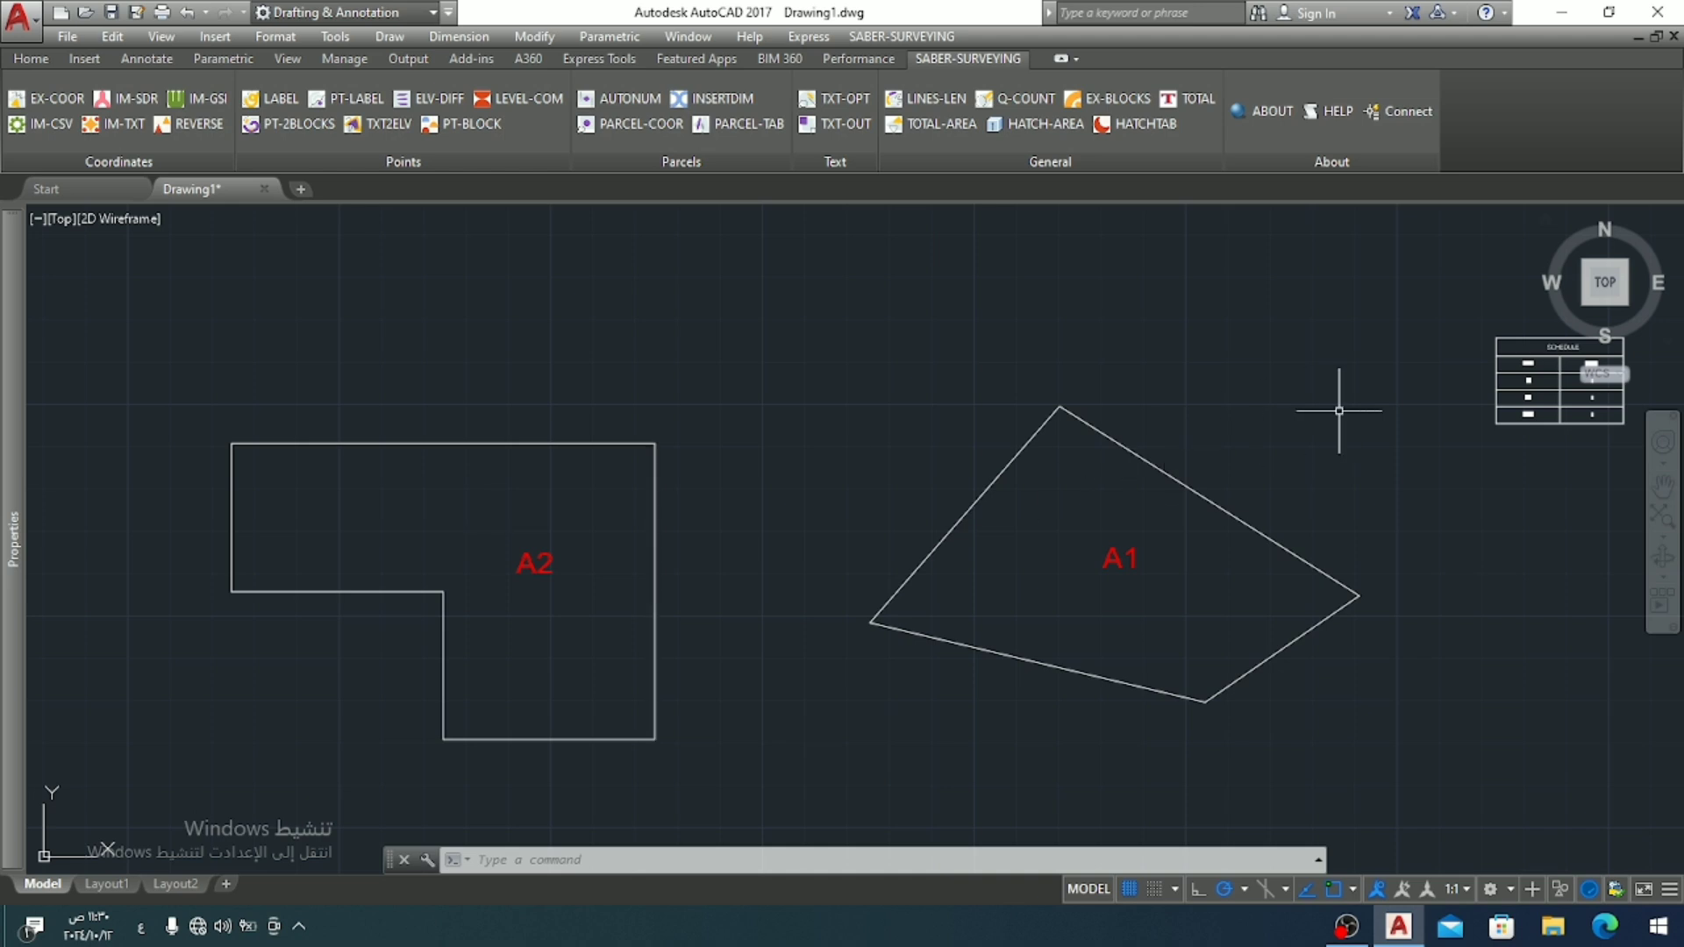
{"action": "scroll", "coordinate": [1430, 400], "scroll_direction": "up", "scroll_amount": 4}
{"action": "middle_click_drag", "start_coordinate": [1431, 400], "coordinate": [968, 548]}
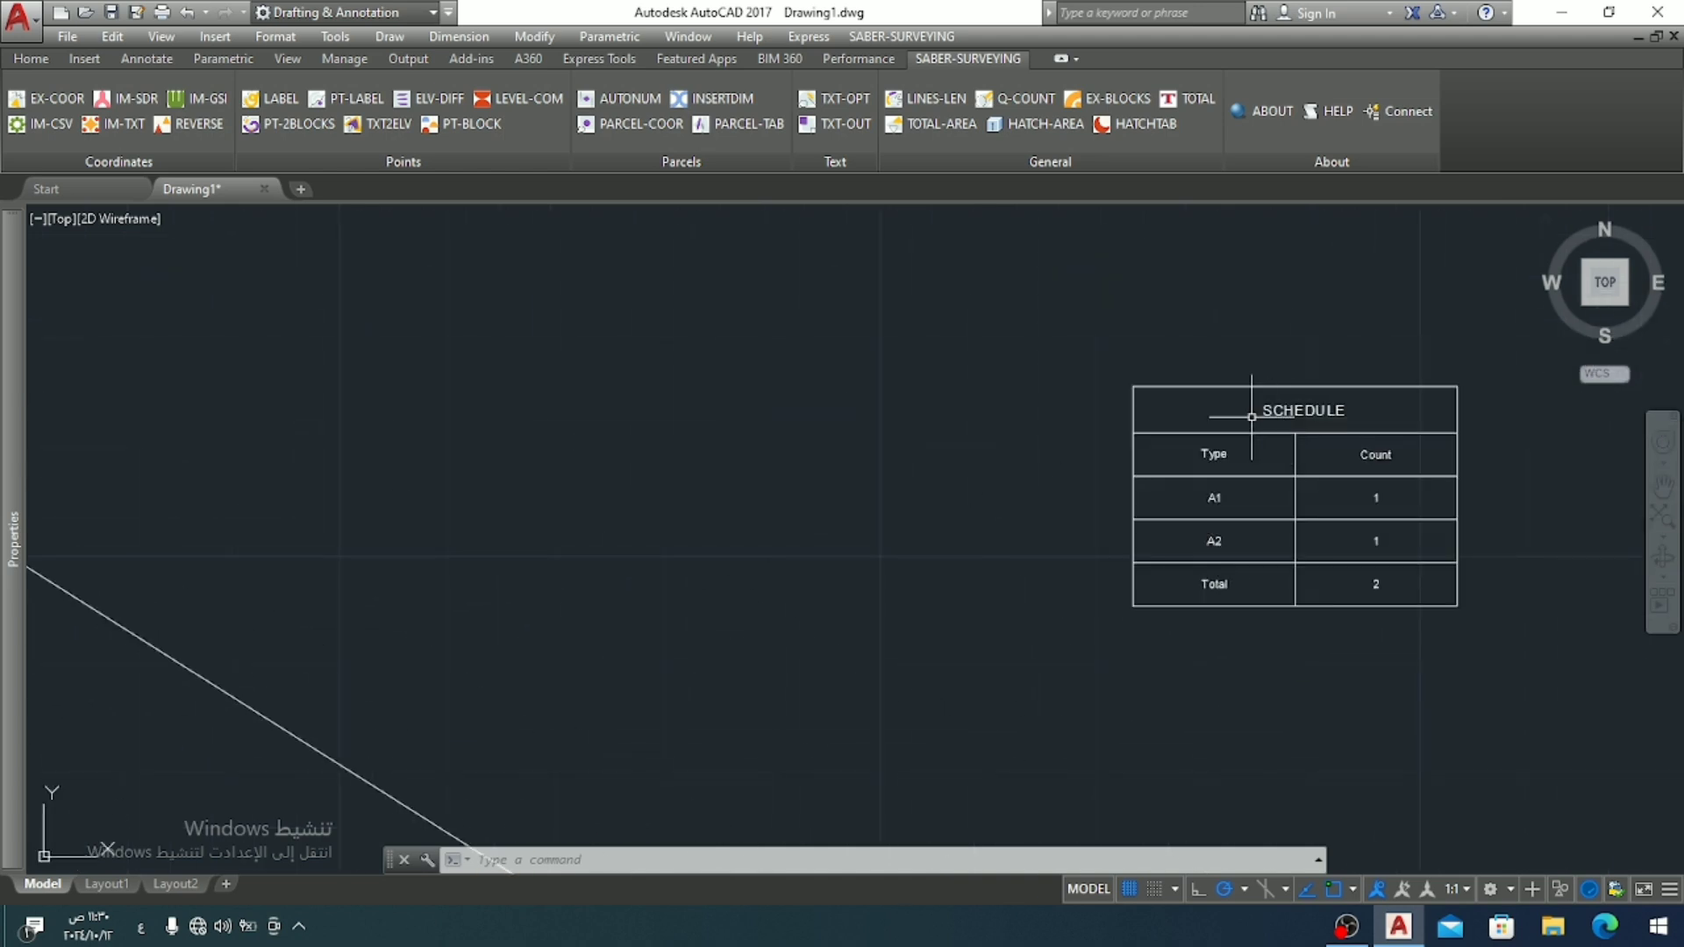
{"action": "left_click", "coordinate": [1231, 393]}
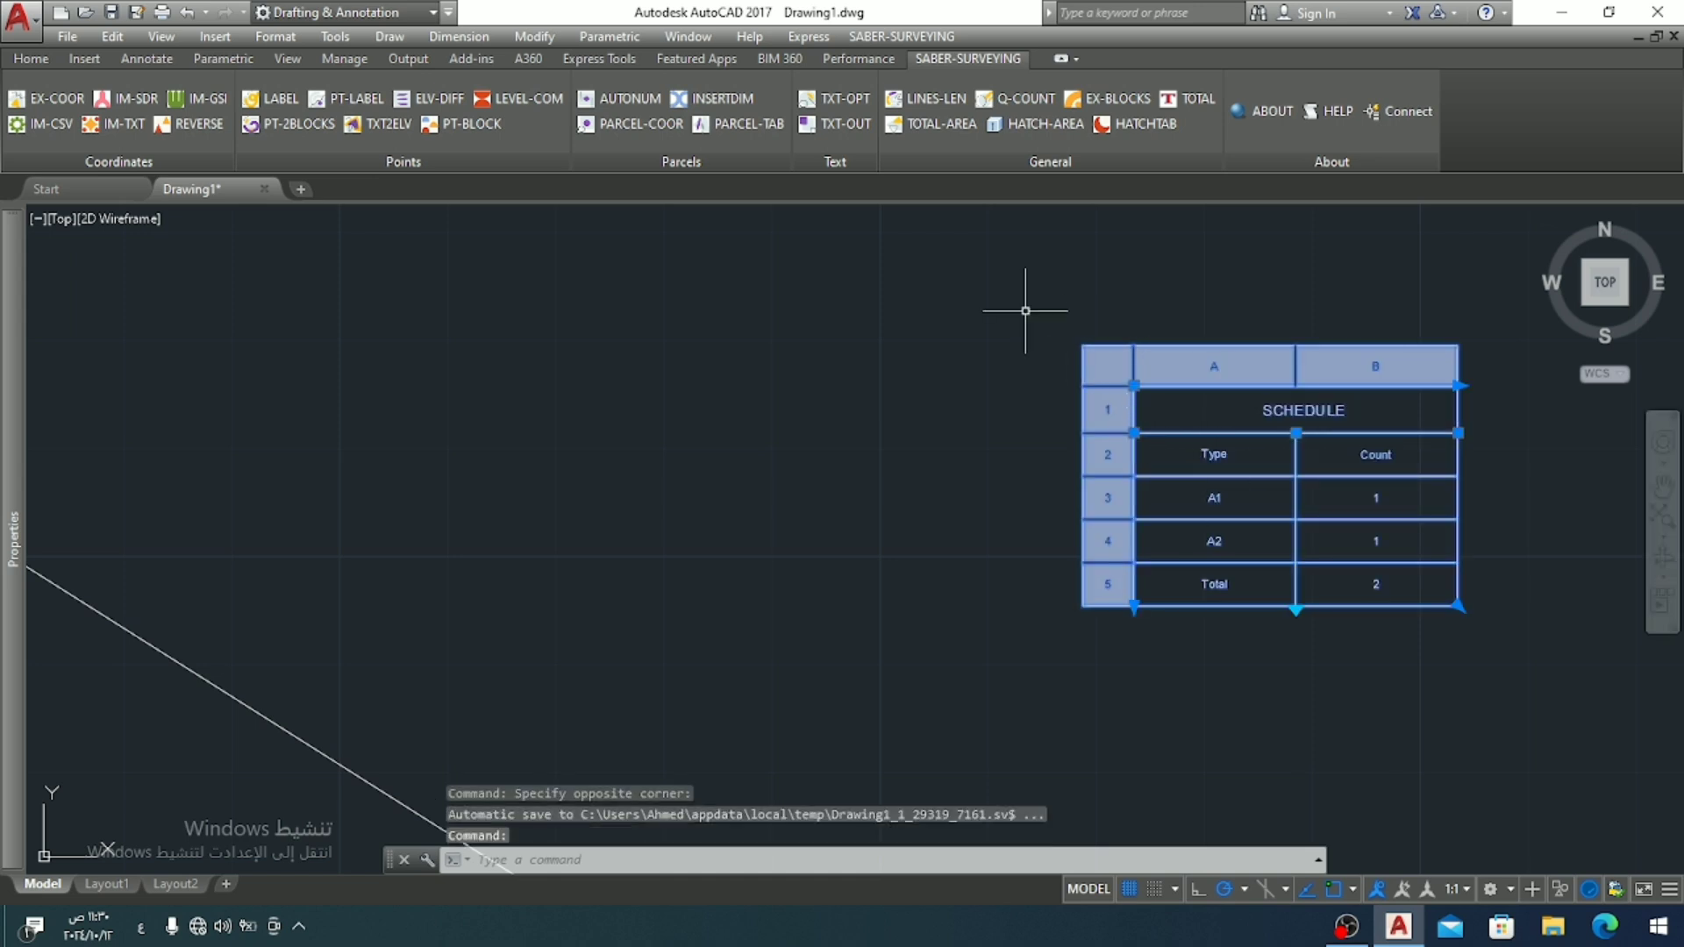
{"action": "key", "text": "Delete"}
{"action": "mouse_move", "coordinate": [105, 589]}
{"action": "middle_mouse_down"}
{"action": "mouse_move", "coordinate": [1117, 320]}
{"action": "mouse_move", "coordinate": [1004, 463]}
{"action": "middle_mouse_up"}
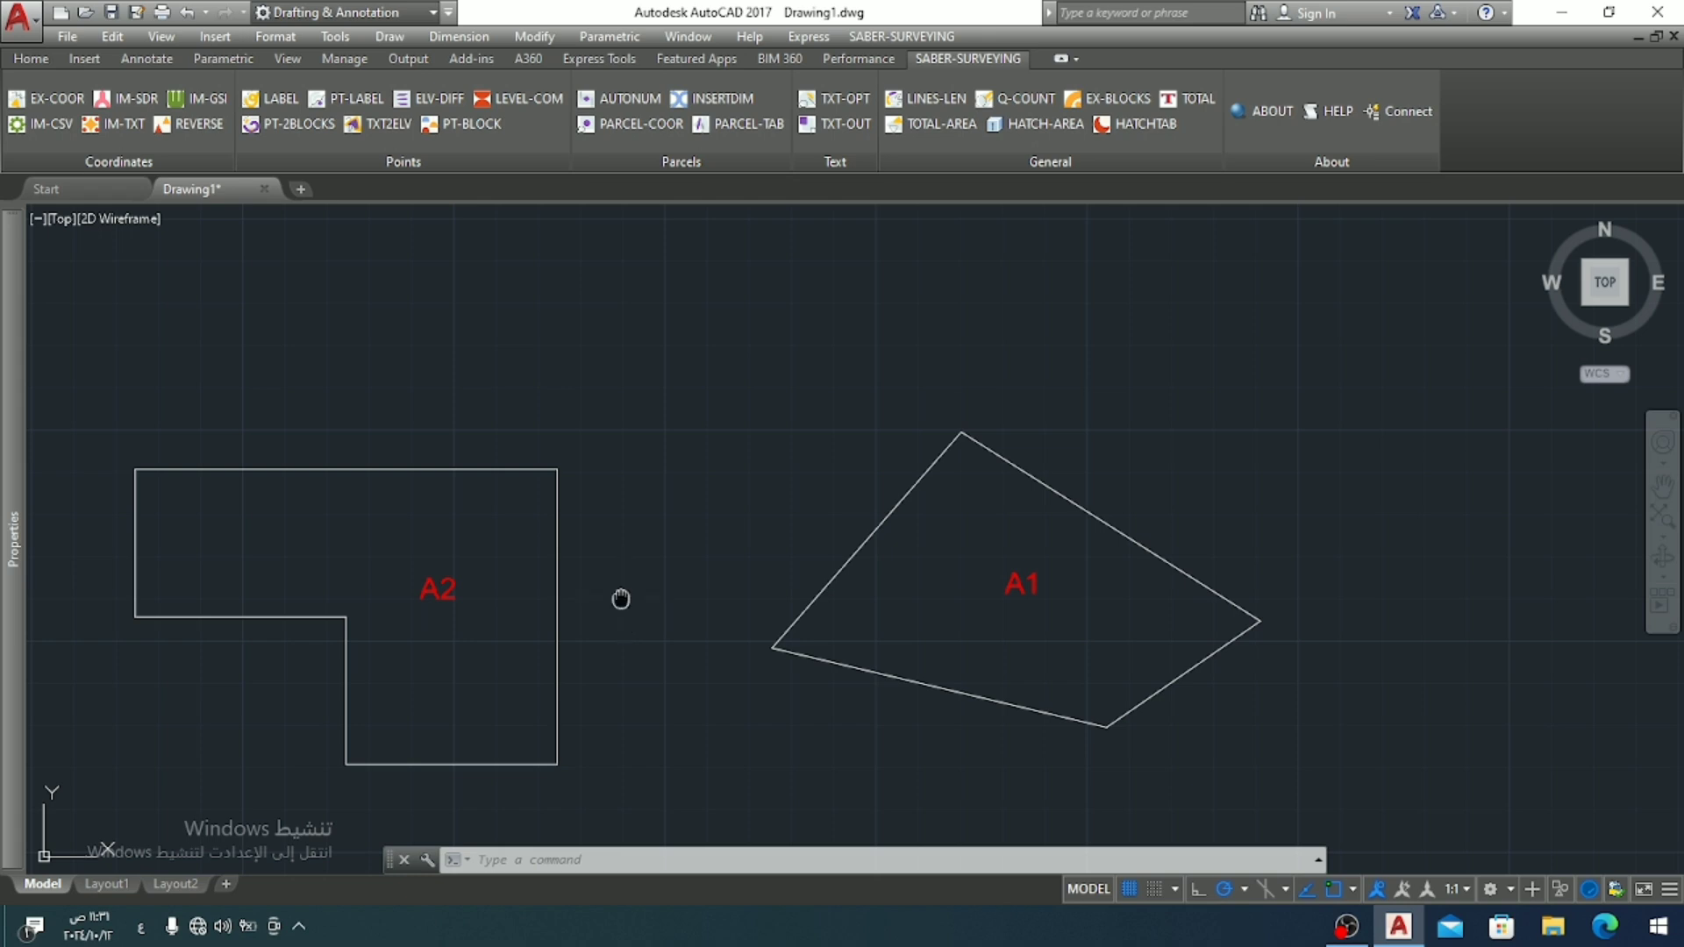
Step: Crossing-select A2's edge lines and its A2 label, leaving A1 unselected
{"action": "middle_click_drag", "start_coordinate": [620, 594], "coordinate": [674, 550]}
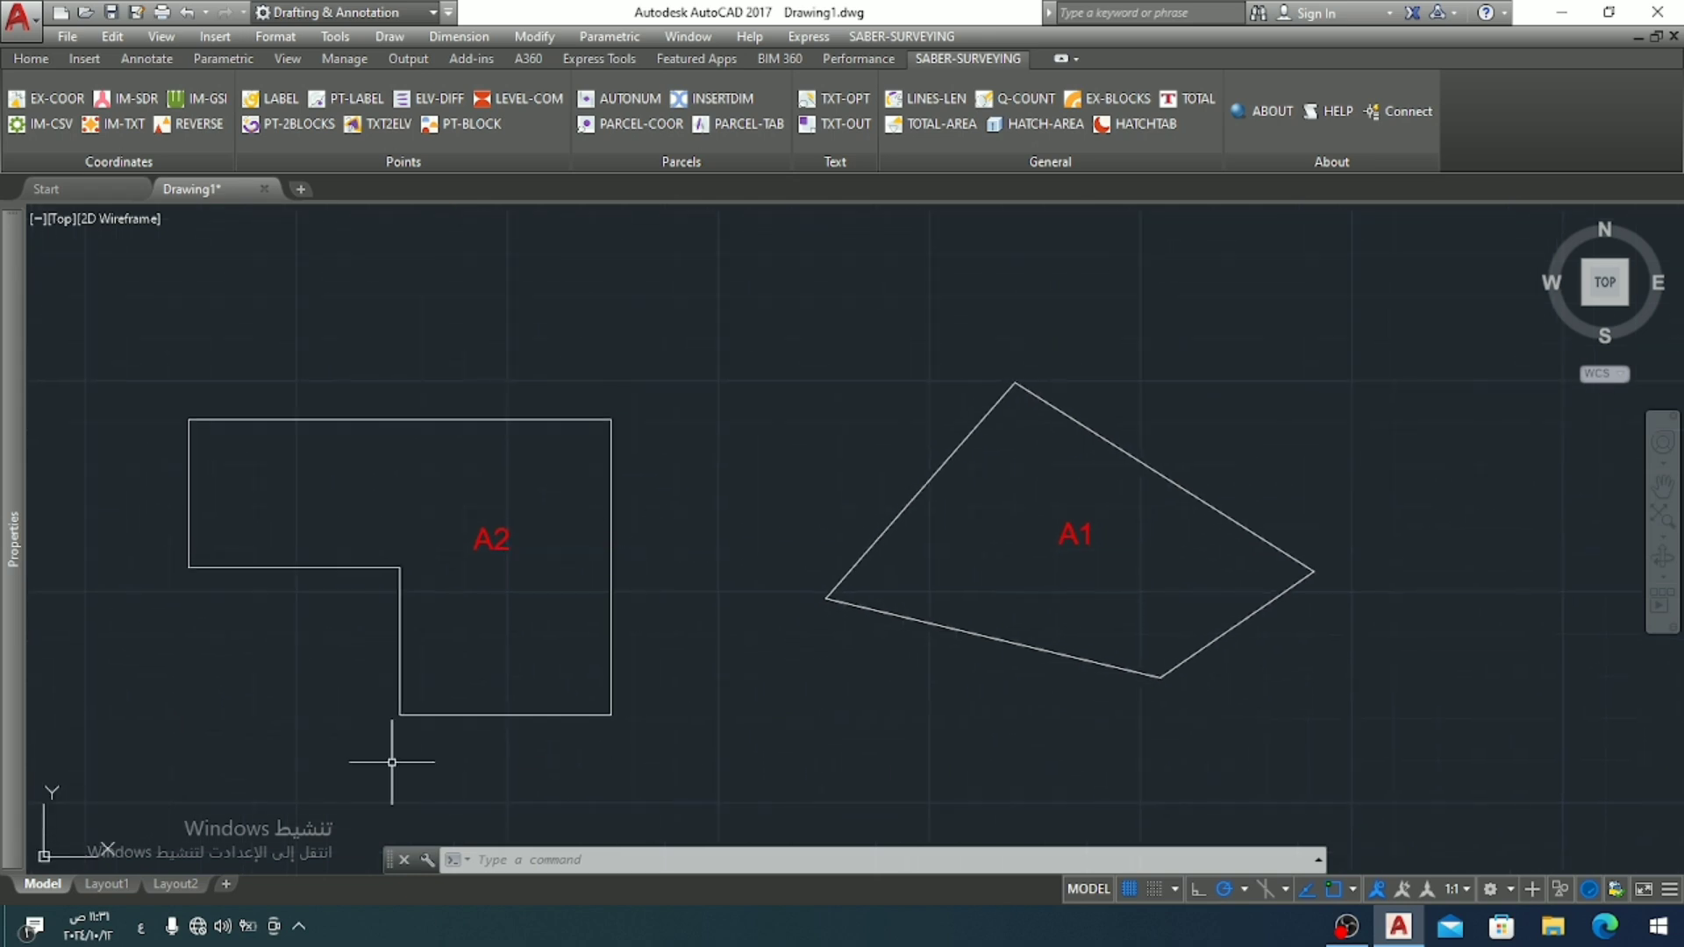
{"action": "scroll", "coordinate": [330, 556], "scroll_direction": "up", "scroll_amount": 2}
{"action": "scroll", "coordinate": [330, 556], "scroll_direction": "down", "scroll_amount": 2}
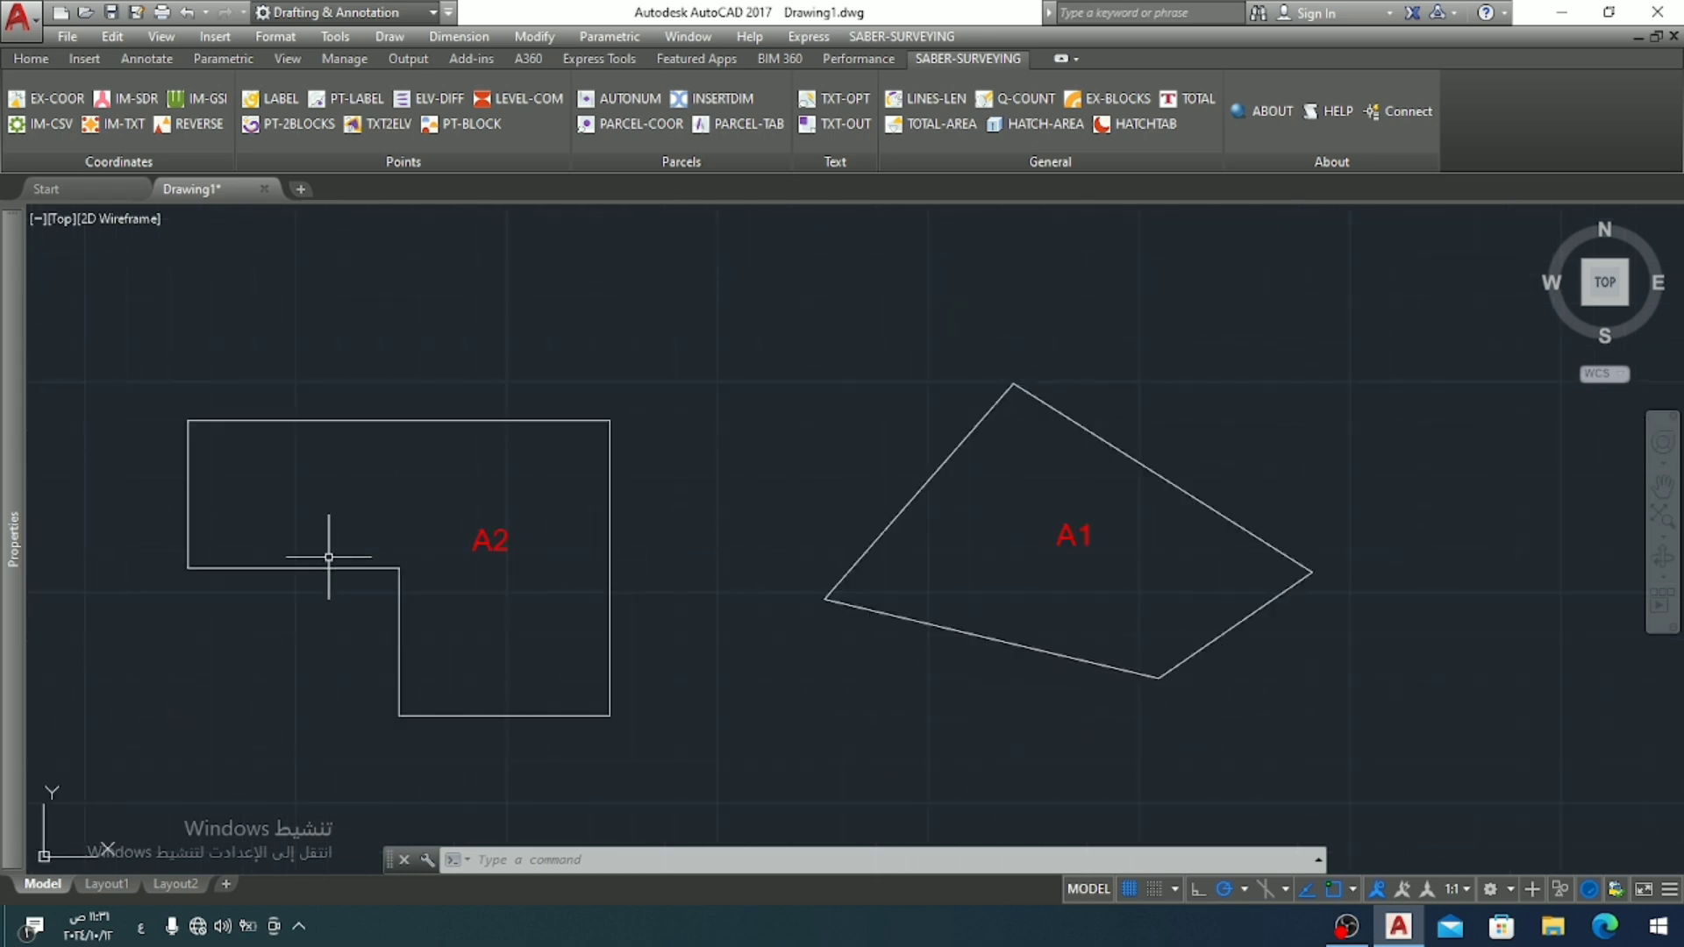
{"action": "left_click", "coordinate": [281, 569]}
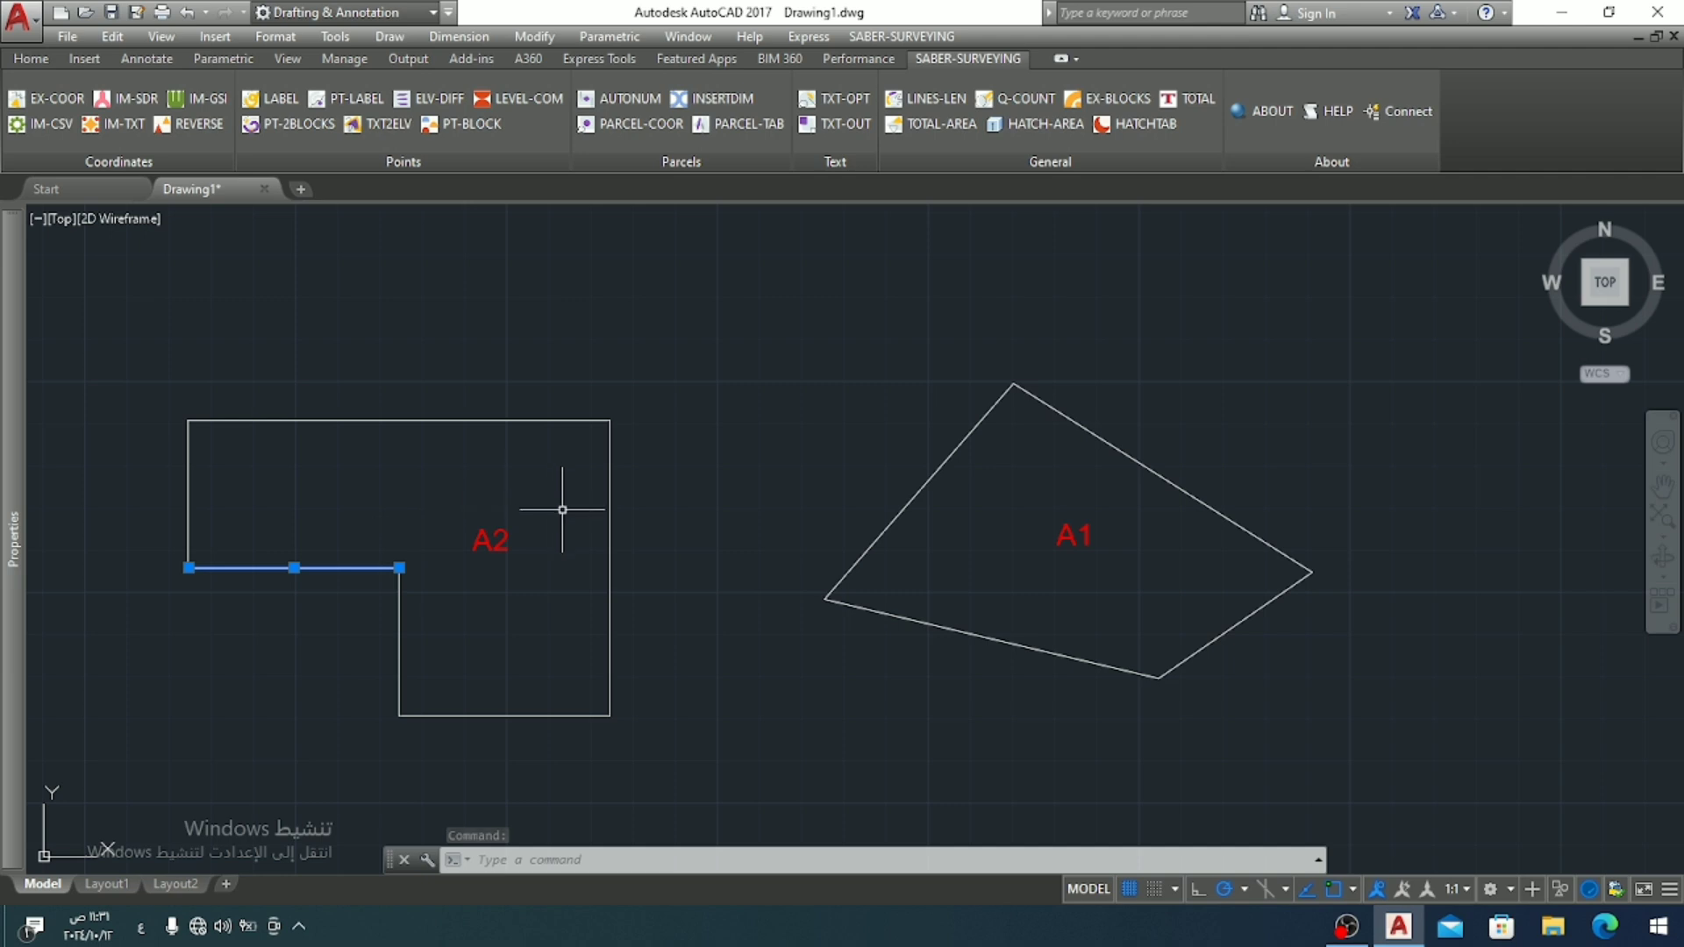
{"action": "left_click", "coordinate": [611, 491]}
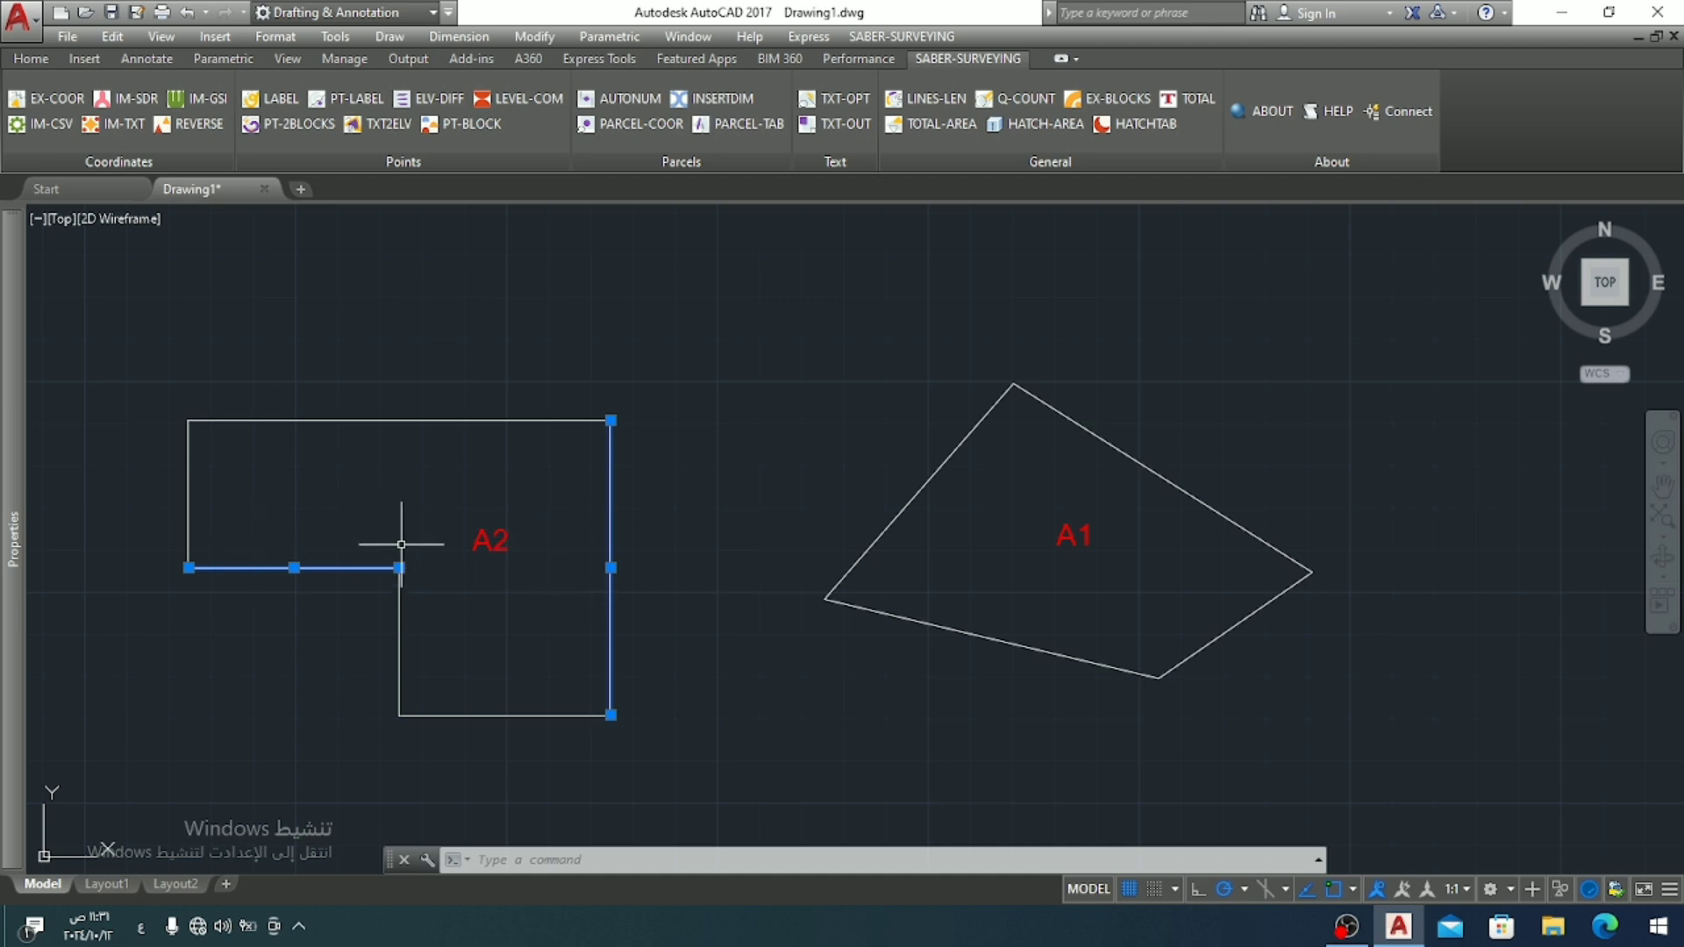
{"action": "key", "text": "Escape"}
{"action": "key", "text": "Escape"}
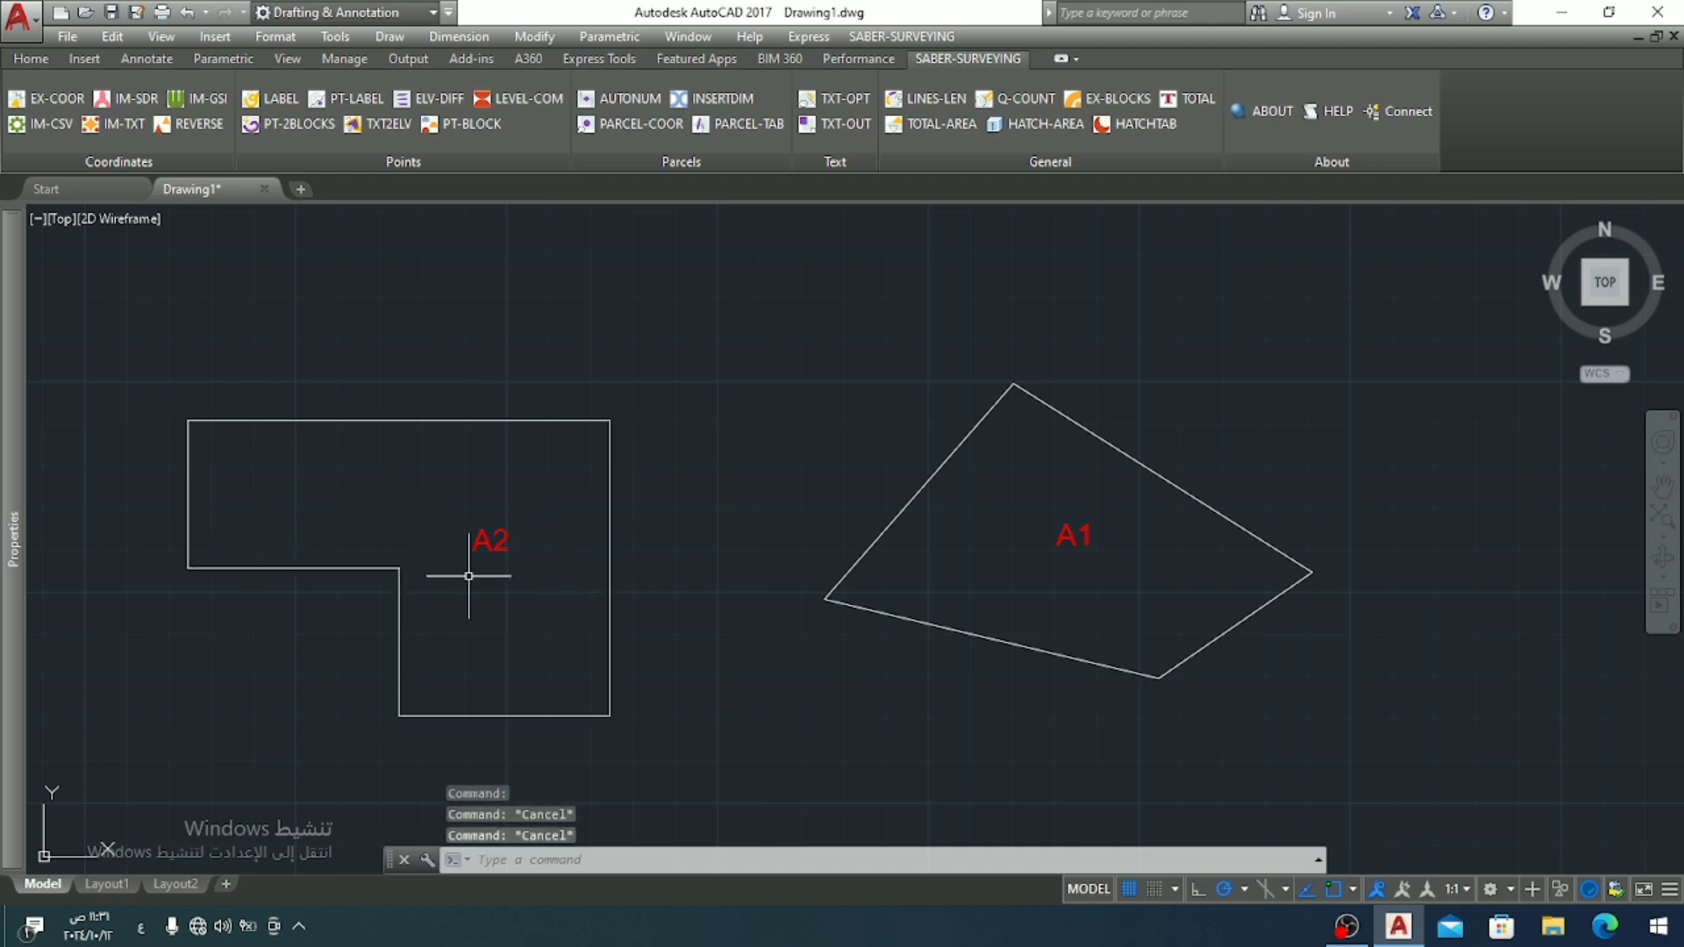
{"action": "left_click", "coordinate": [664, 376]}
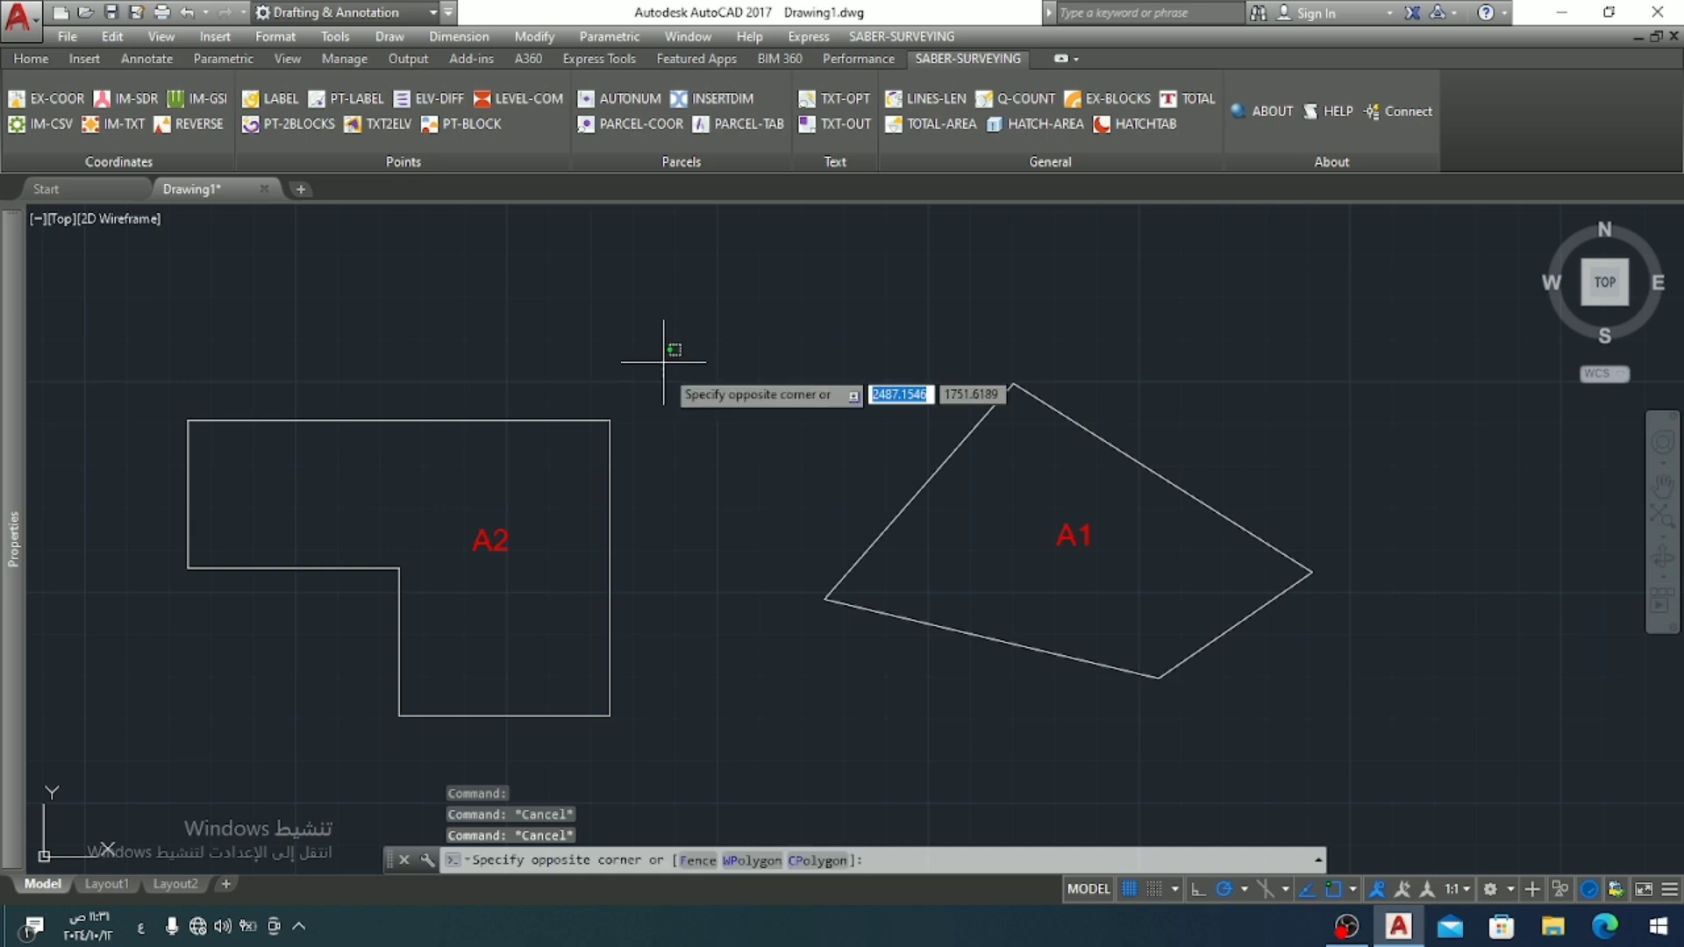
{"action": "left_click", "coordinate": [96, 742]}
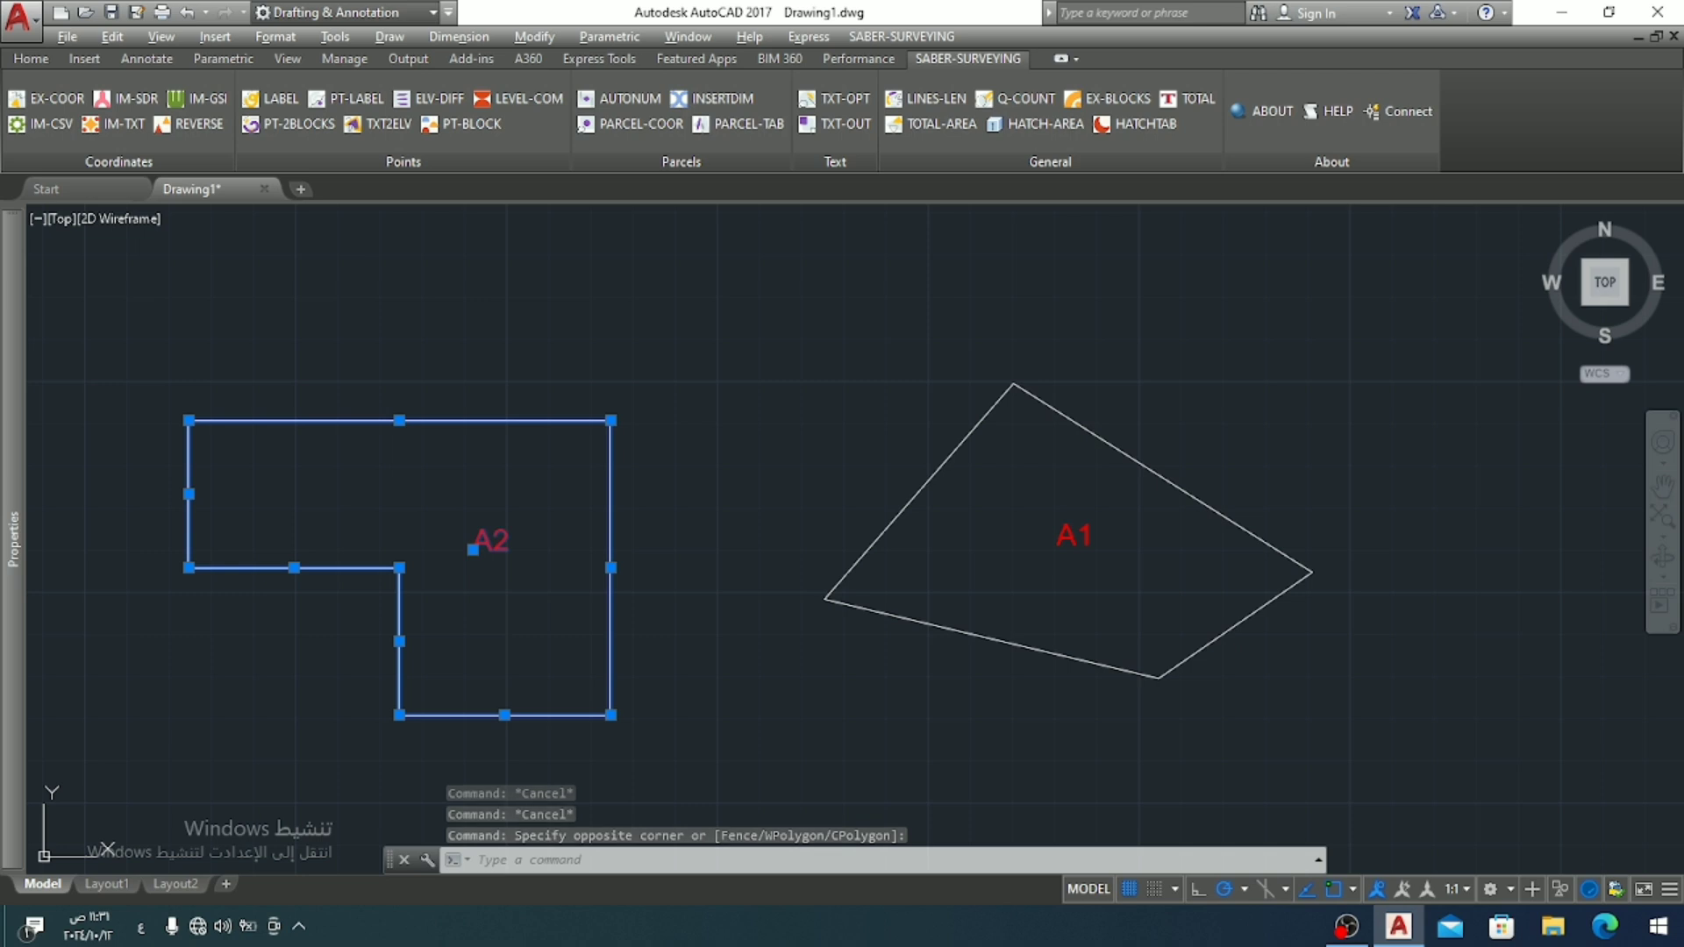
Step: Create a block named 'a' from A2's outline and label, then select it
{"action": "type", "text": "b"}
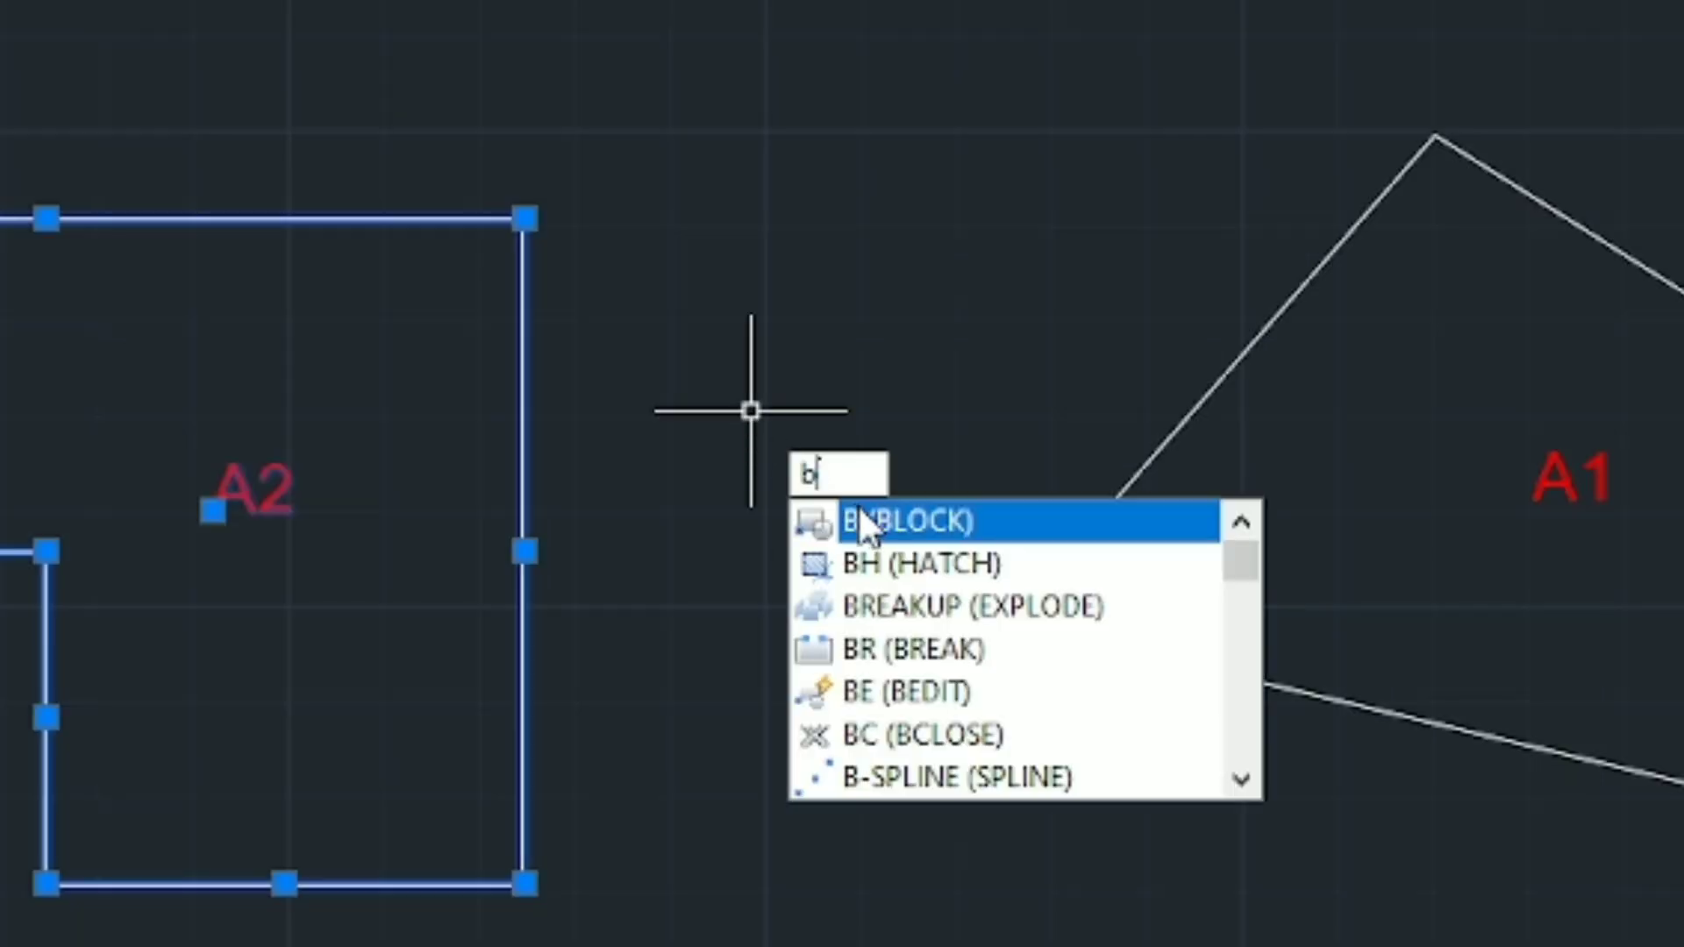
{"action": "left_click", "coordinate": [956, 529]}
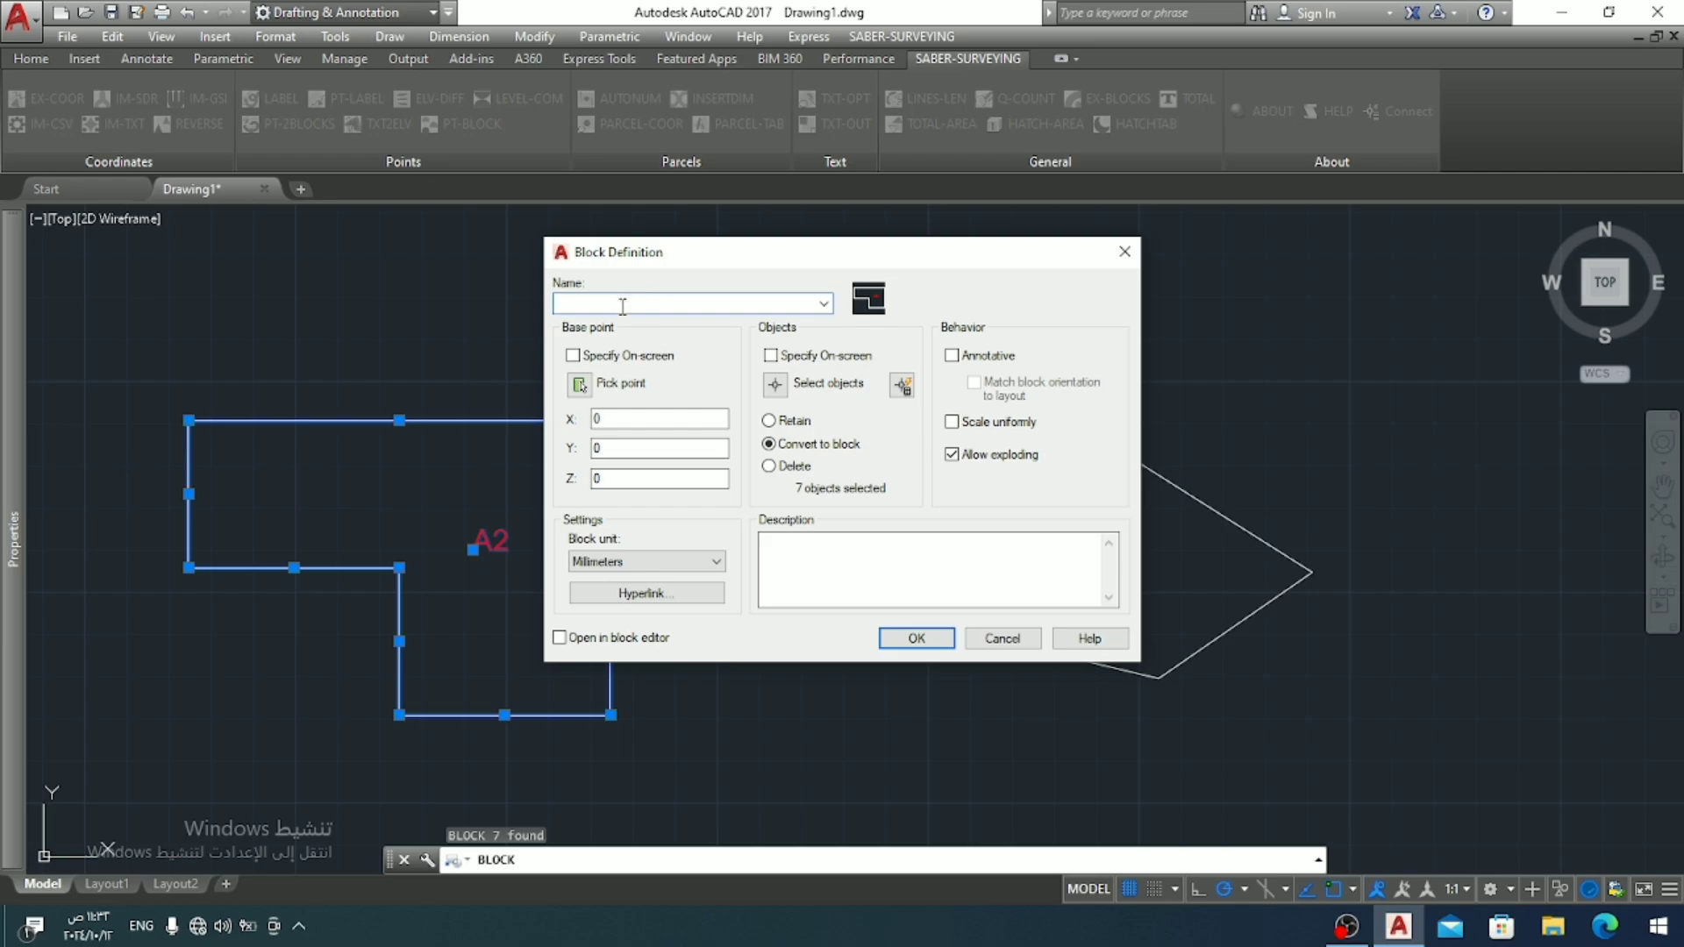
{"action": "type", "text": "a"}
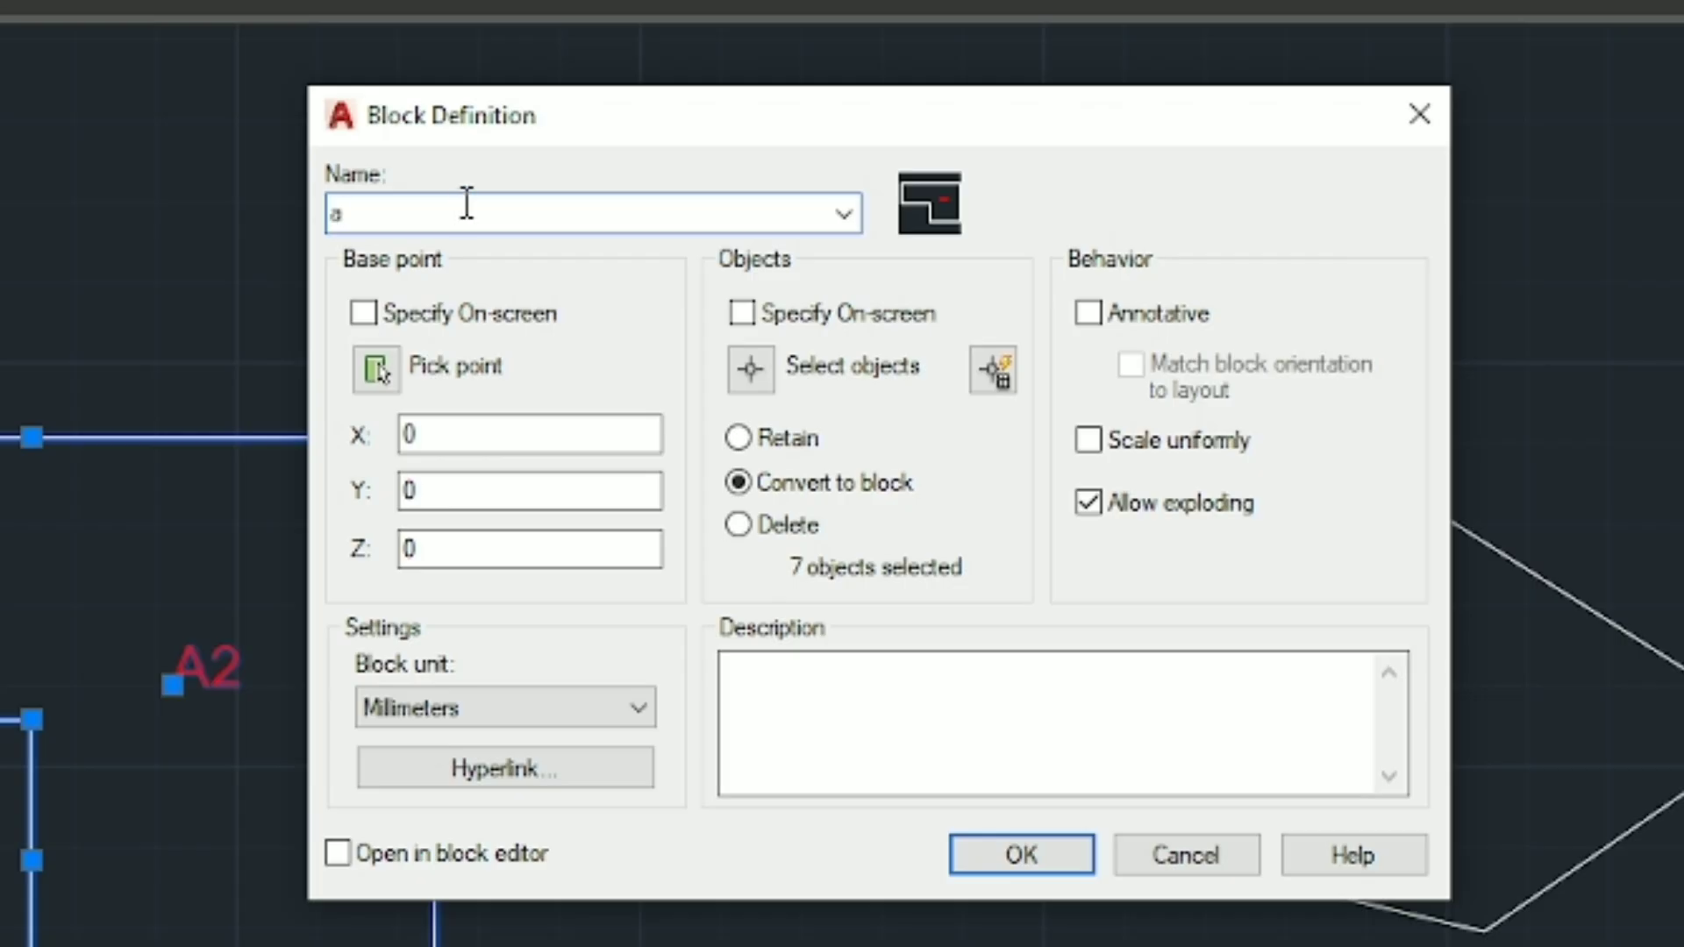
{"action": "left_click", "coordinate": [970, 849]}
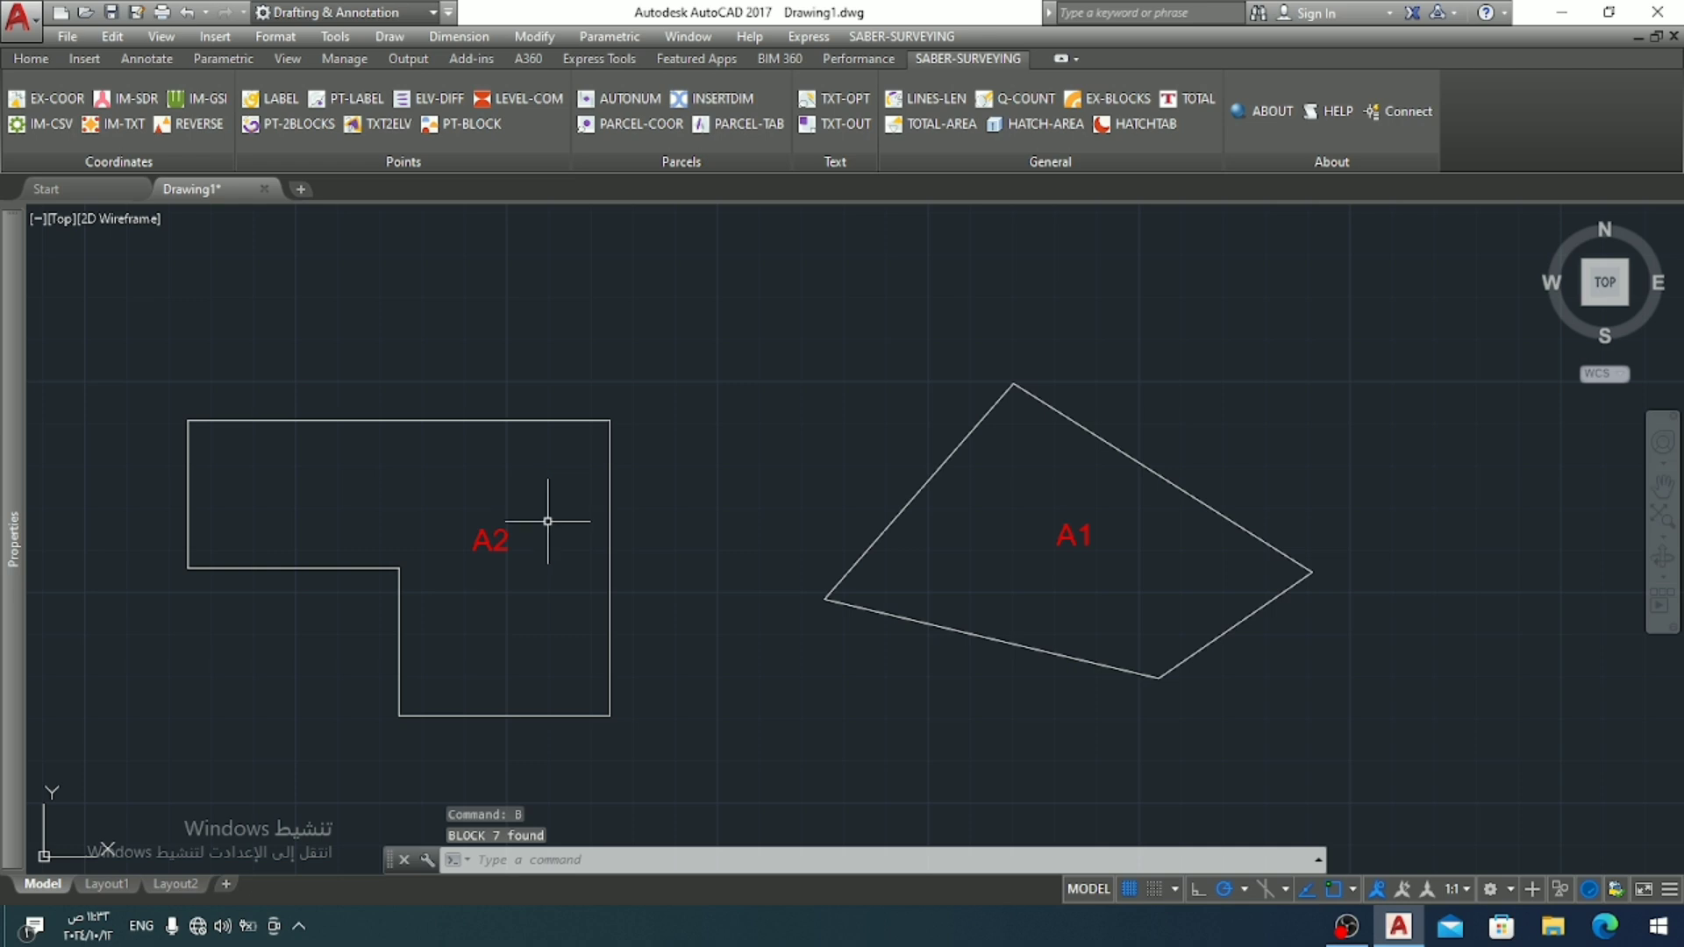
{"action": "middle_click_drag", "start_coordinate": [547, 521], "coordinate": [581, 478]}
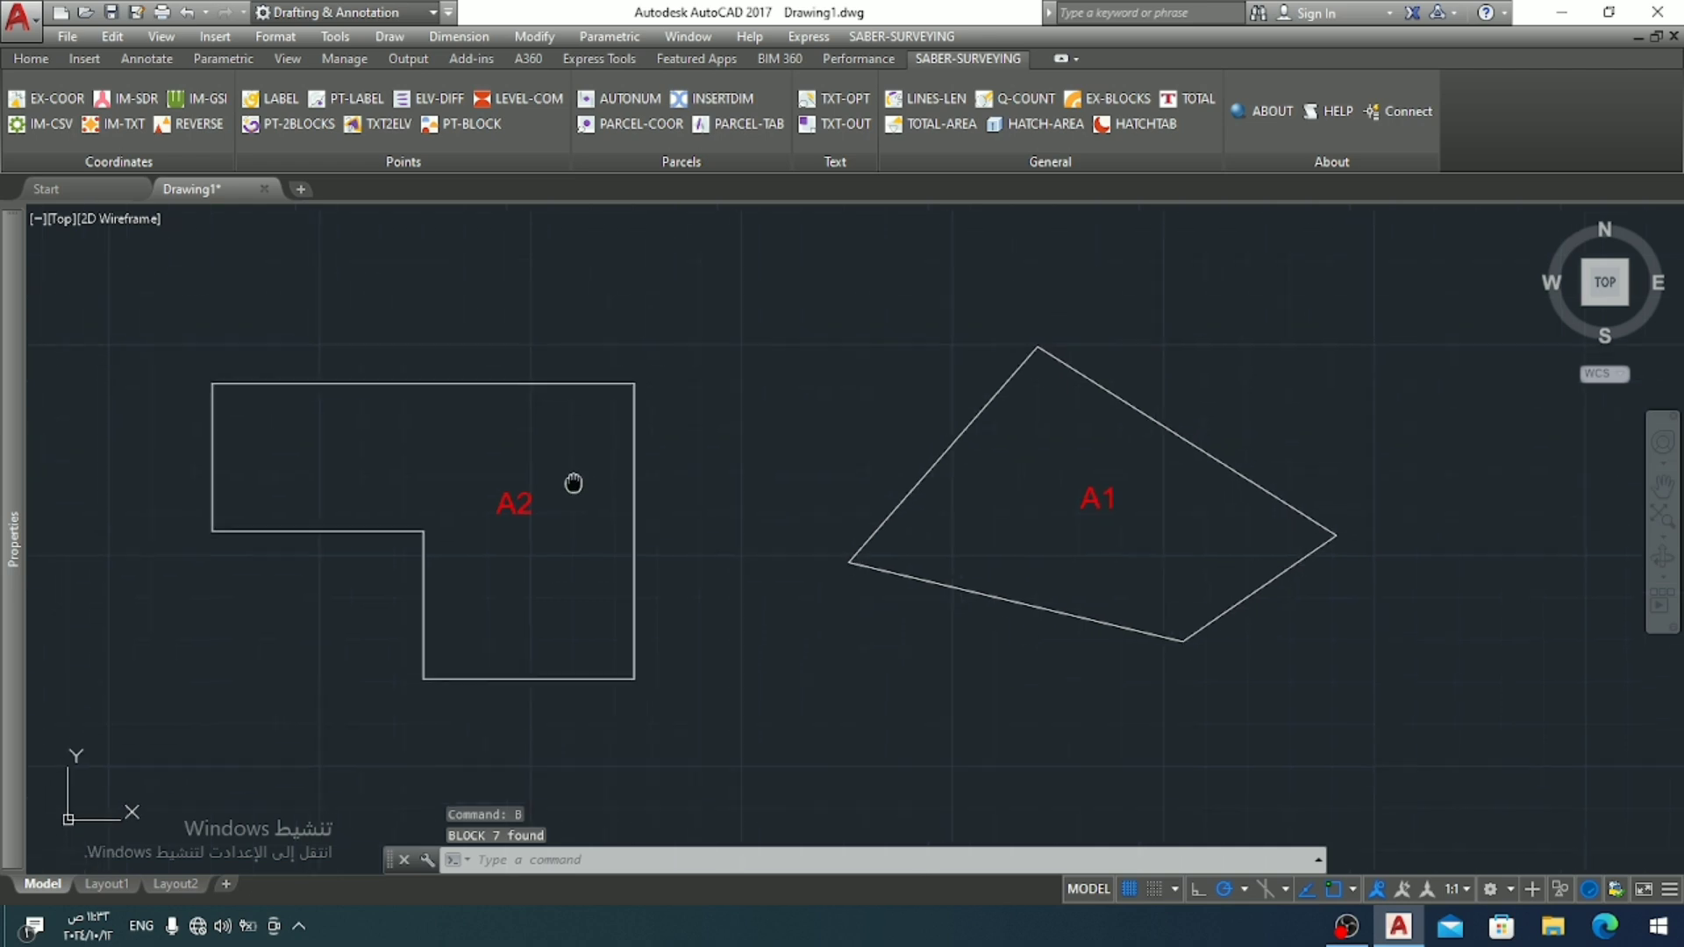
{"action": "left_click", "coordinate": [646, 442]}
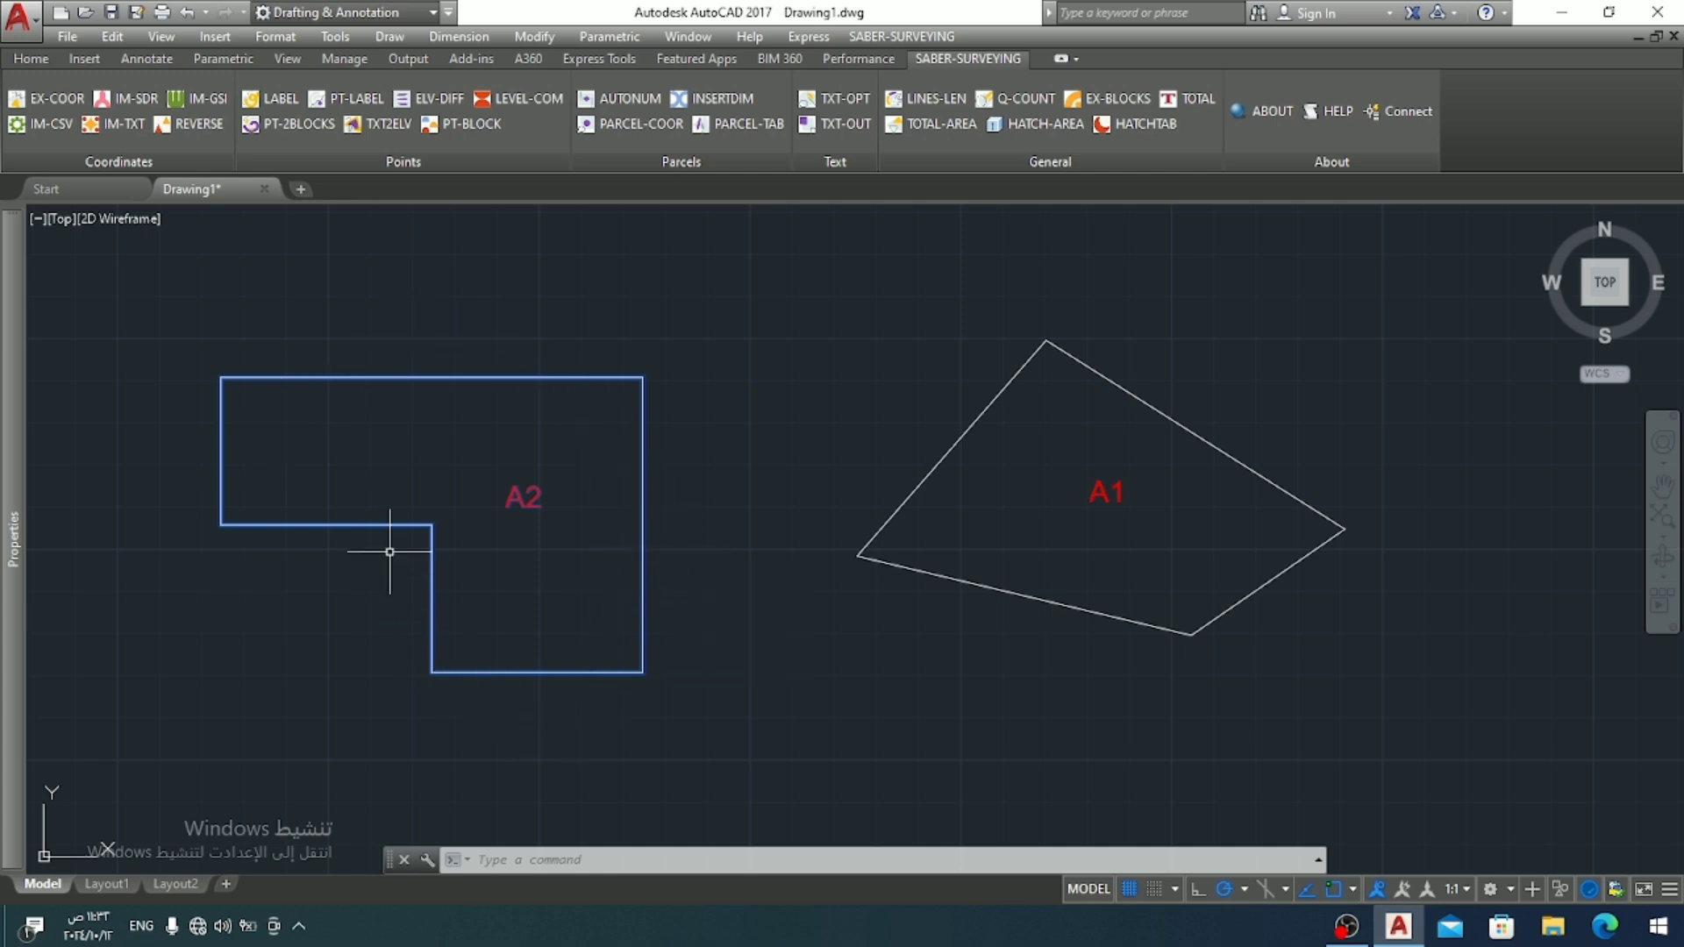
Step: Explode the A2 block with SA-EXPLODE01 and check its edges are separate lines
{"action": "left_click", "coordinate": [1099, 99]}
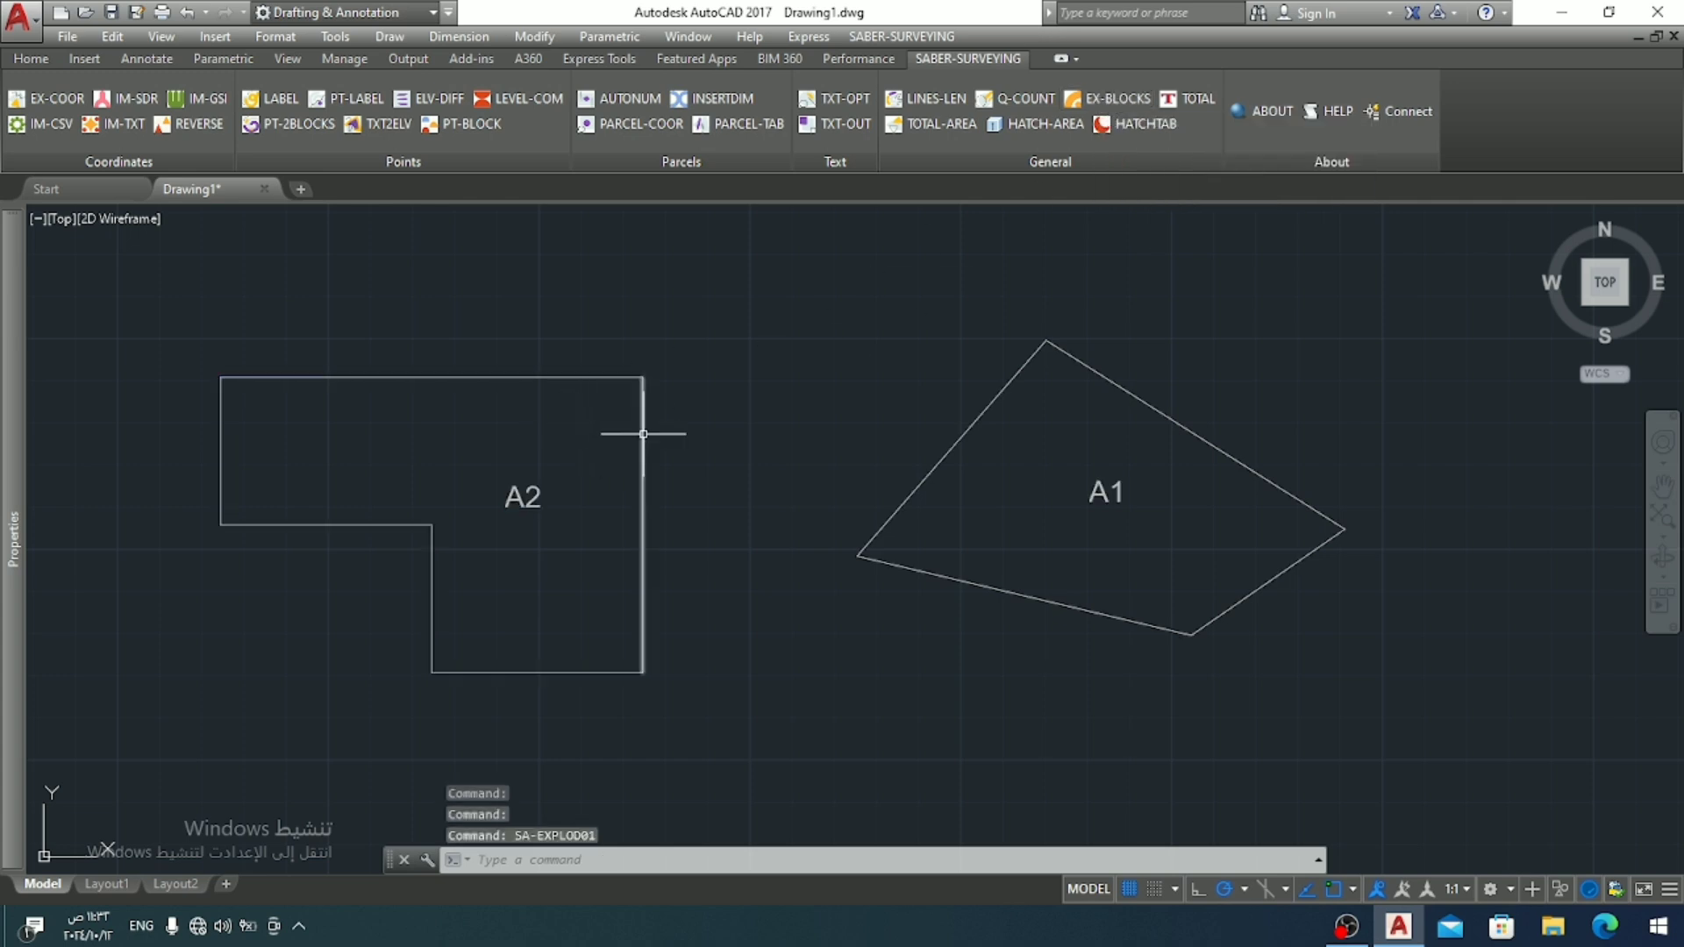
{"action": "left_click", "coordinate": [723, 330]}
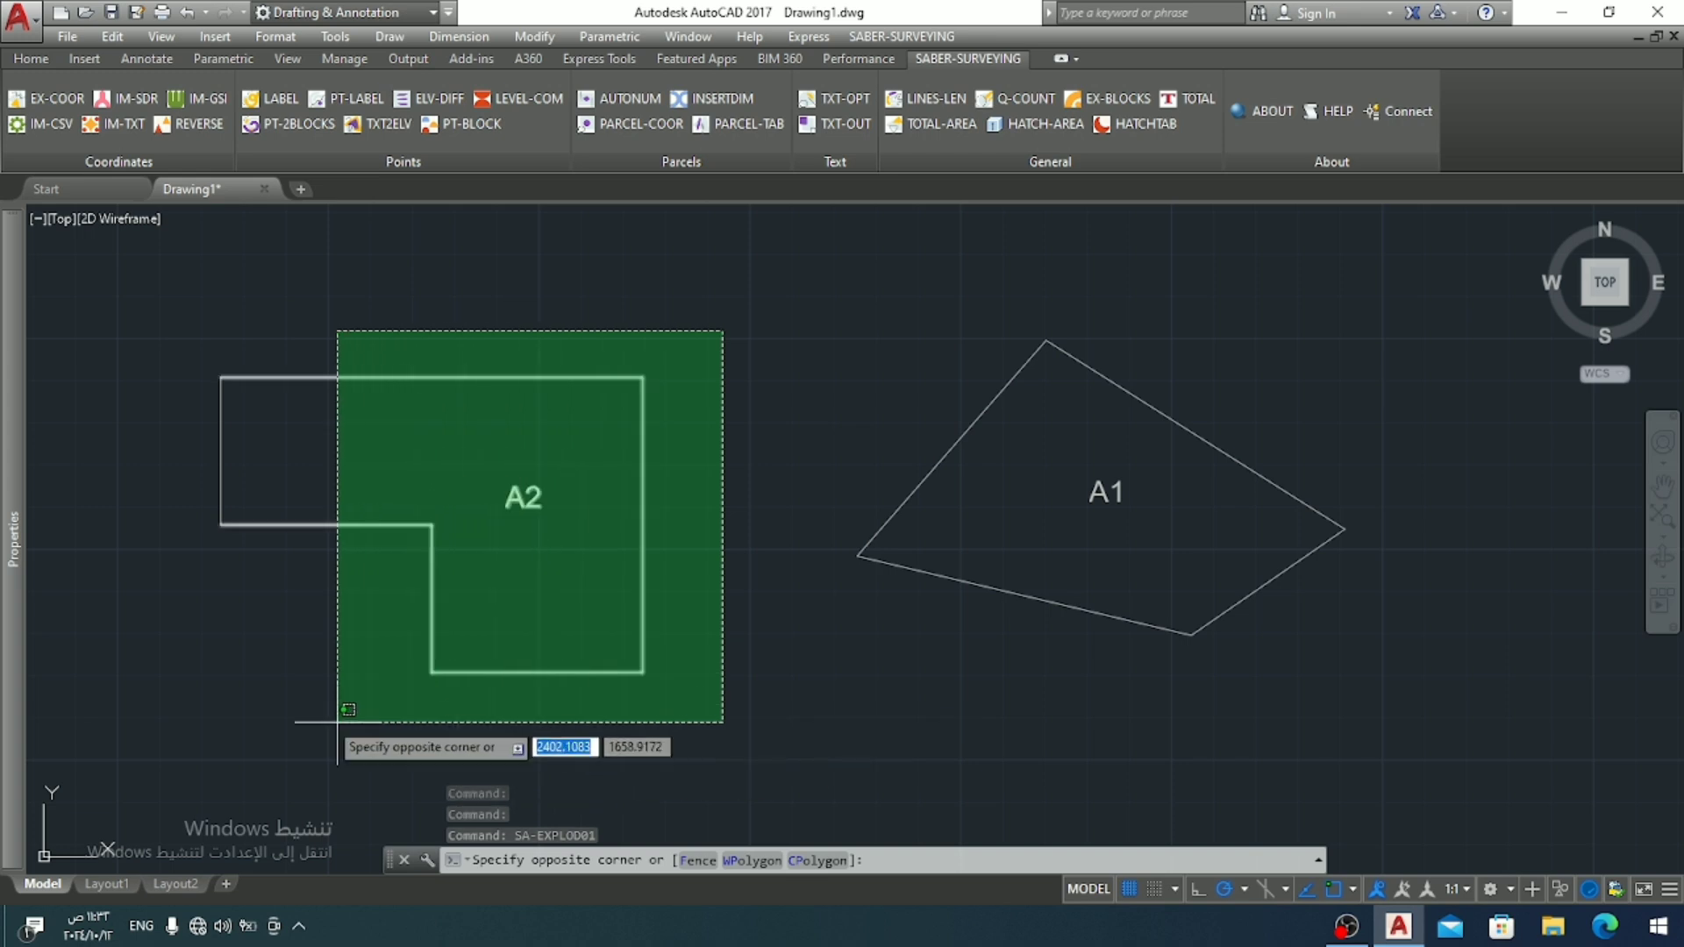
{"action": "left_click", "coordinate": [171, 687]}
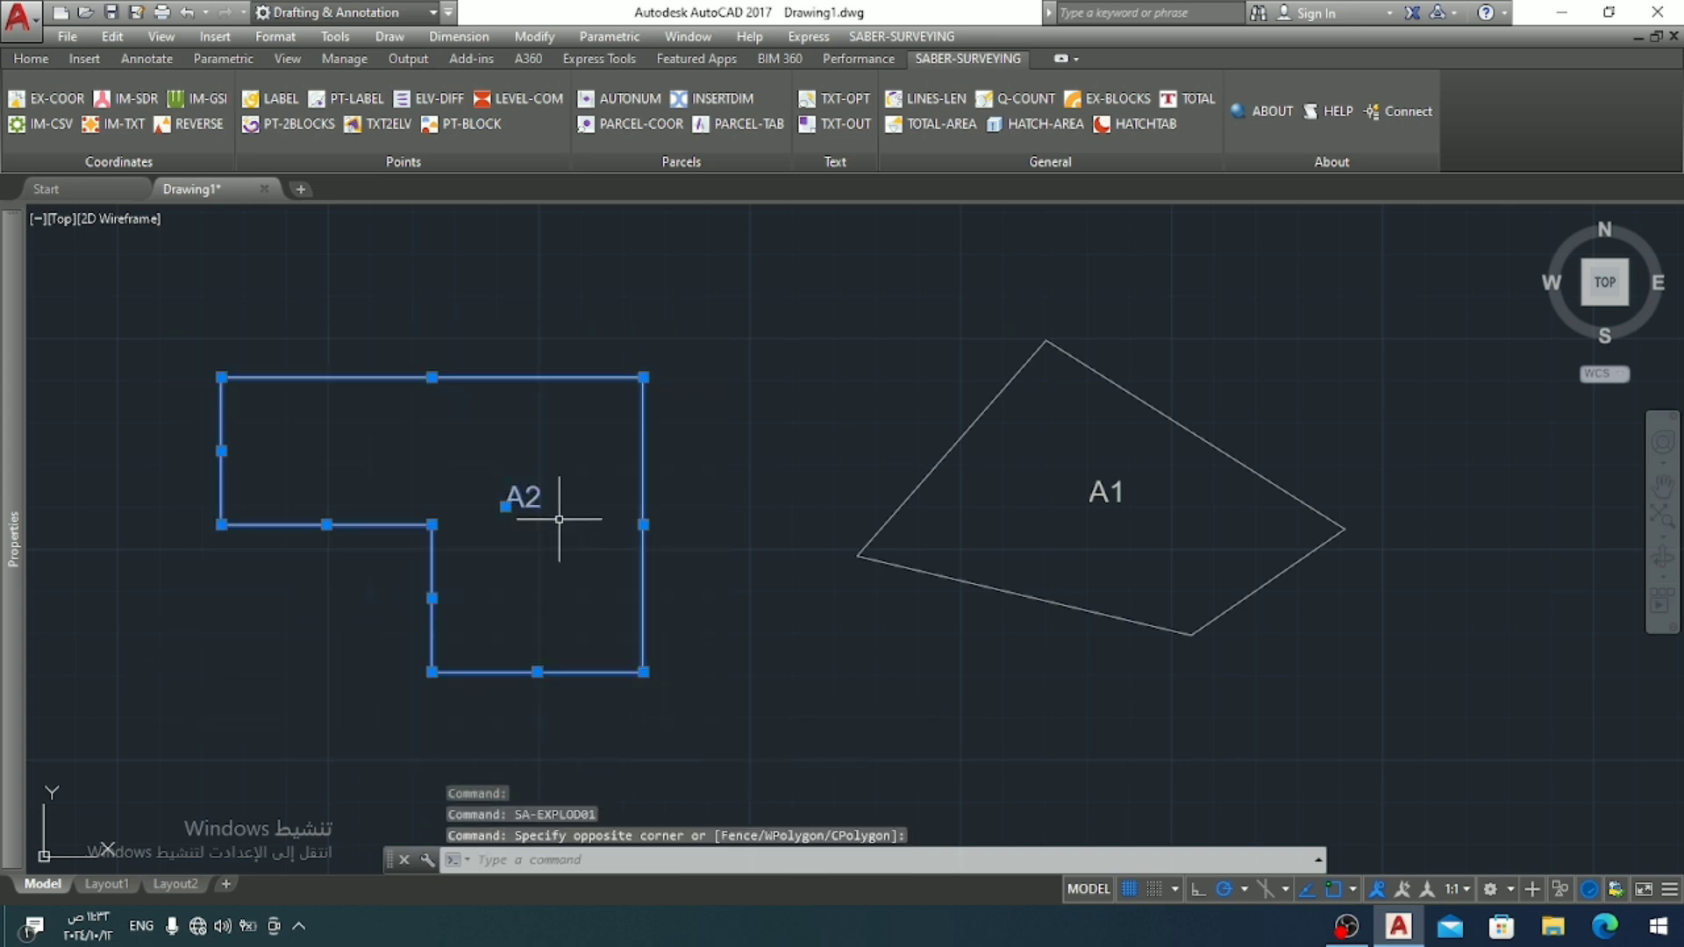
{"action": "key", "text": "Return"}
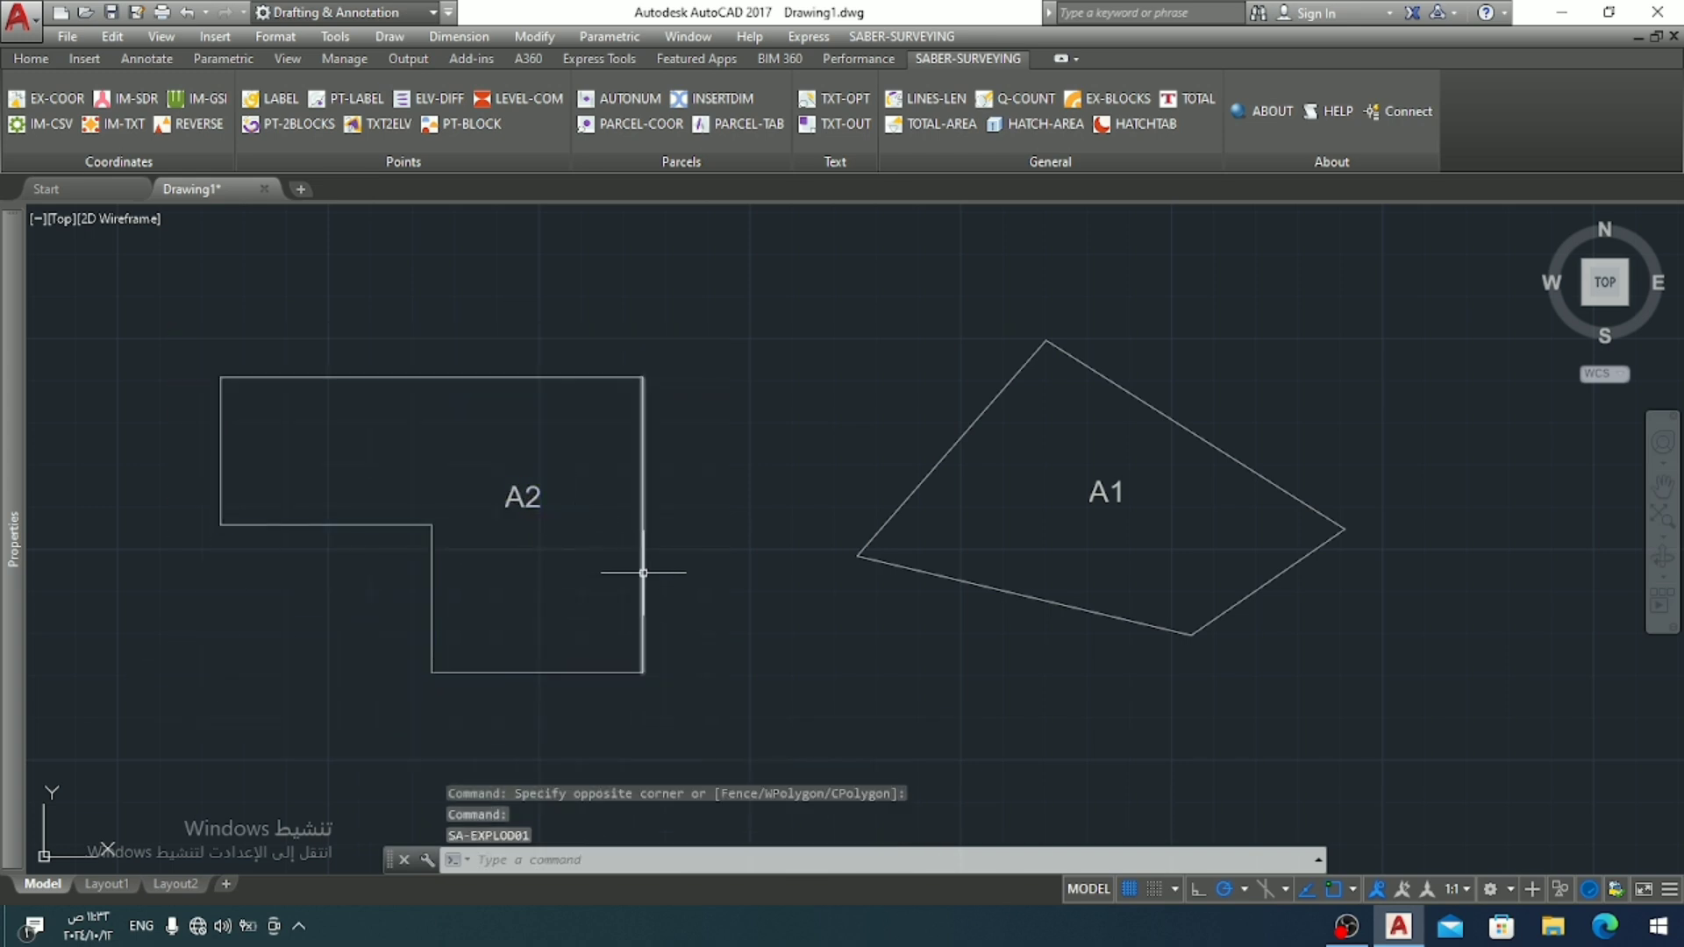
{"action": "left_click", "coordinate": [642, 572]}
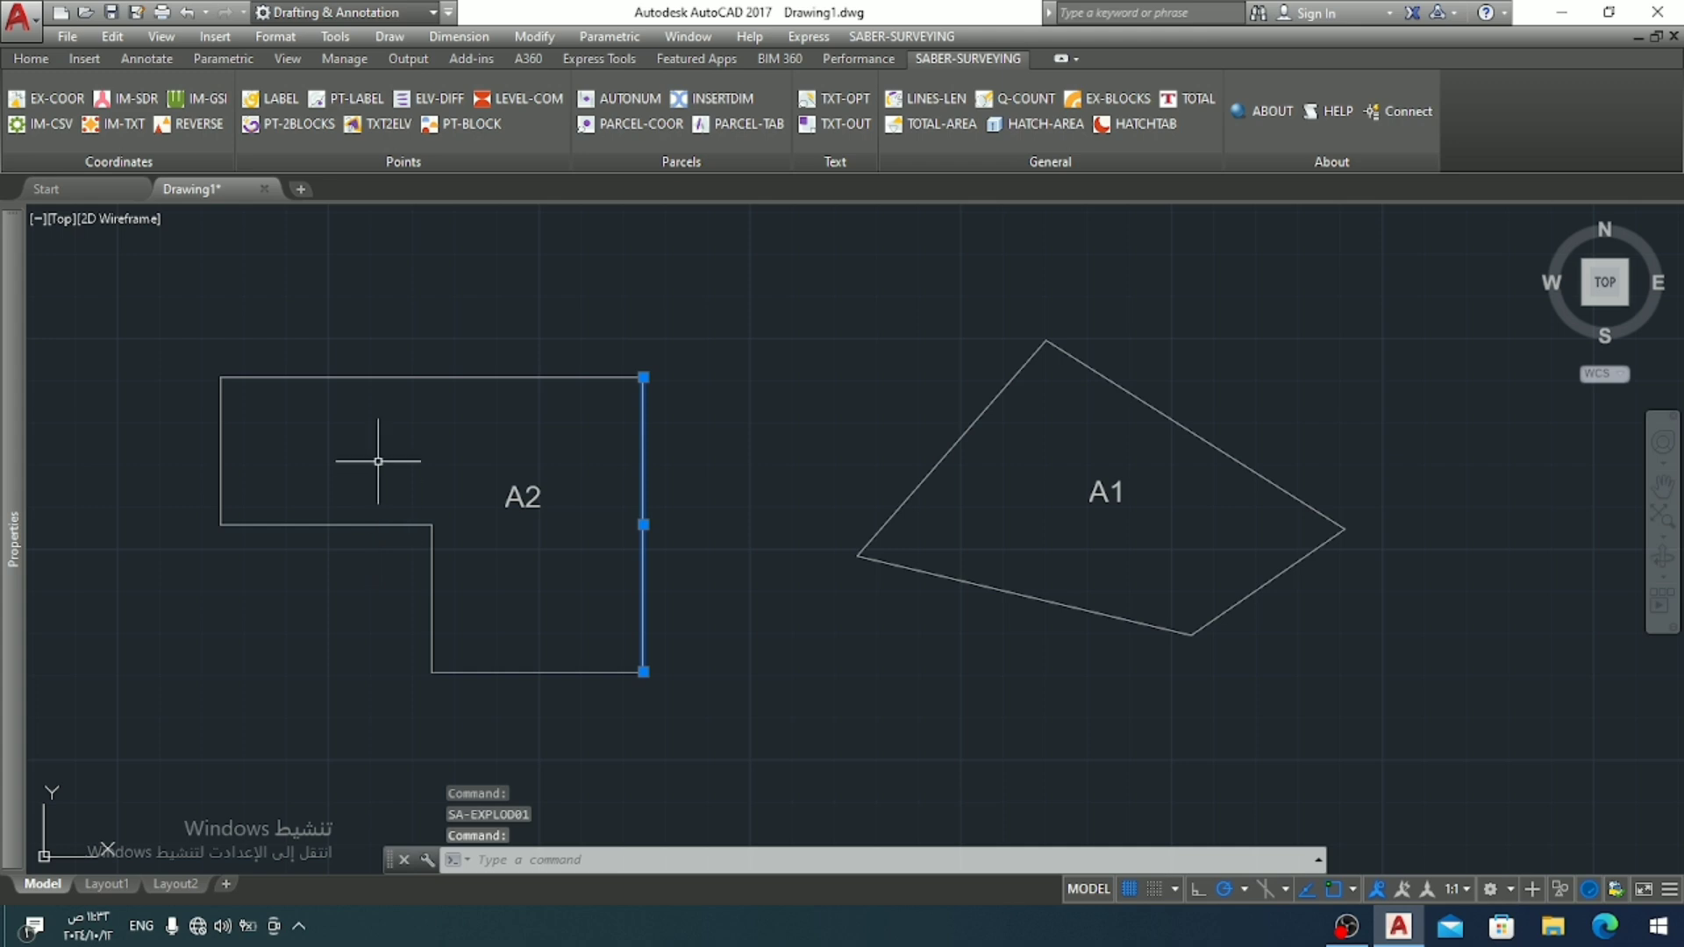
{"action": "left_click", "coordinate": [403, 371]}
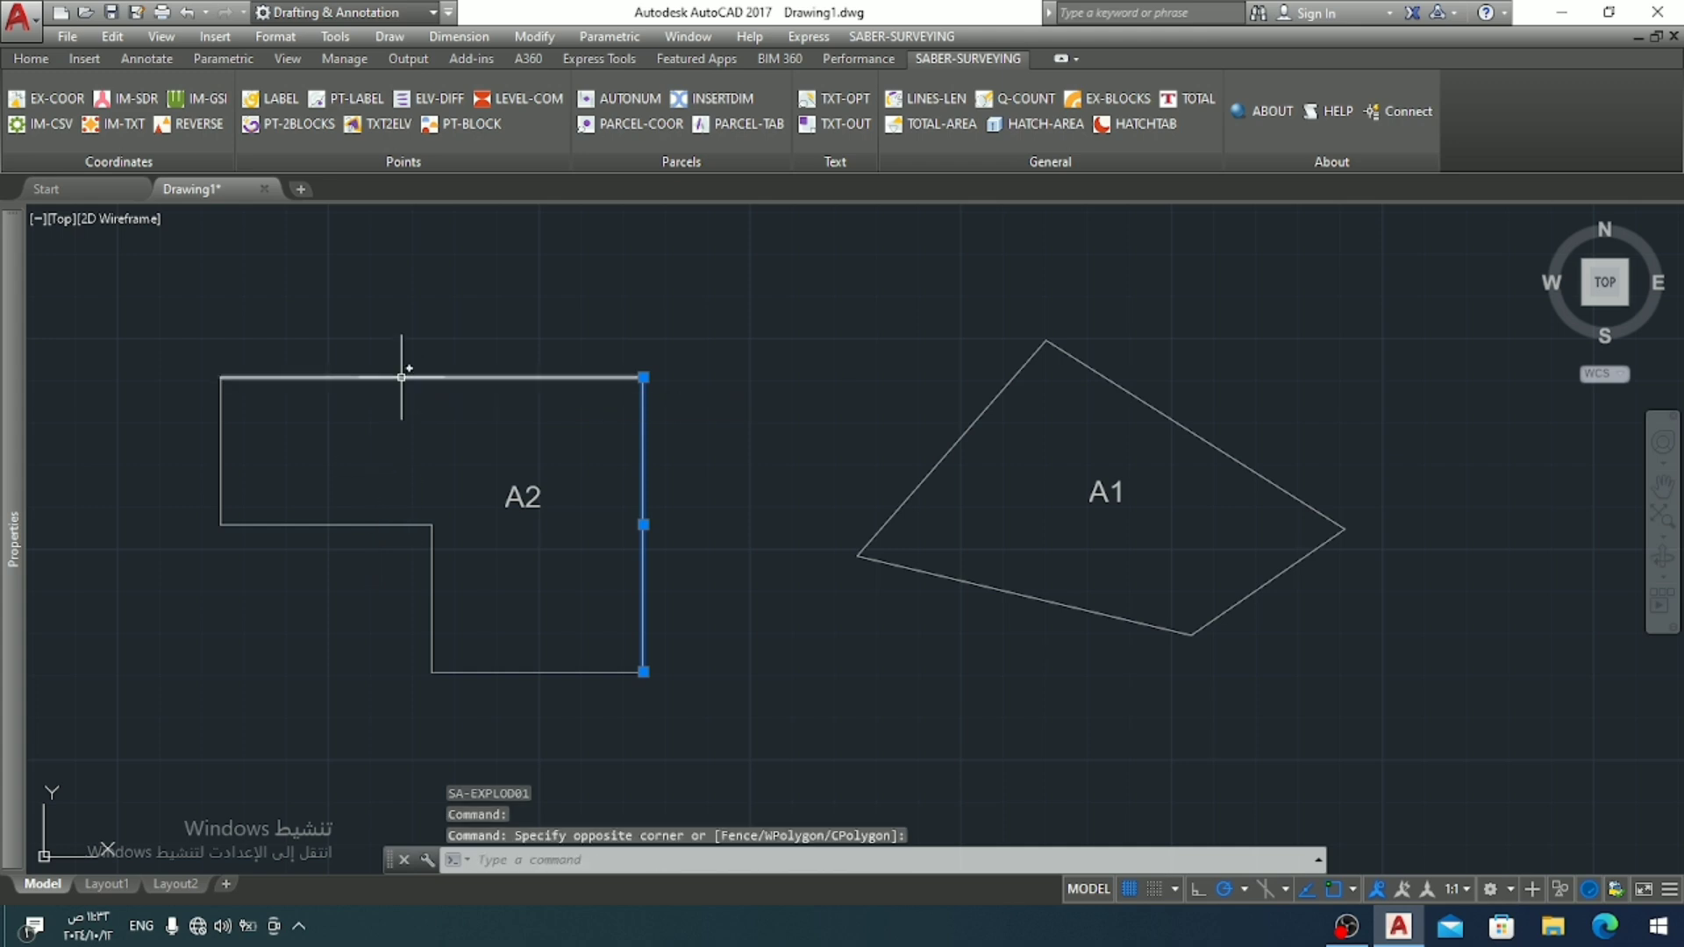
{"action": "left_click", "coordinate": [403, 366]}
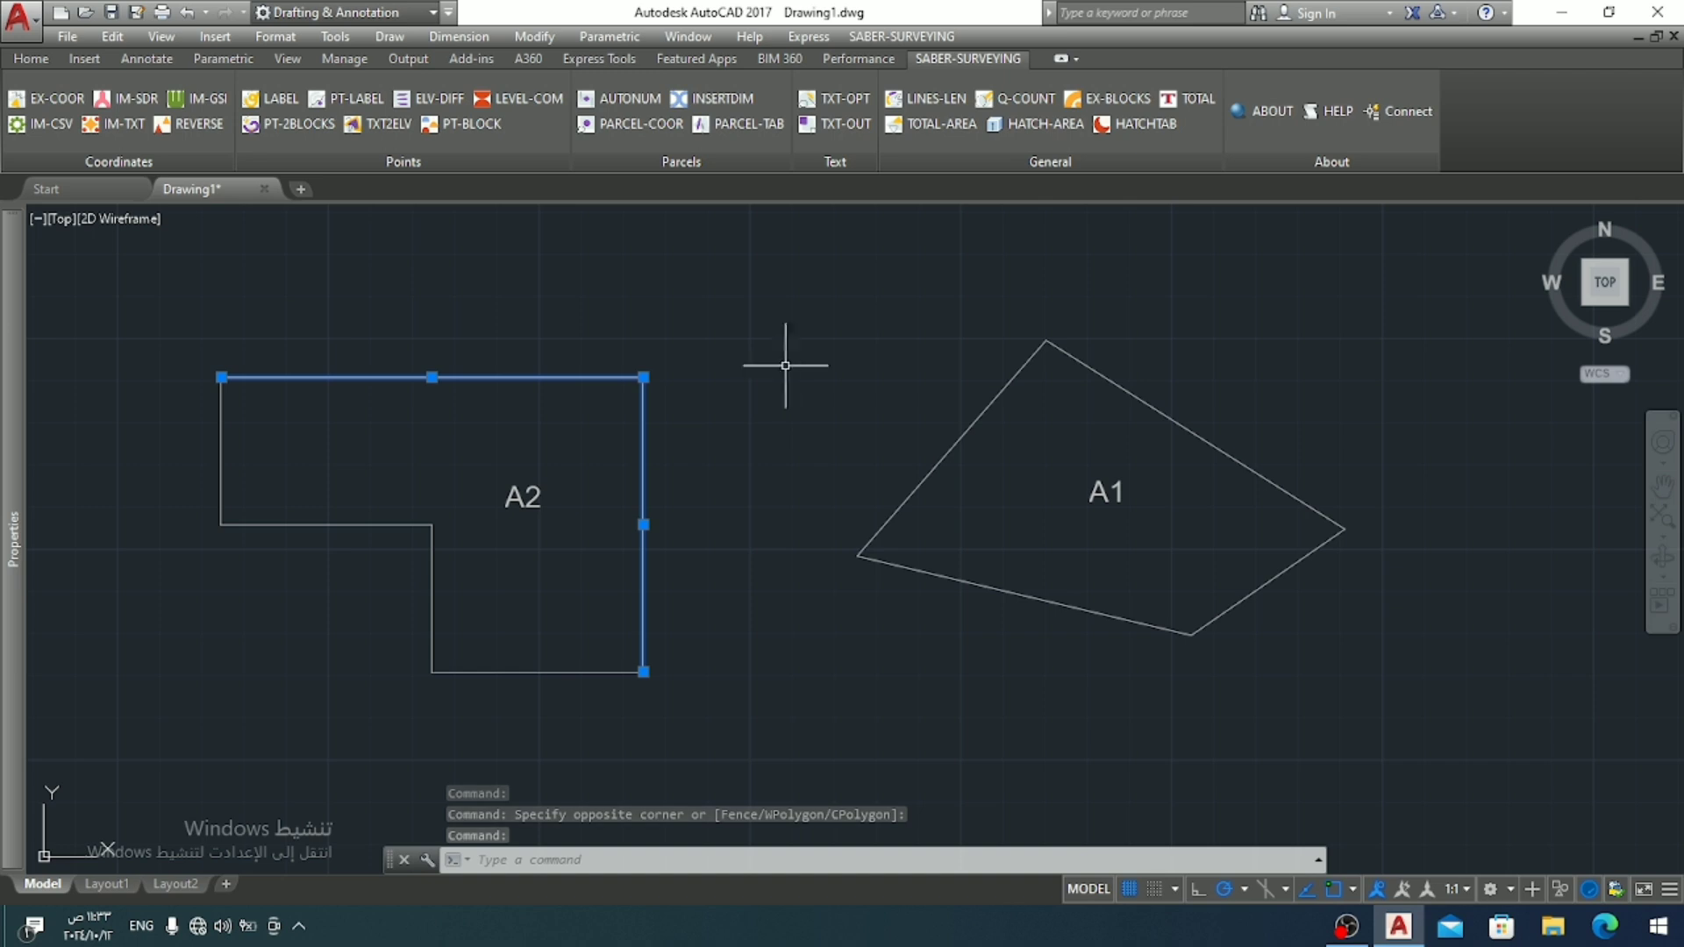
{"action": "key", "text": "Escape"}
{"action": "key", "text": "Escape"}
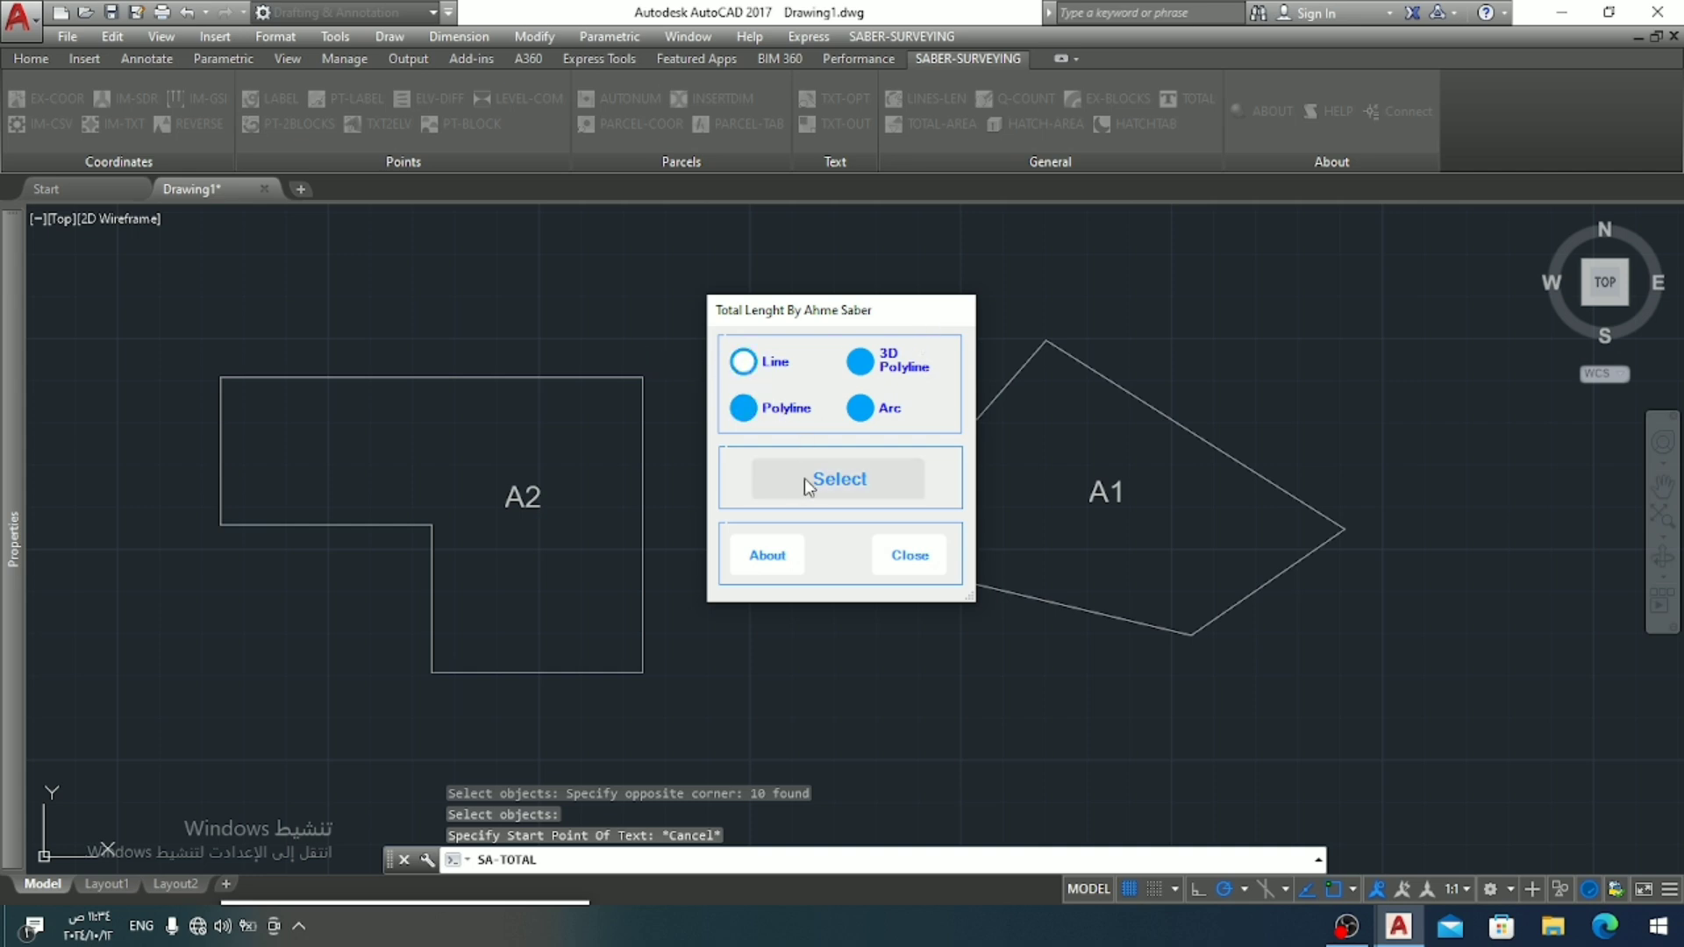
Step: Place a 617.537 total line-length label for both parcels right of A1, then undo it
{"action": "left_click", "coordinate": [825, 488]}
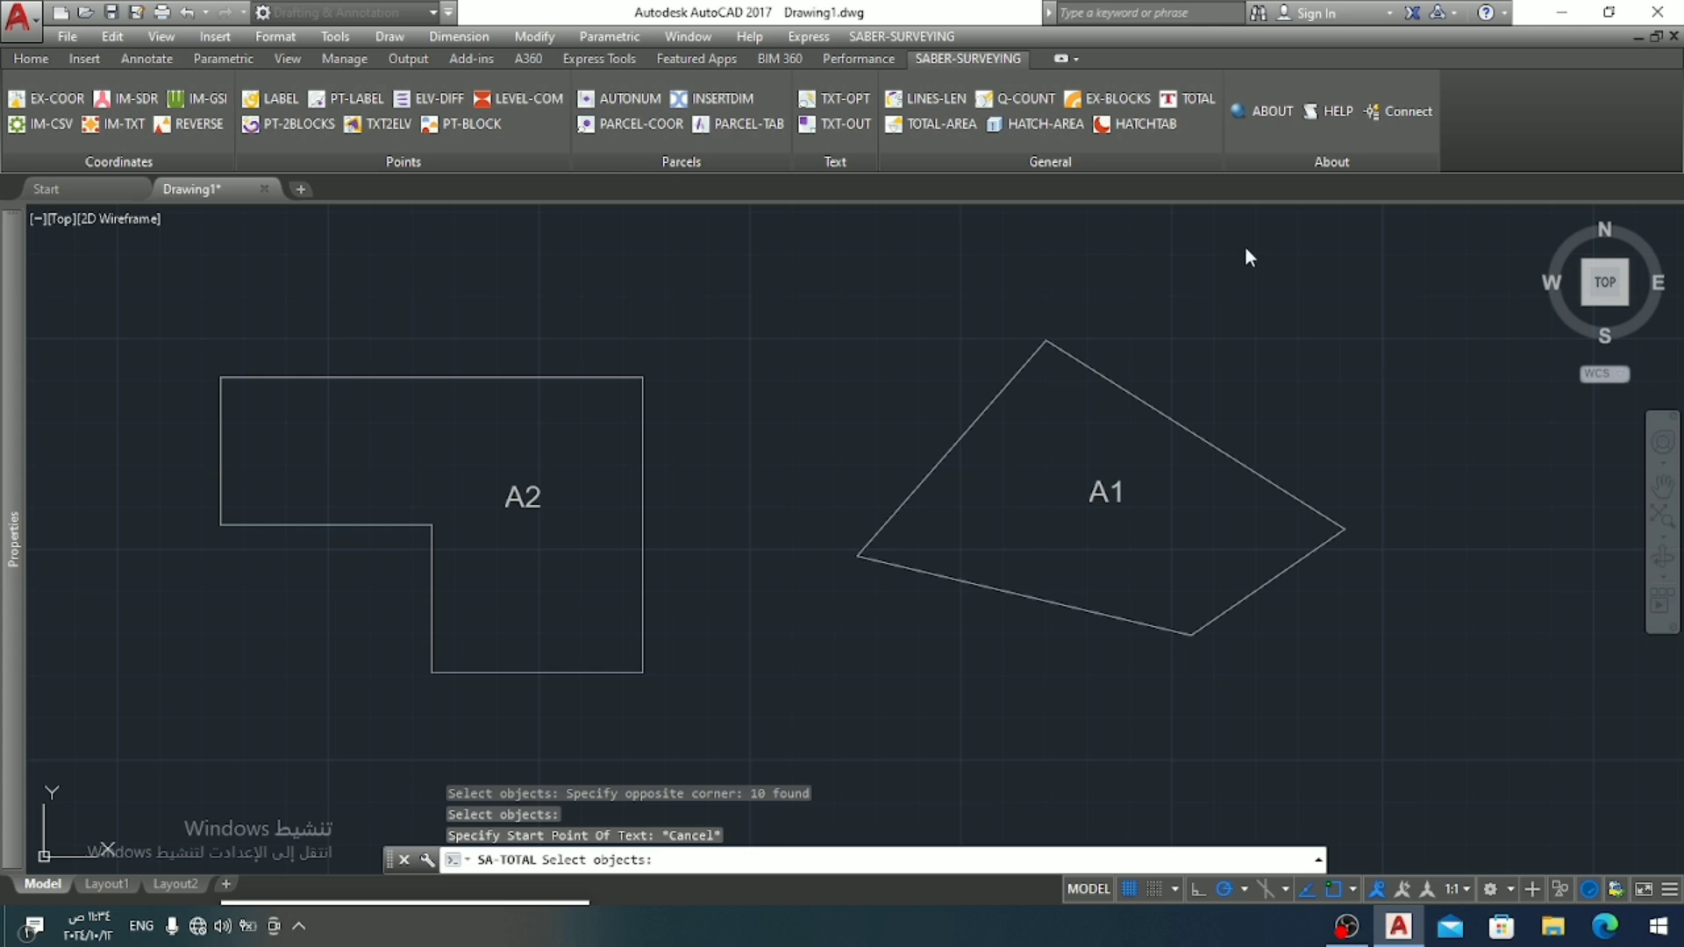
{"action": "left_click", "coordinate": [1405, 291]}
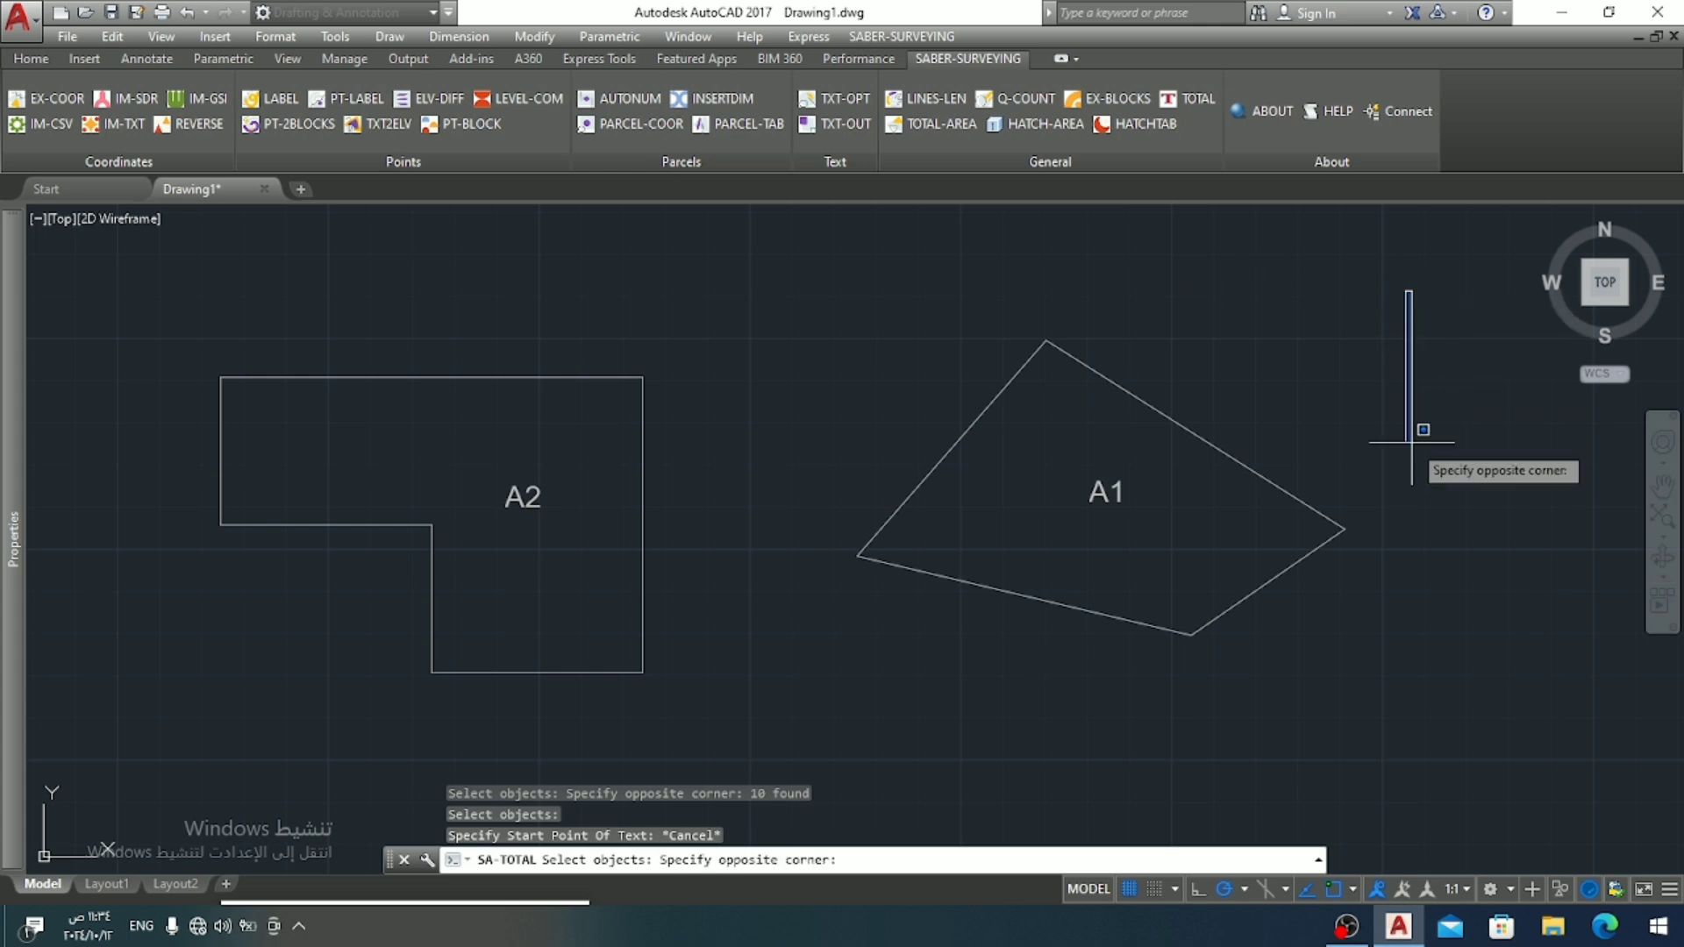
{"action": "left_click", "coordinate": [130, 721]}
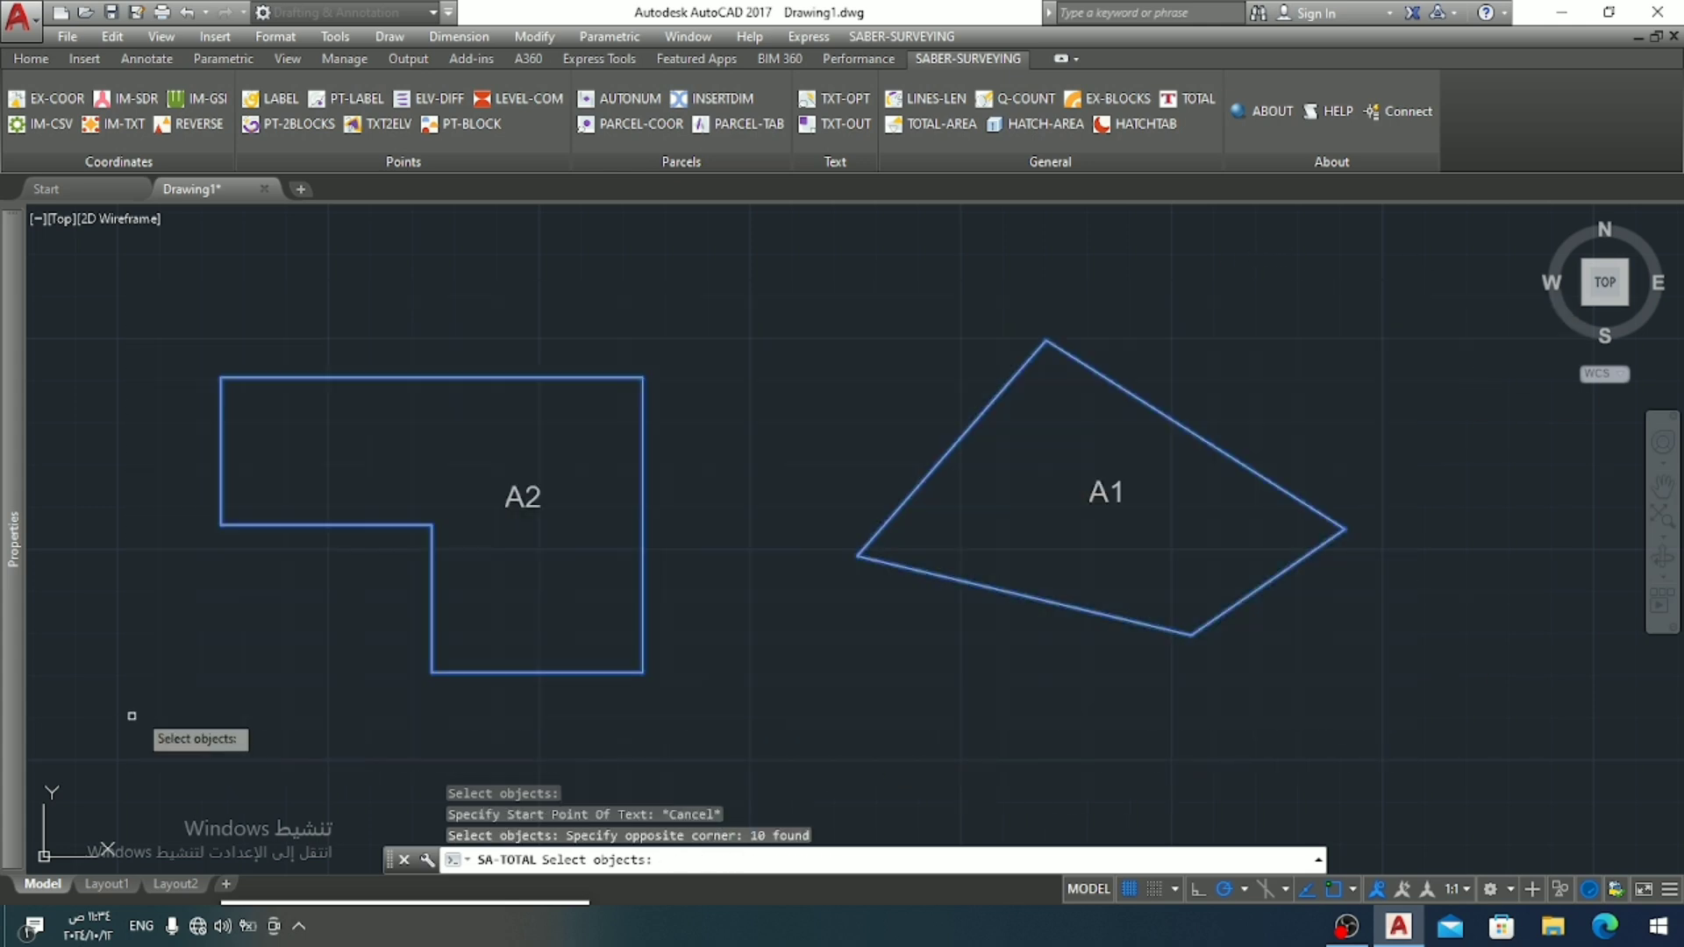
{"action": "key", "text": "Return"}
{"action": "key", "text": "Return"}
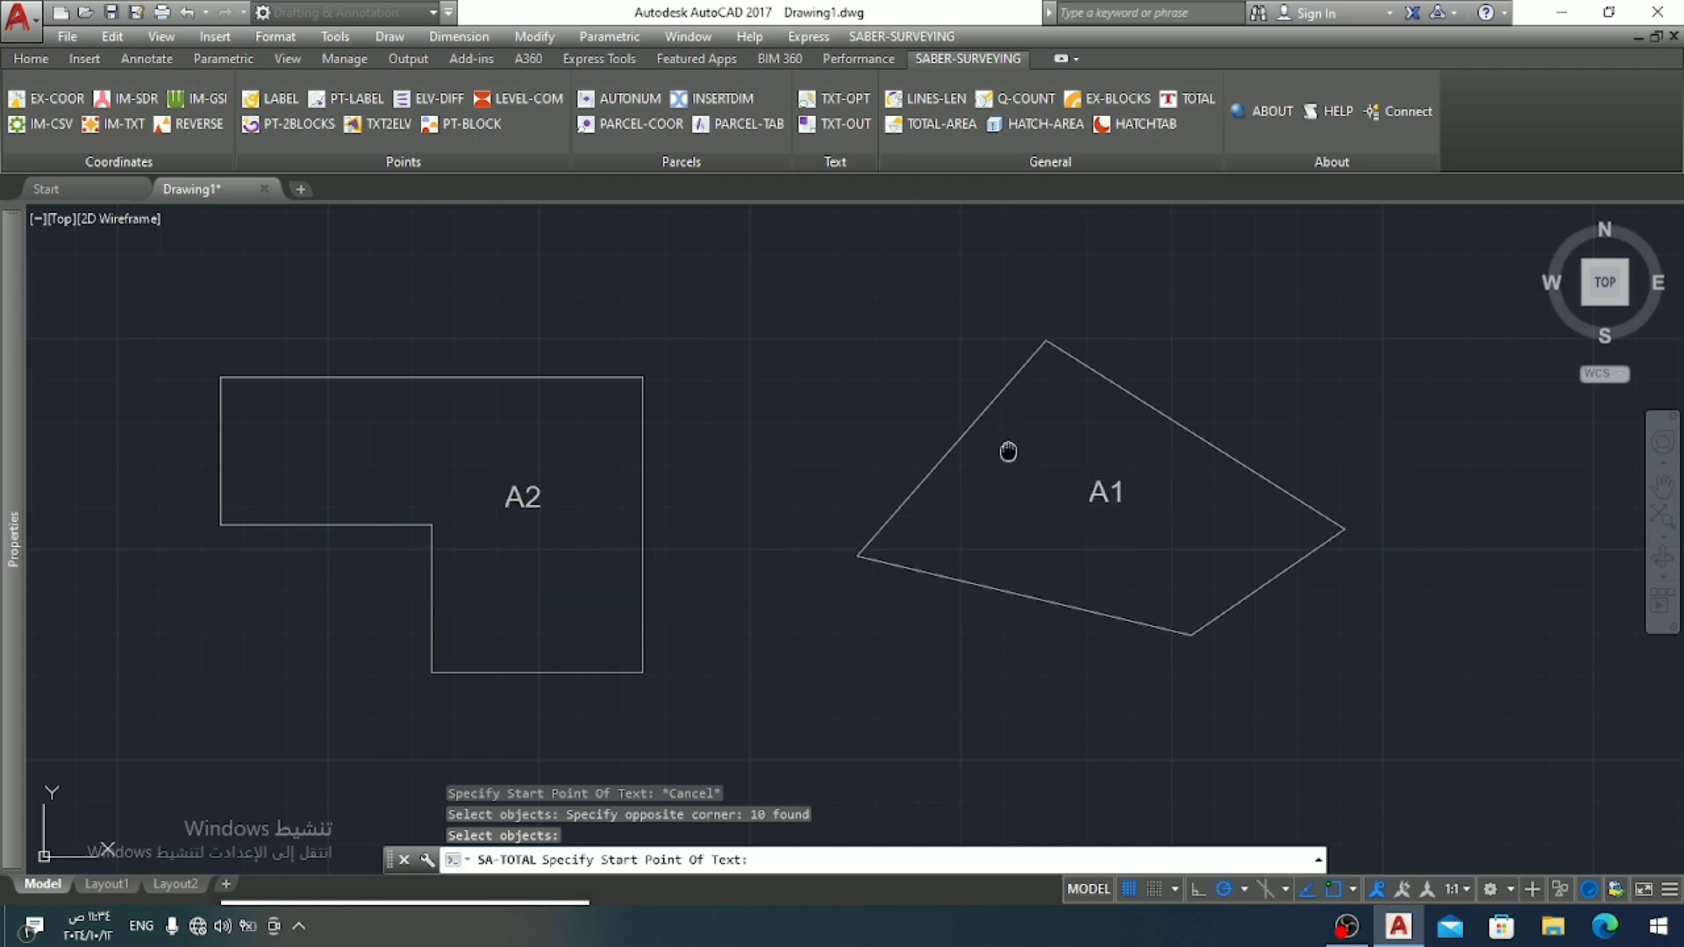
{"action": "middle_click_drag", "start_coordinate": [1008, 449], "coordinate": [832, 459]}
{"action": "left_click", "coordinate": [1260, 443]}
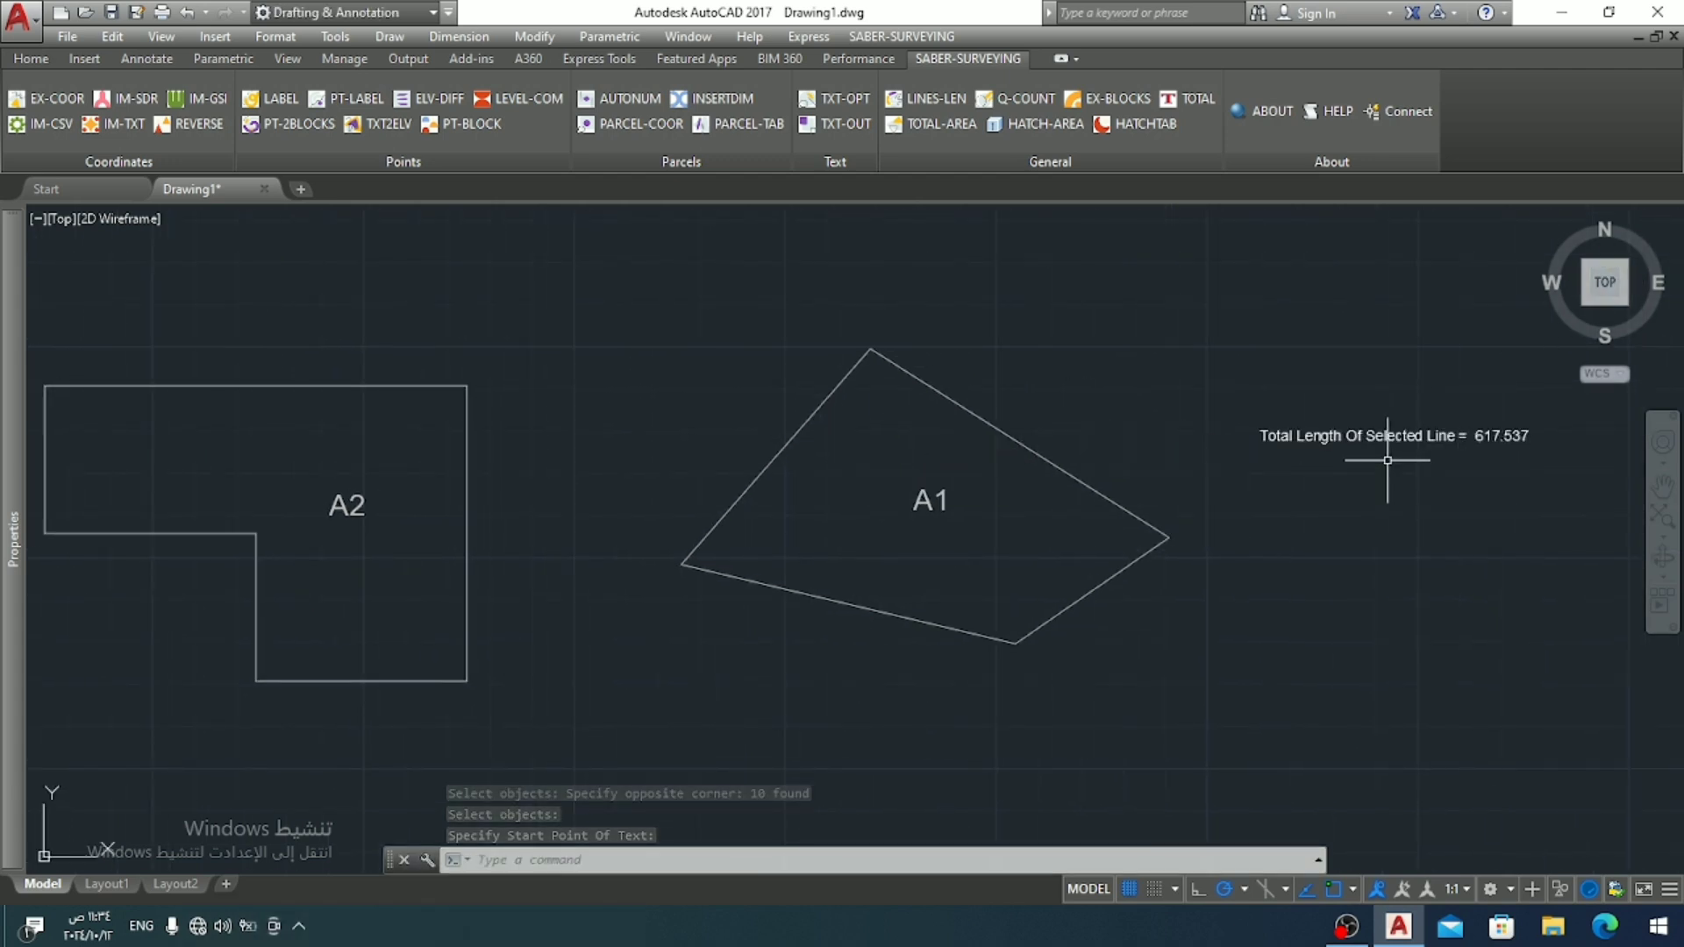
{"action": "scroll", "coordinate": [1391, 489], "scroll_direction": "up", "scroll_amount": 4}
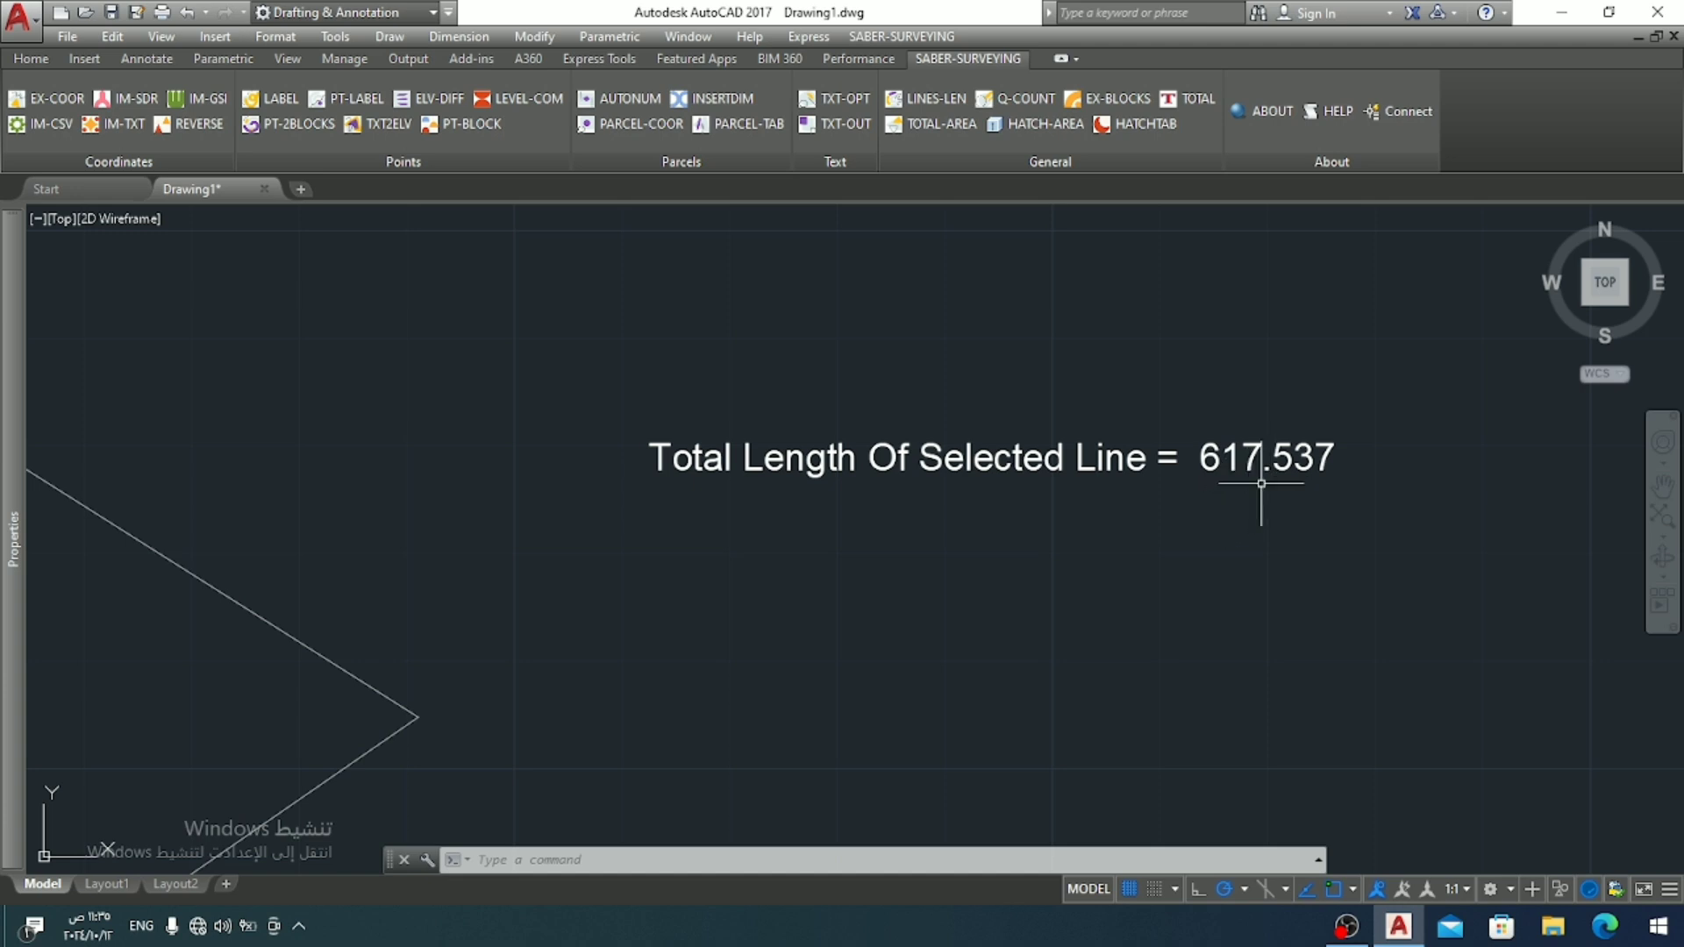
{"action": "scroll", "coordinate": [601, 609], "scroll_direction": "down", "scroll_amount": 2}
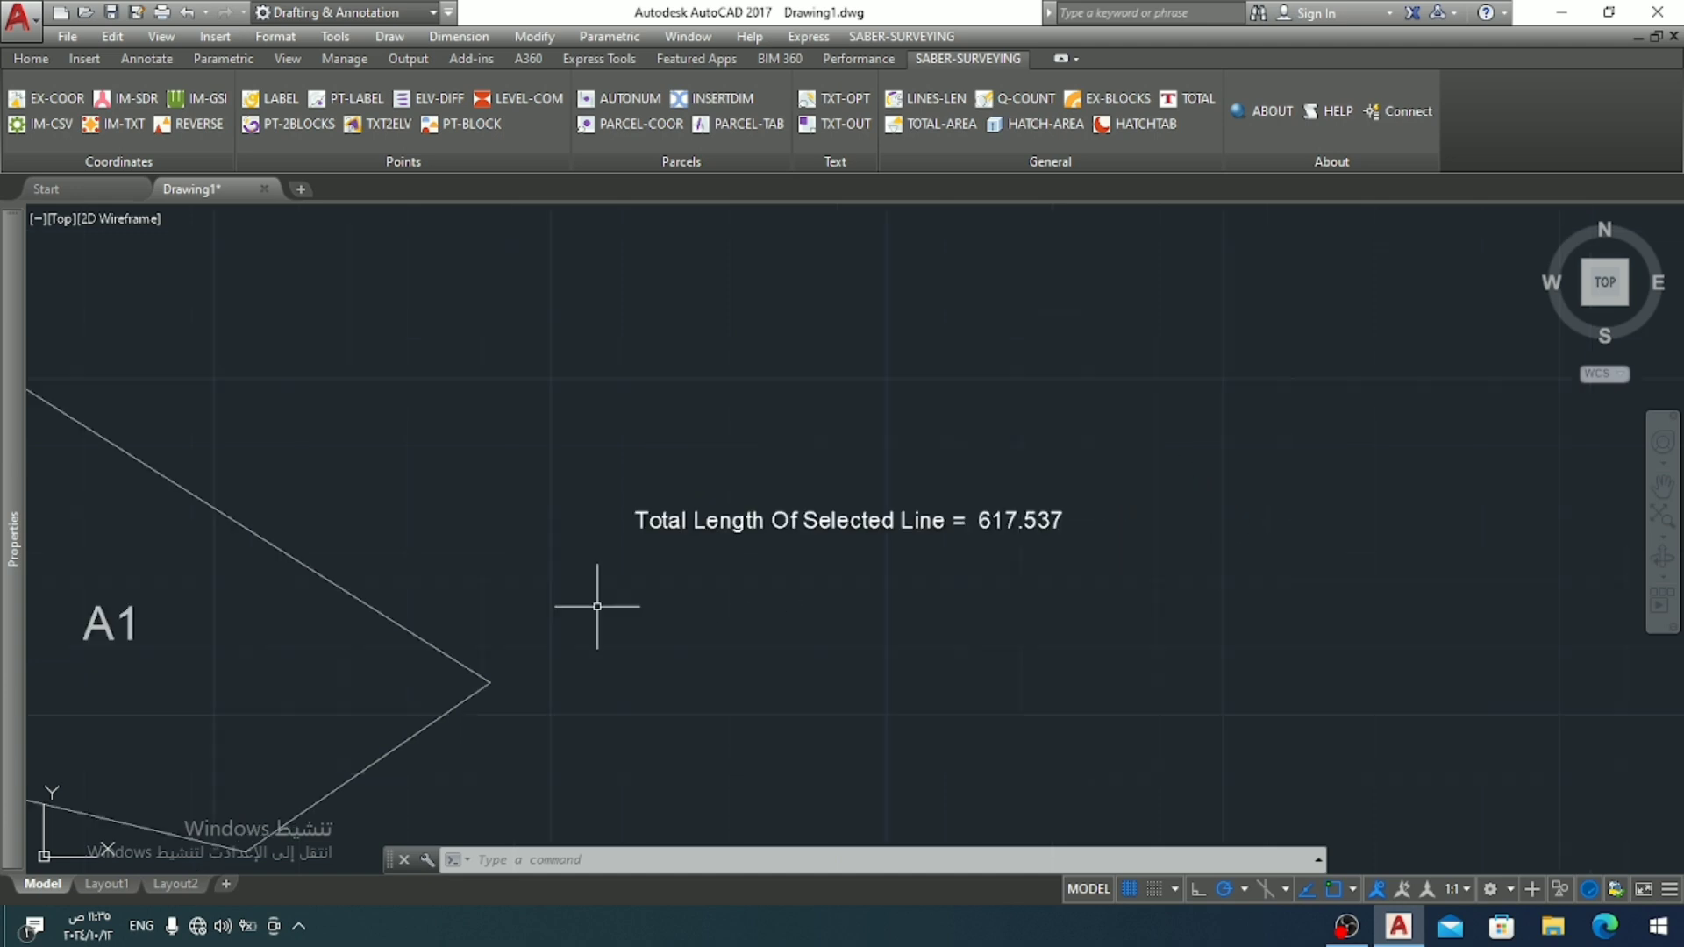
{"action": "key", "text": "ctrl+z"}
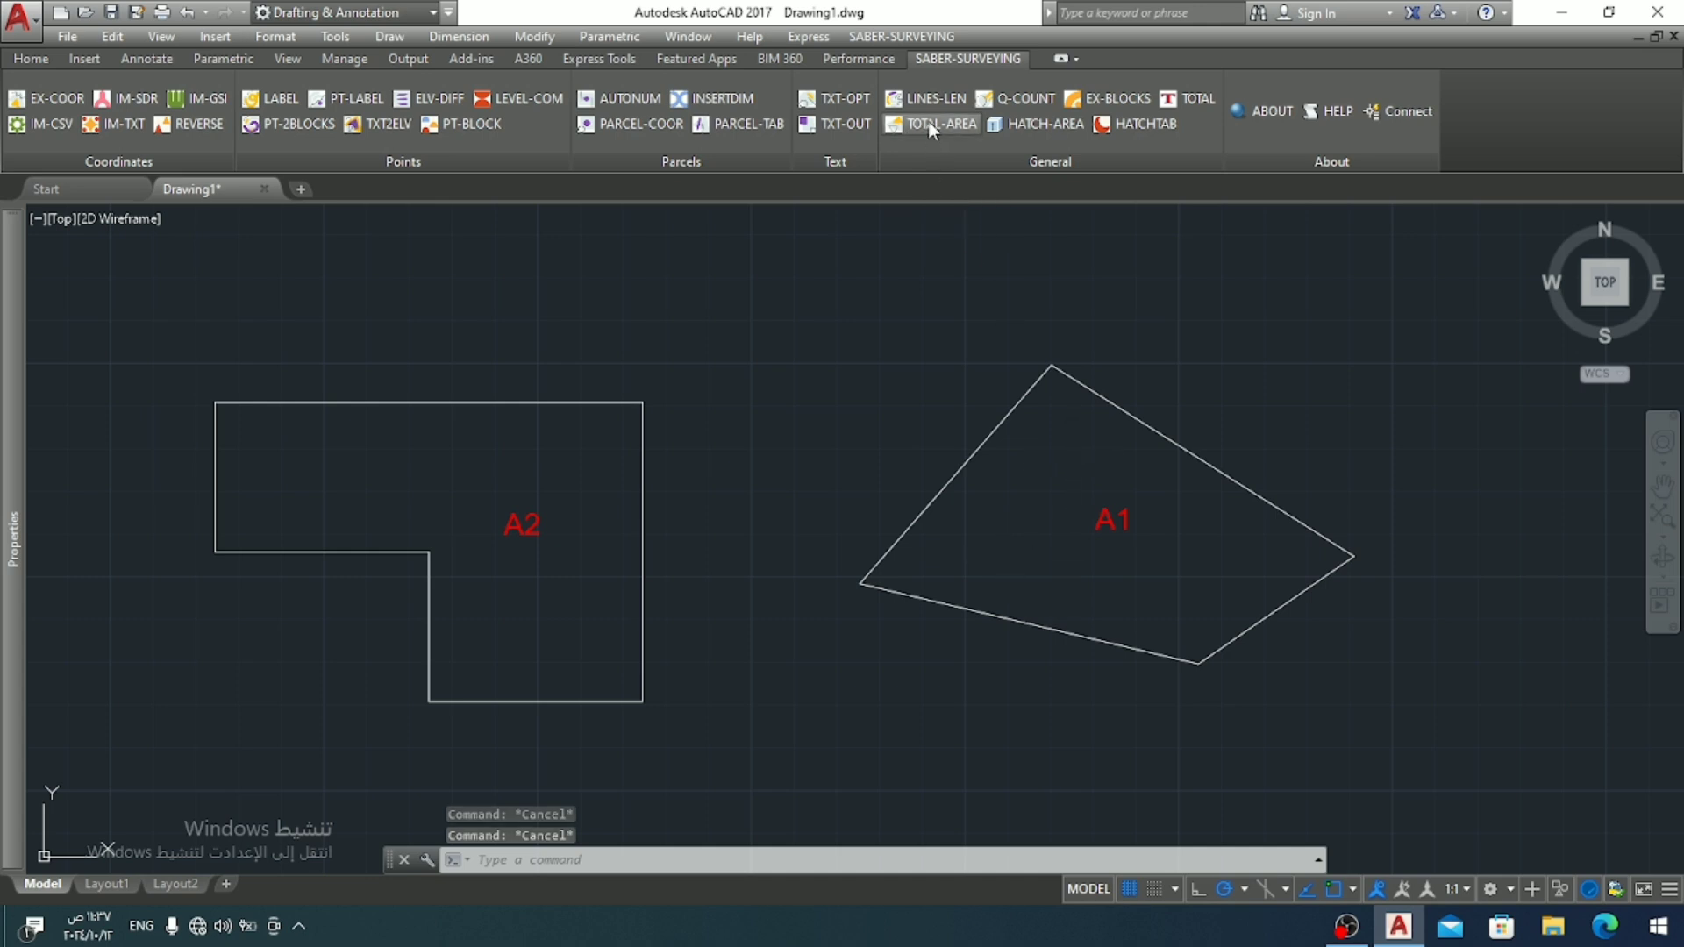
Step: Use TOTAL-AREA on A1 and A2 to place the 9405.895 total-area text right of A1
{"action": "left_click", "coordinate": [932, 129]}
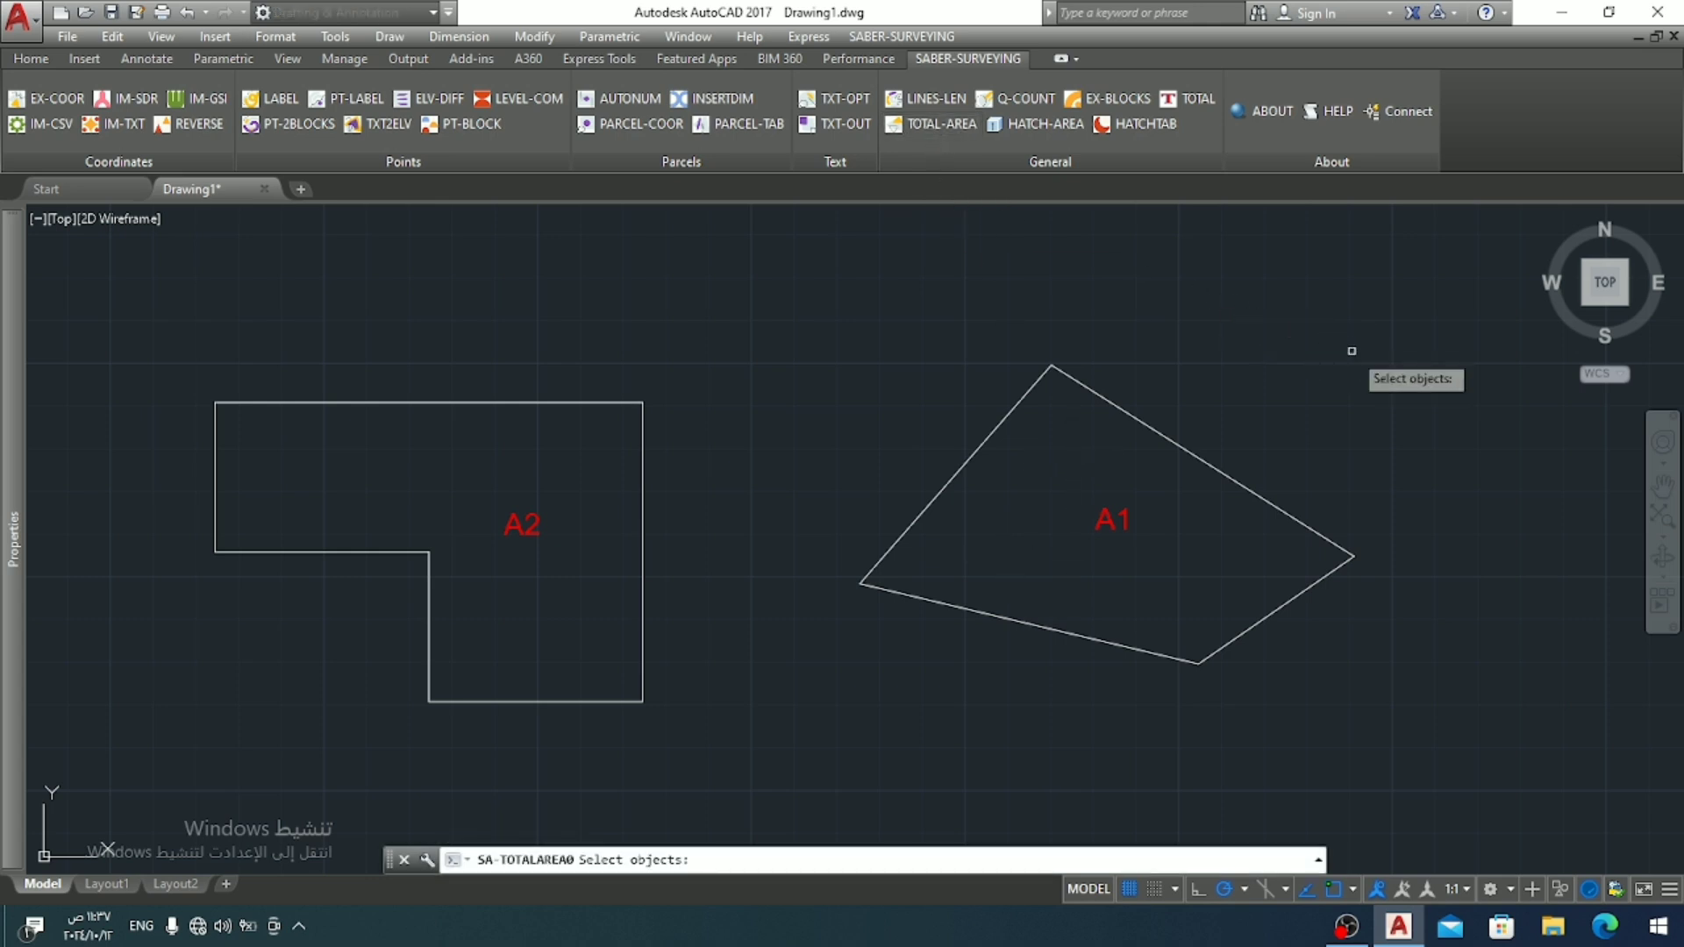
{"action": "left_click", "coordinate": [1437, 324]}
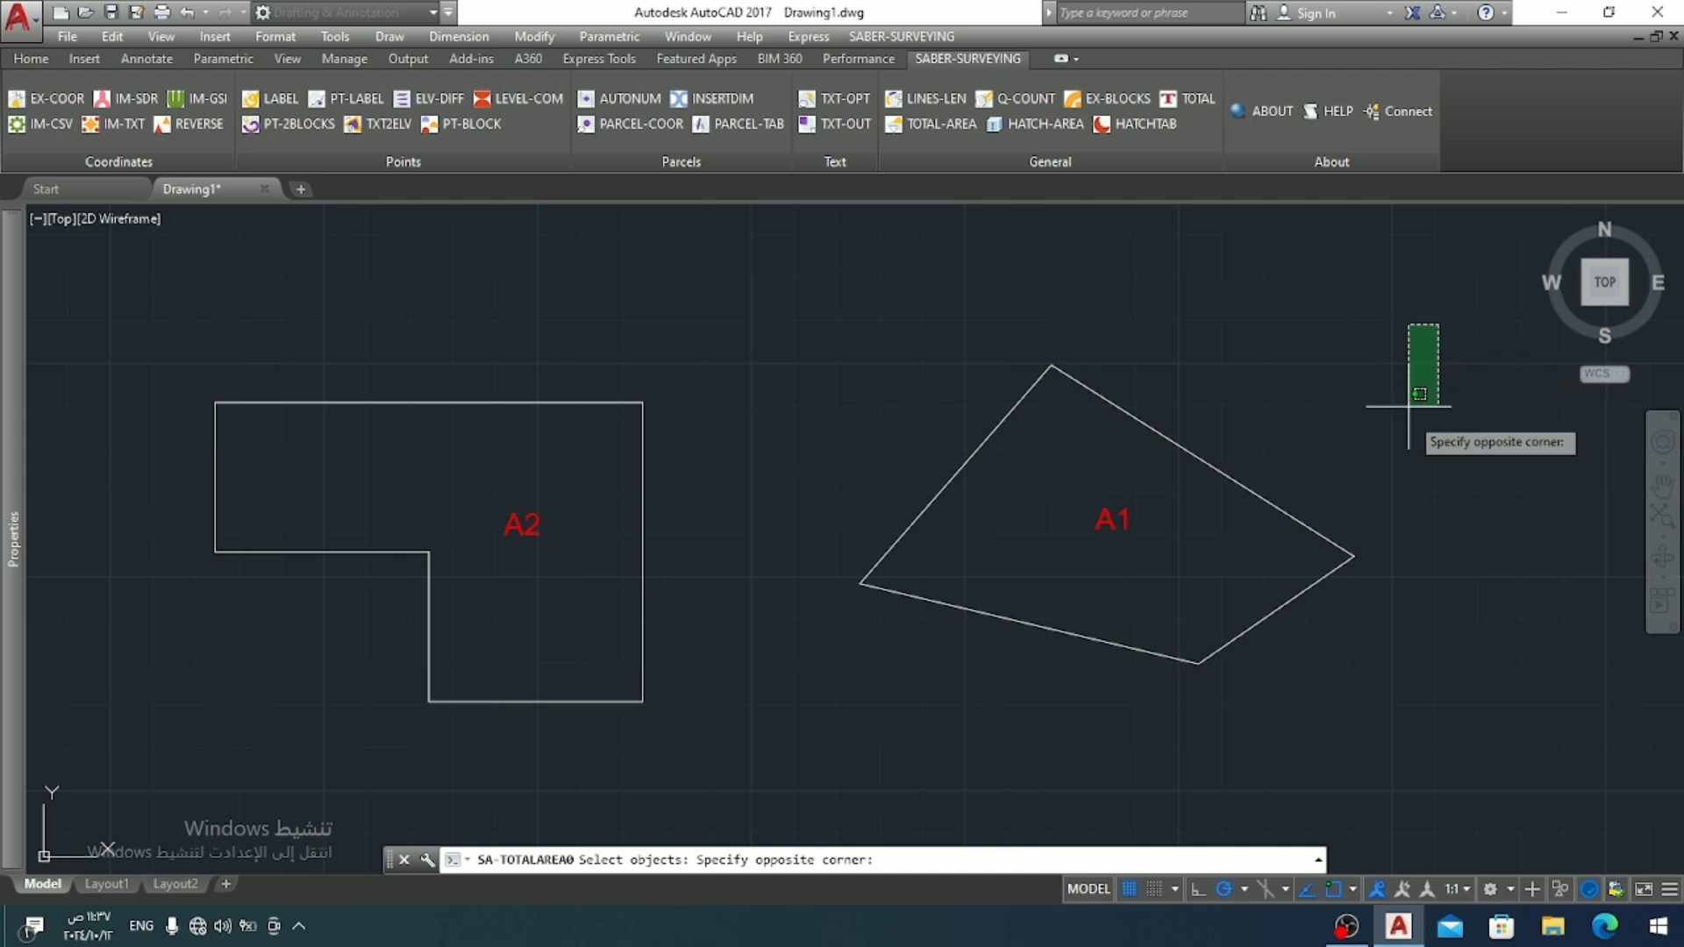
{"action": "left_click", "coordinate": [80, 739]}
{"action": "key", "text": "Return"}
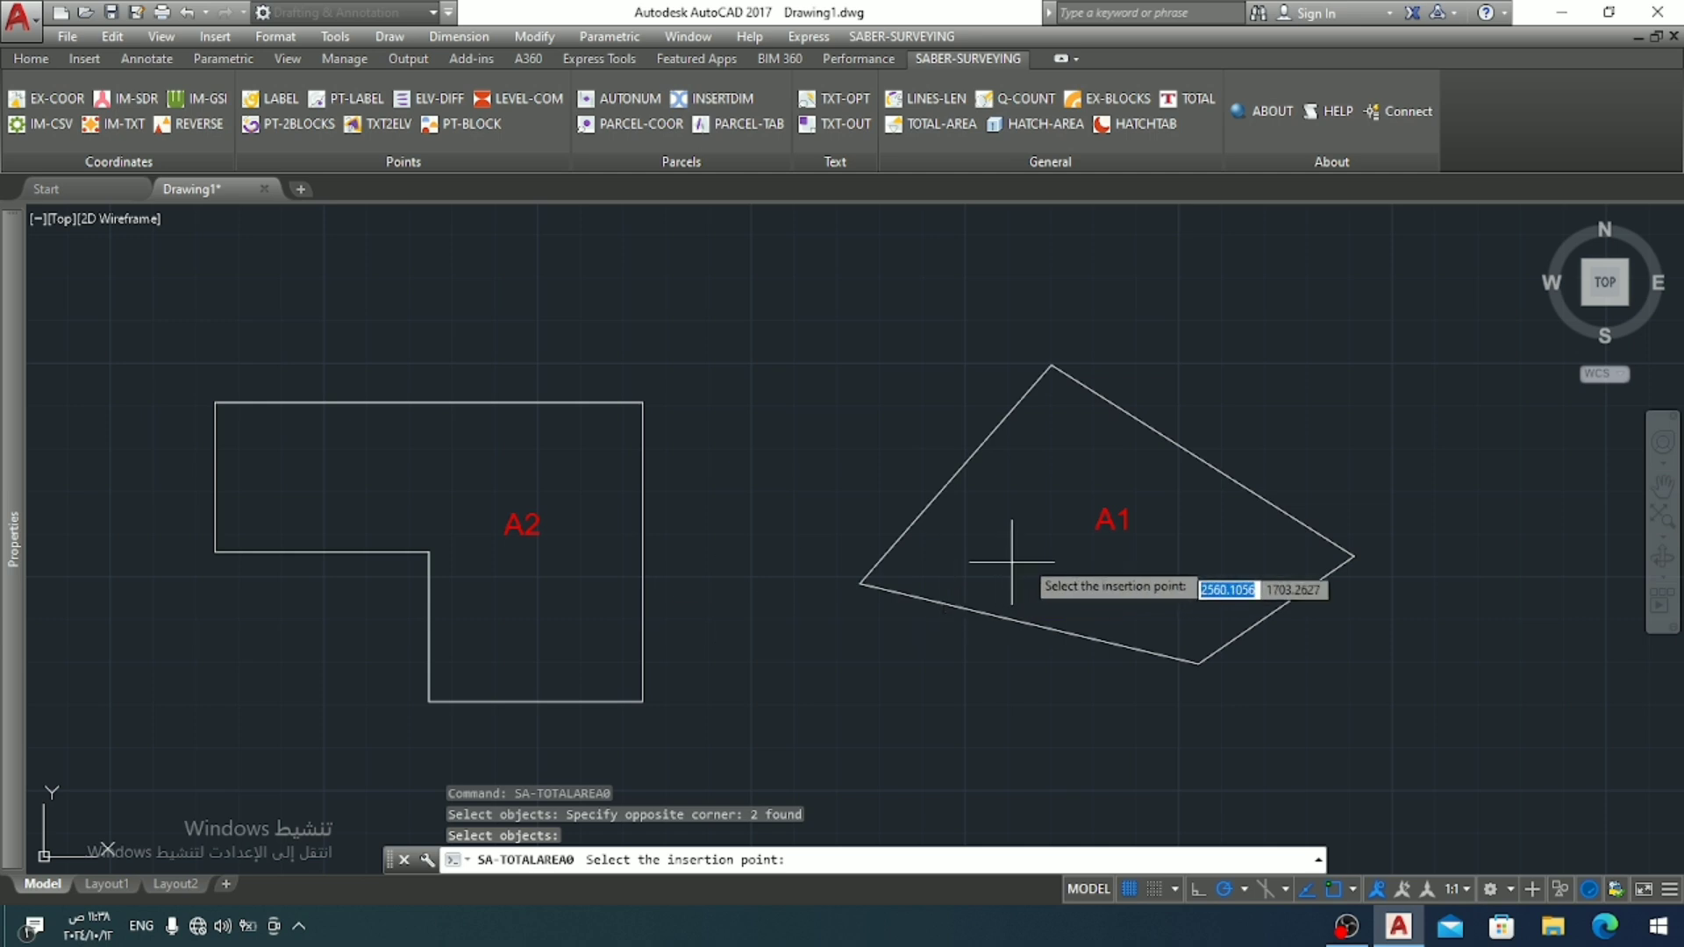
{"action": "middle_click_drag", "start_coordinate": [1241, 545], "coordinate": [885, 509]}
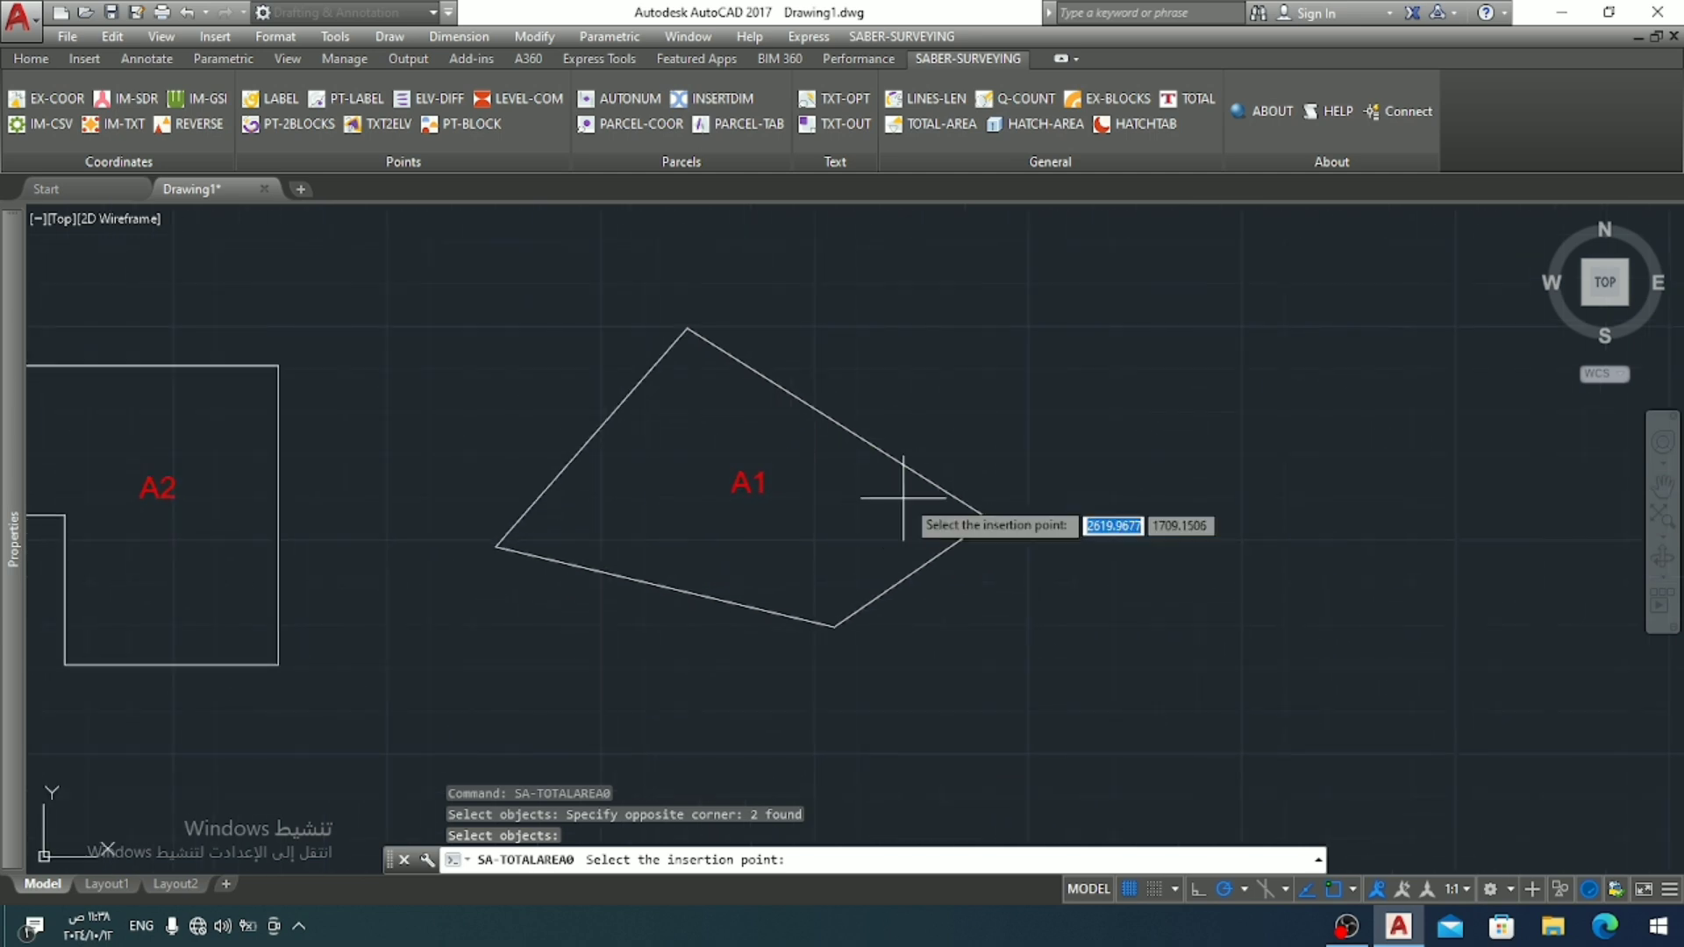
{"action": "left_click", "coordinate": [1058, 418]}
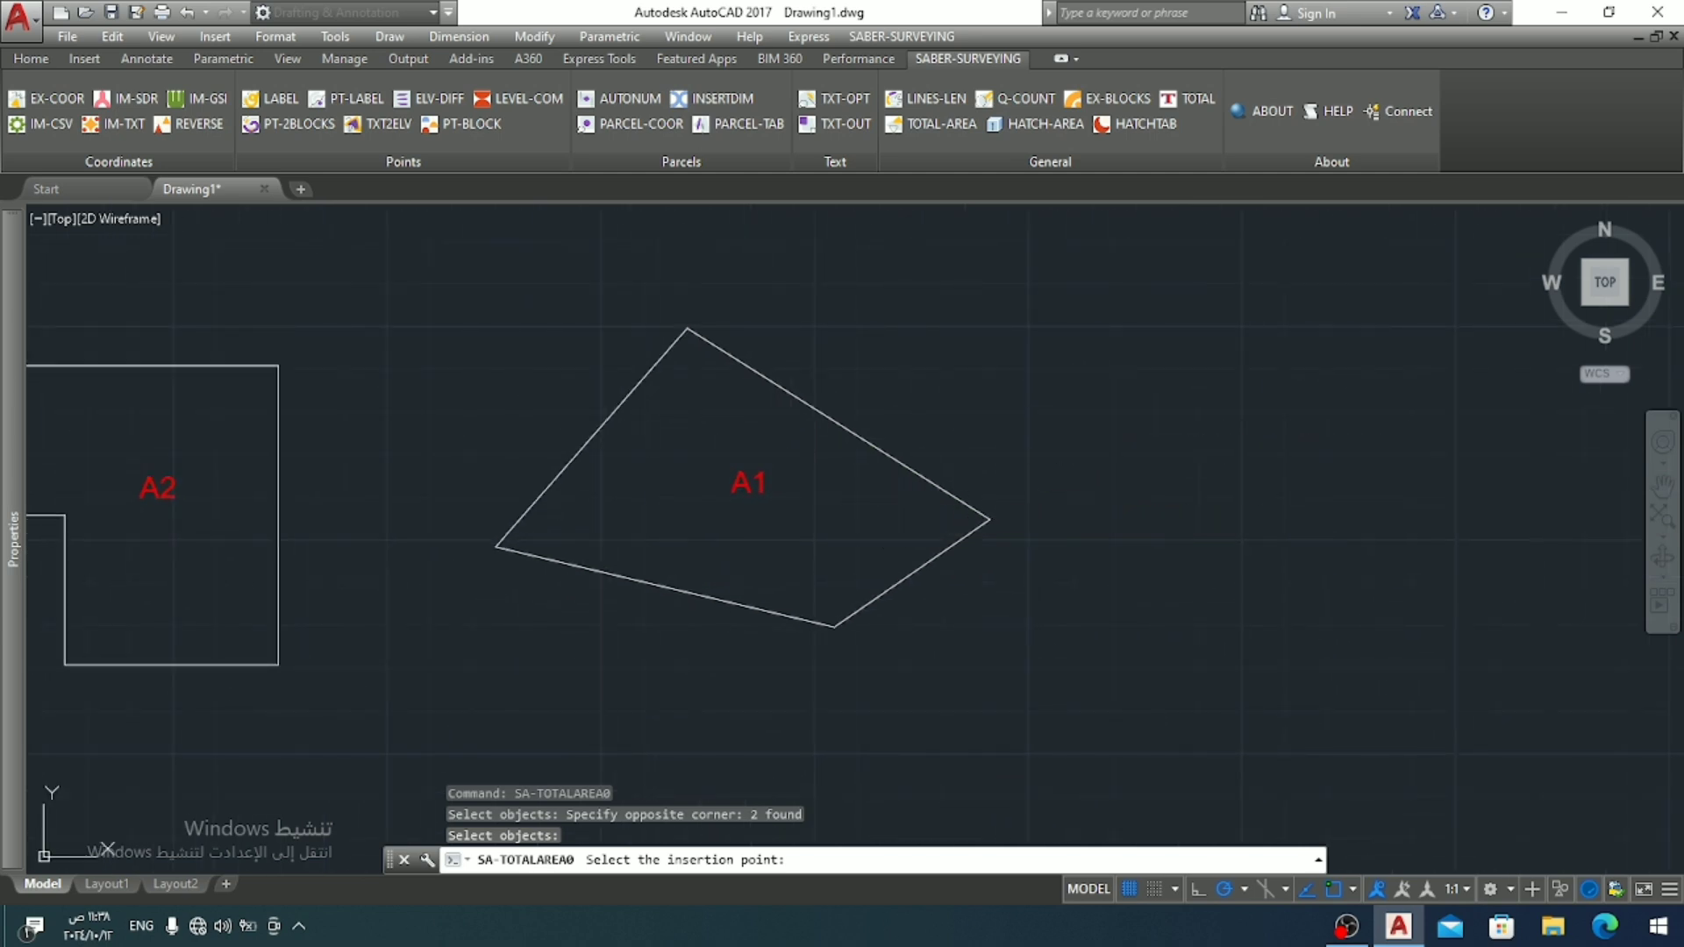
{"action": "scroll", "coordinate": [1104, 379], "scroll_direction": "up", "scroll_amount": 5}
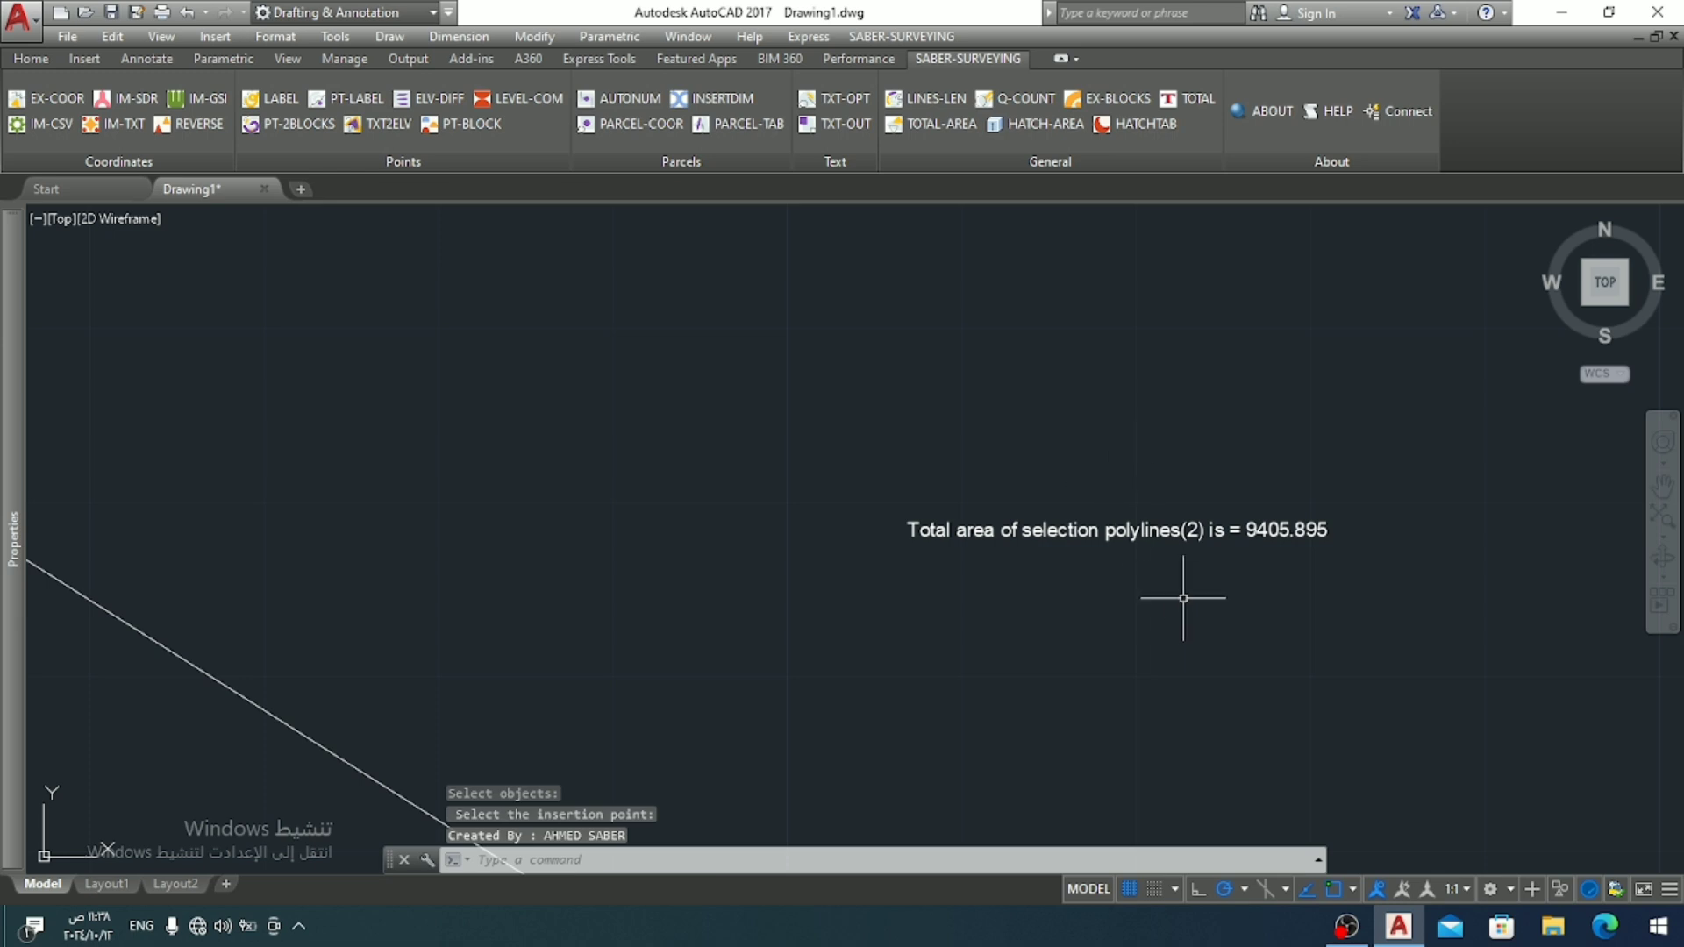
{"action": "scroll", "coordinate": [1102, 556], "scroll_direction": "up", "scroll_amount": 1}
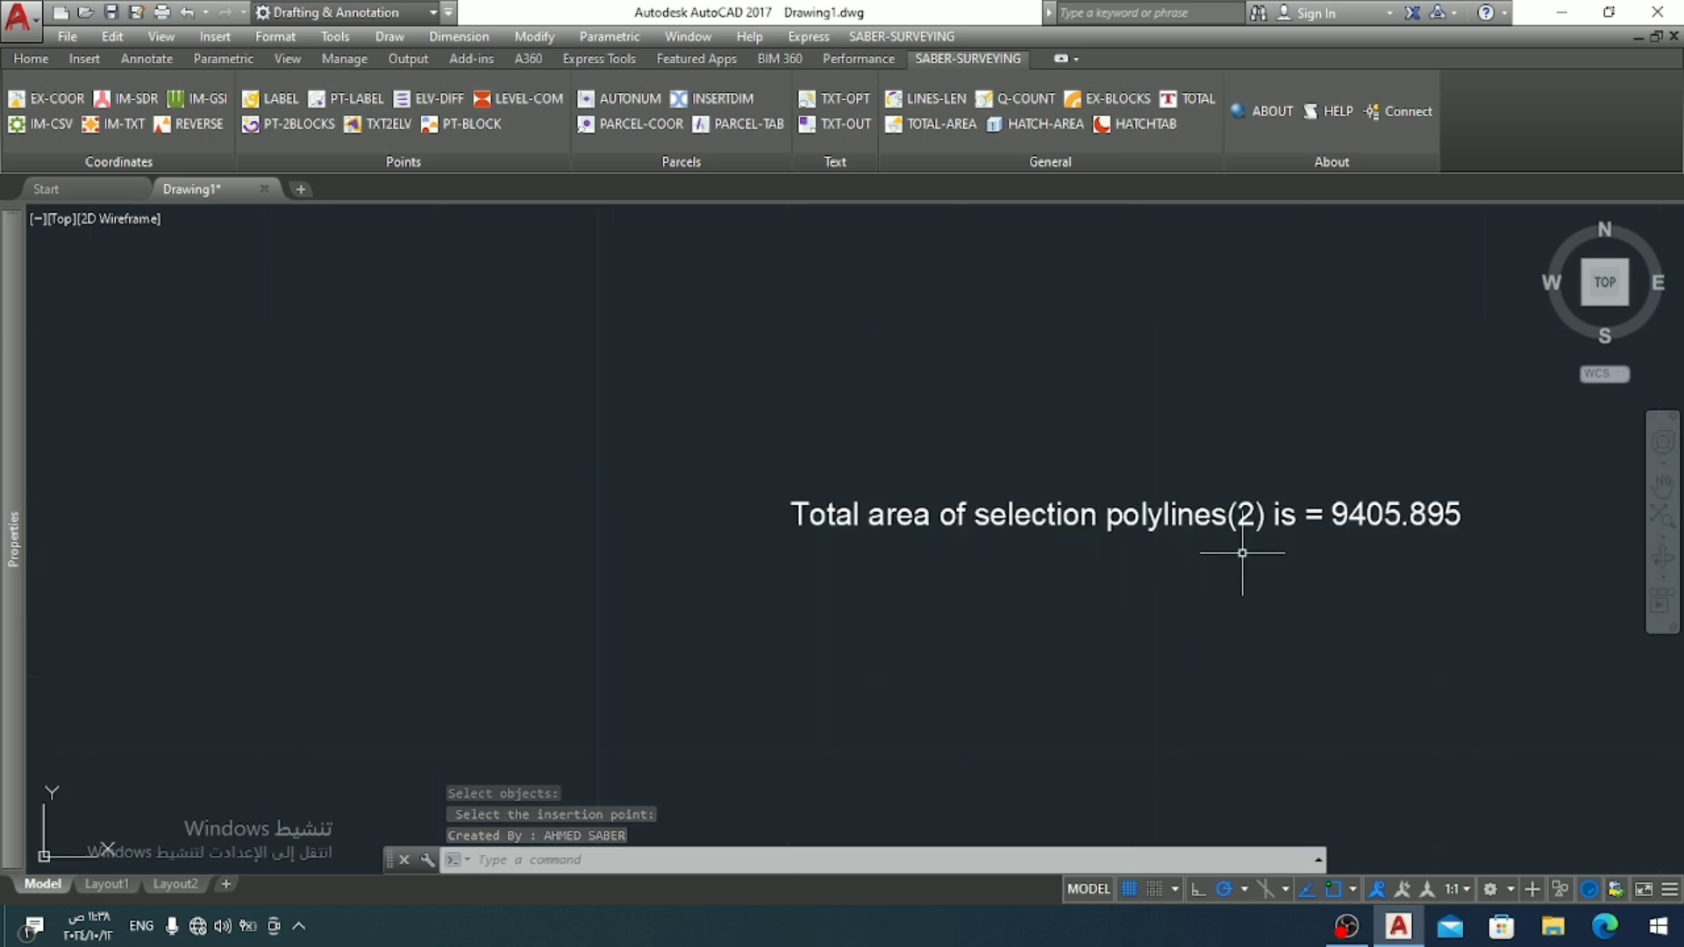
{"action": "scroll", "coordinate": [1210, 570], "scroll_direction": "up", "scroll_amount": 1}
{"action": "scroll", "coordinate": [1154, 578], "scroll_direction": "up", "scroll_amount": 1}
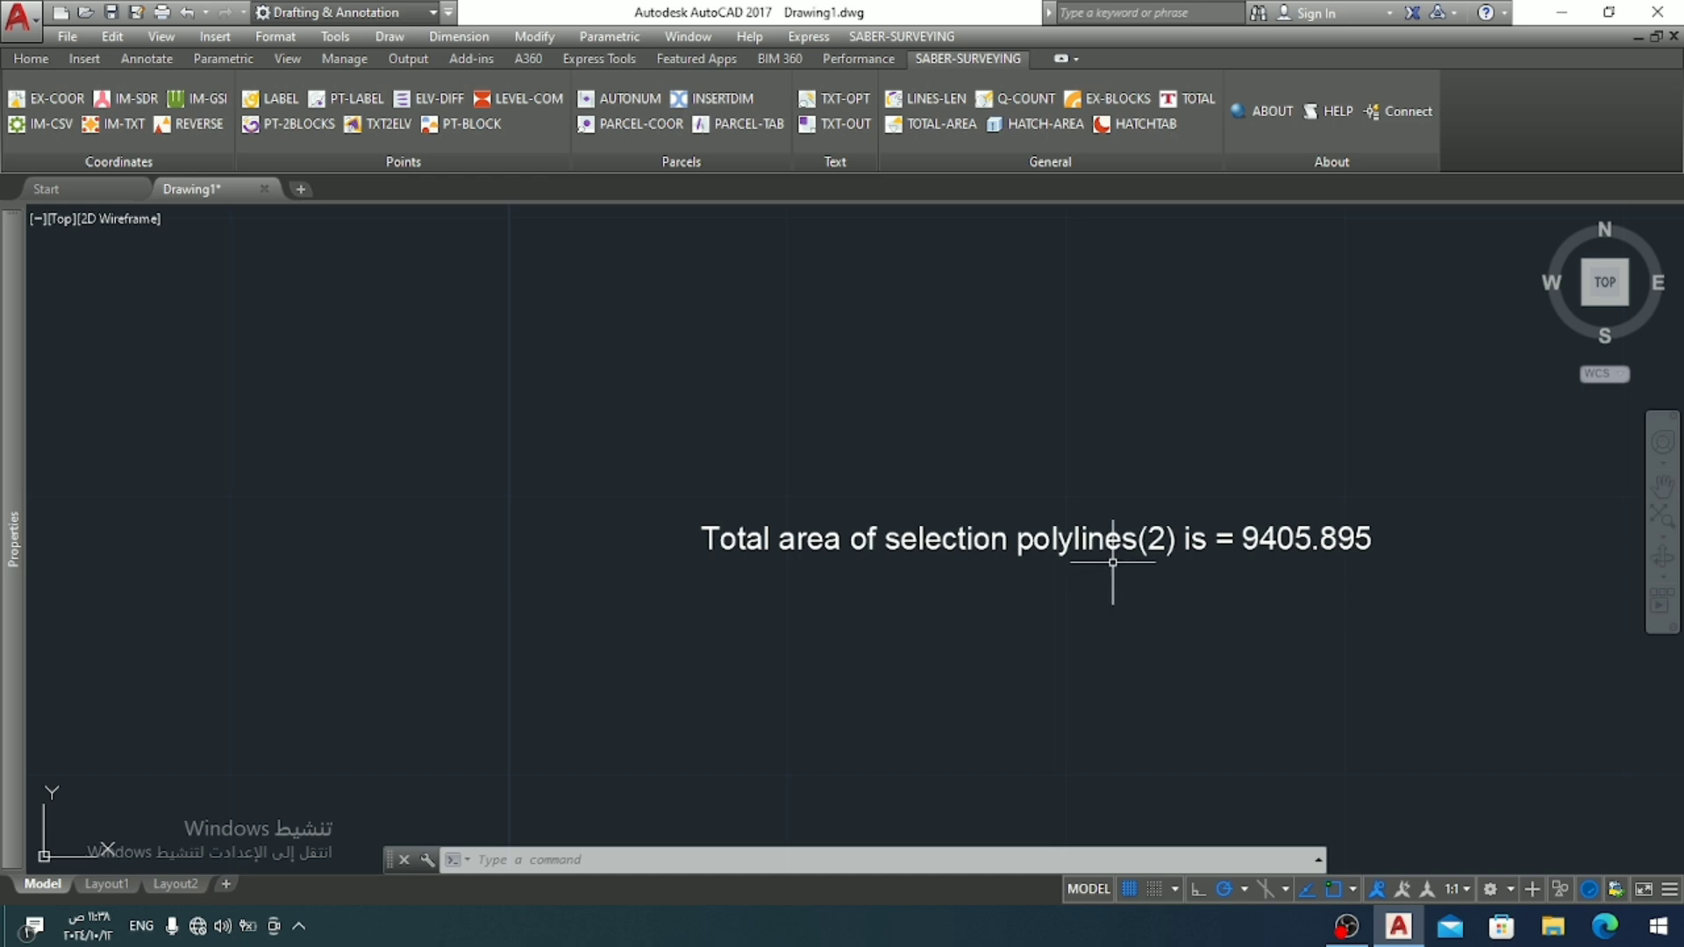
{"action": "scroll", "coordinate": [1373, 553], "scroll_direction": "up", "scroll_amount": 2}
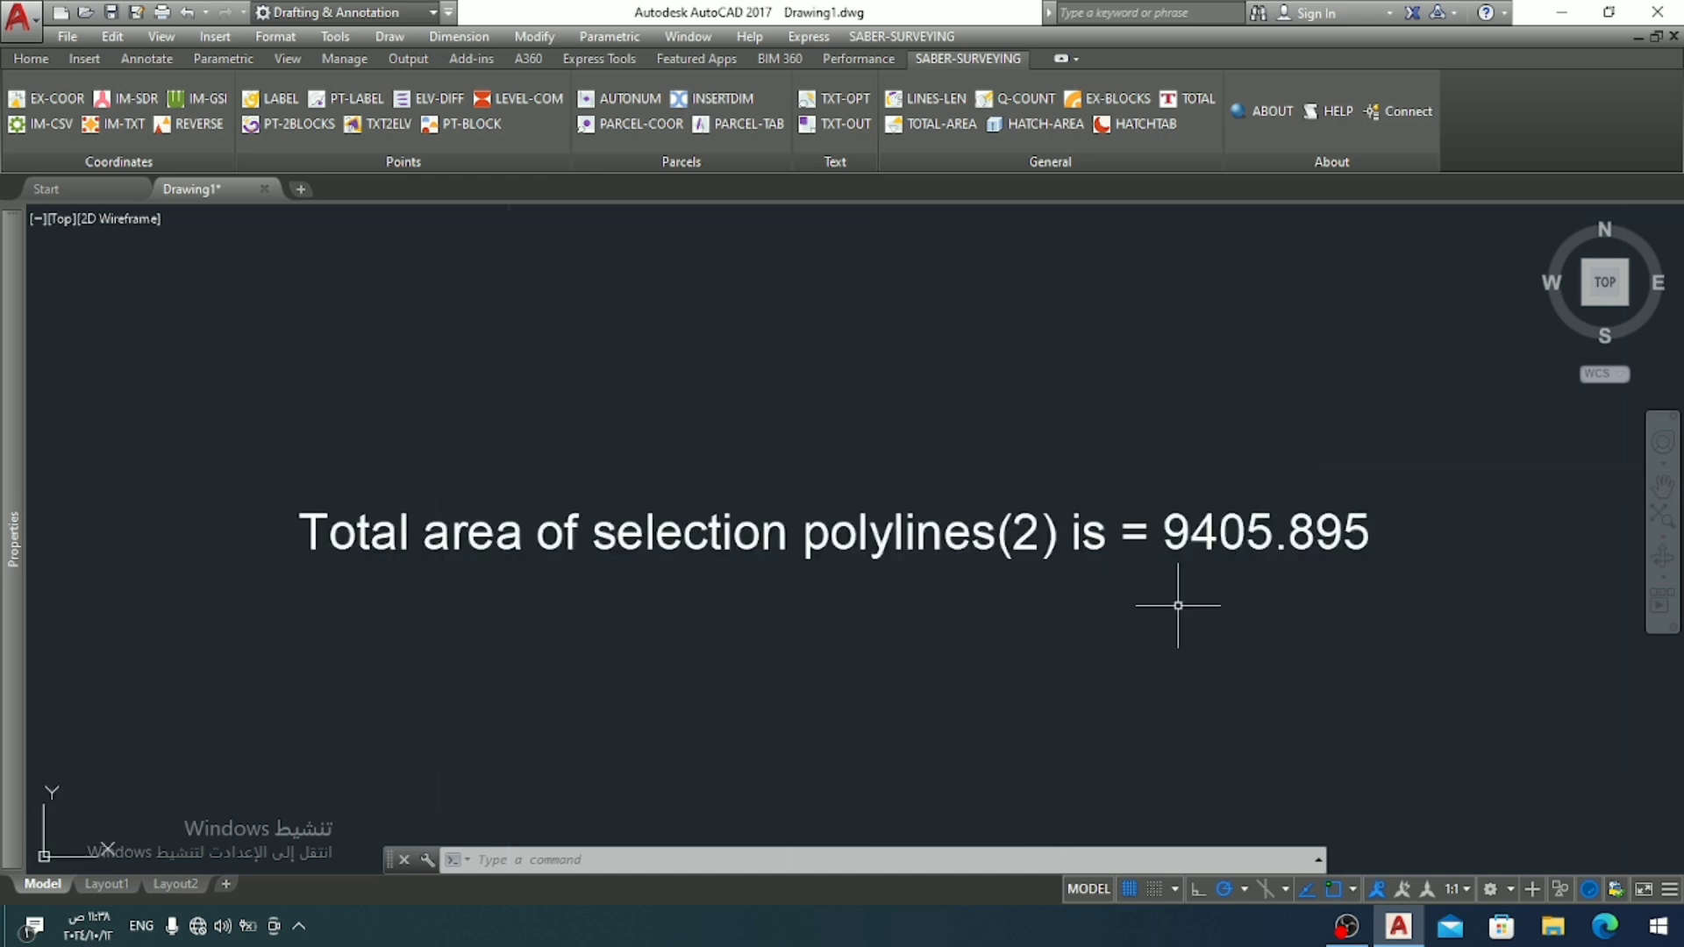
{"action": "scroll", "coordinate": [856, 689], "scroll_direction": "down", "scroll_amount": 3}
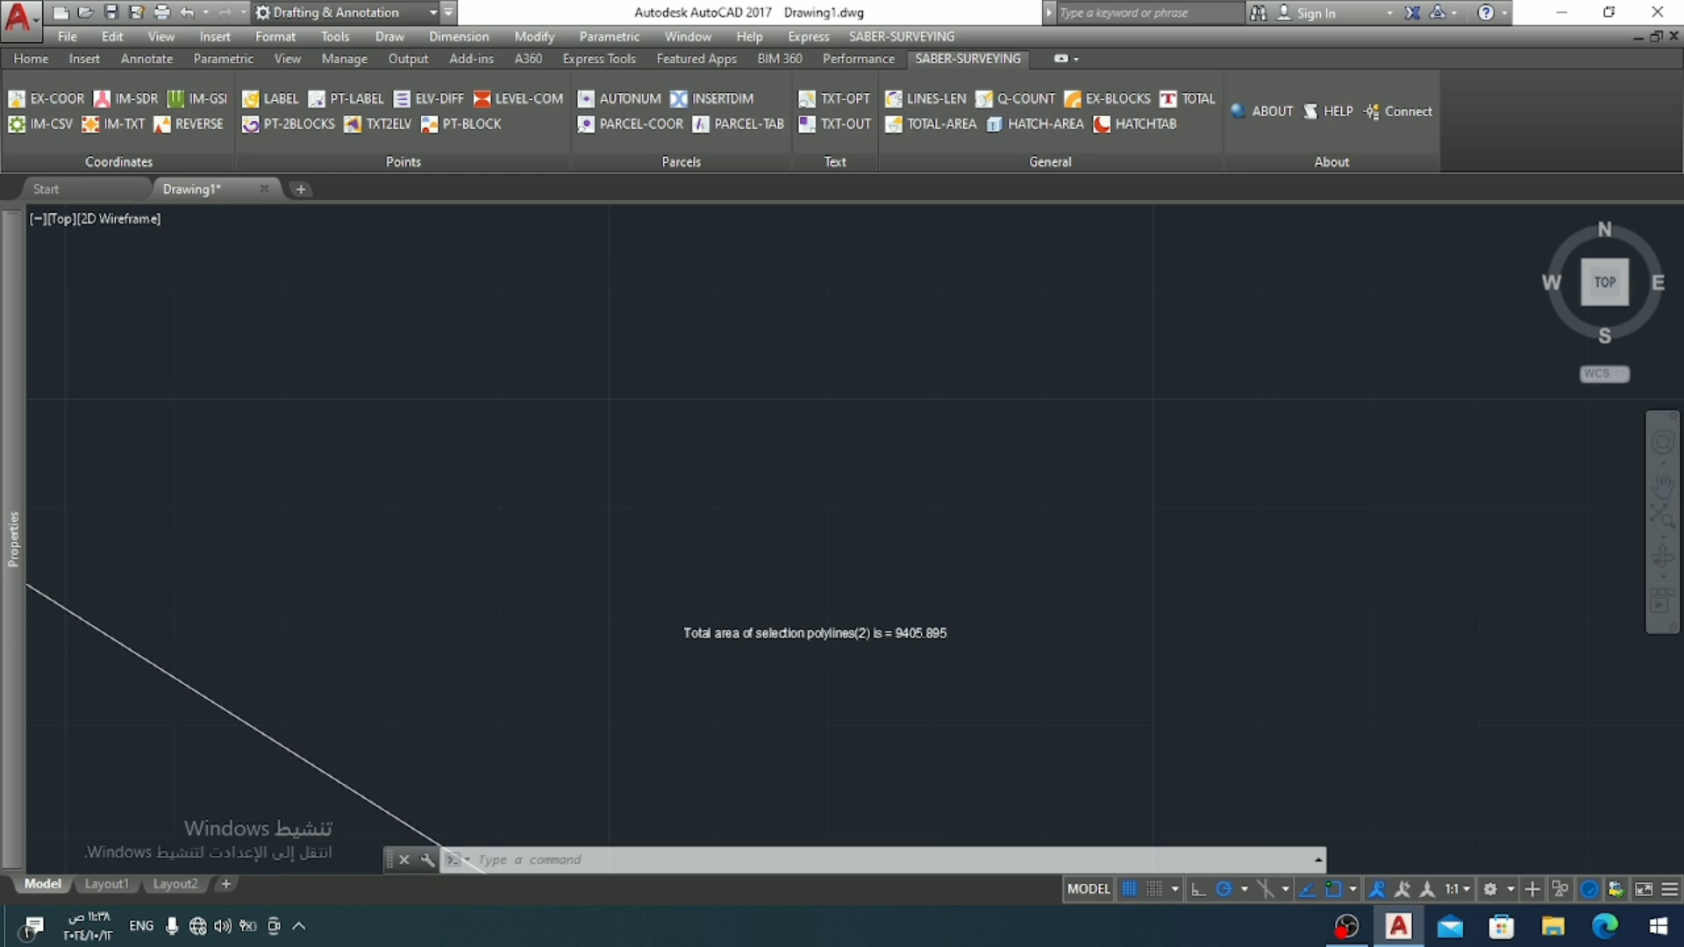
Step: Pan and zoom back to parcels A1 and A2, cancel any command, and switch to the Home tab
{"action": "middle_click_drag", "start_coordinate": [533, 698], "coordinate": [1190, 359]}
{"action": "scroll", "coordinate": [884, 207], "scroll_direction": "up", "scroll_amount": 2}
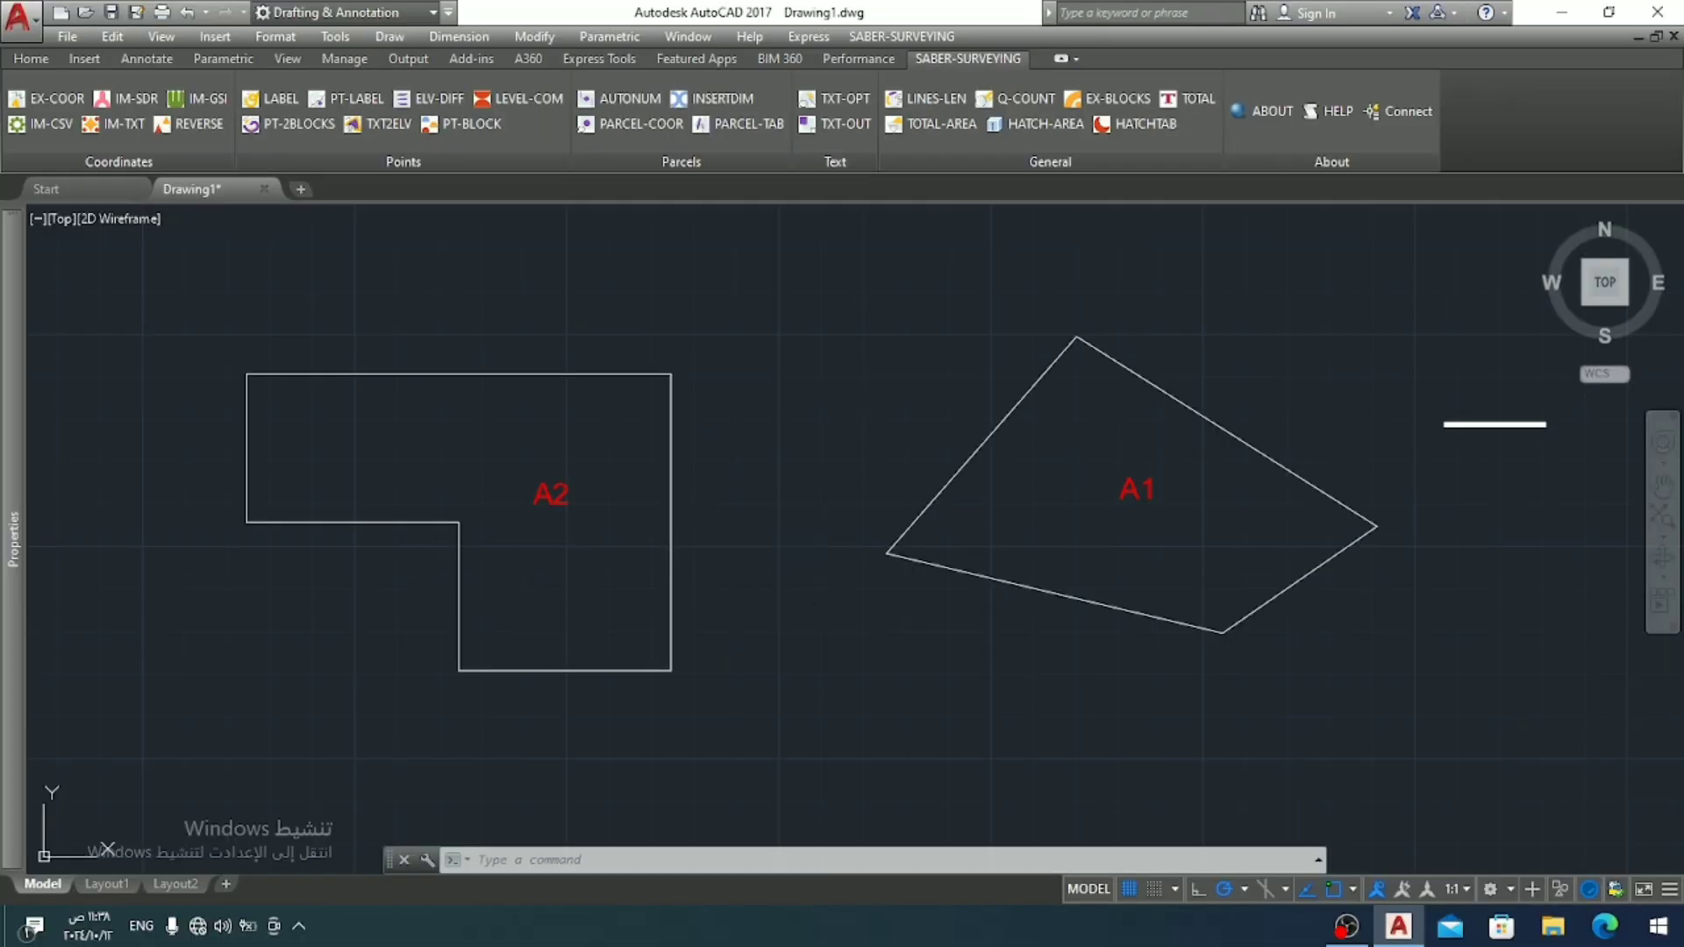
{"action": "key", "text": "Escape"}
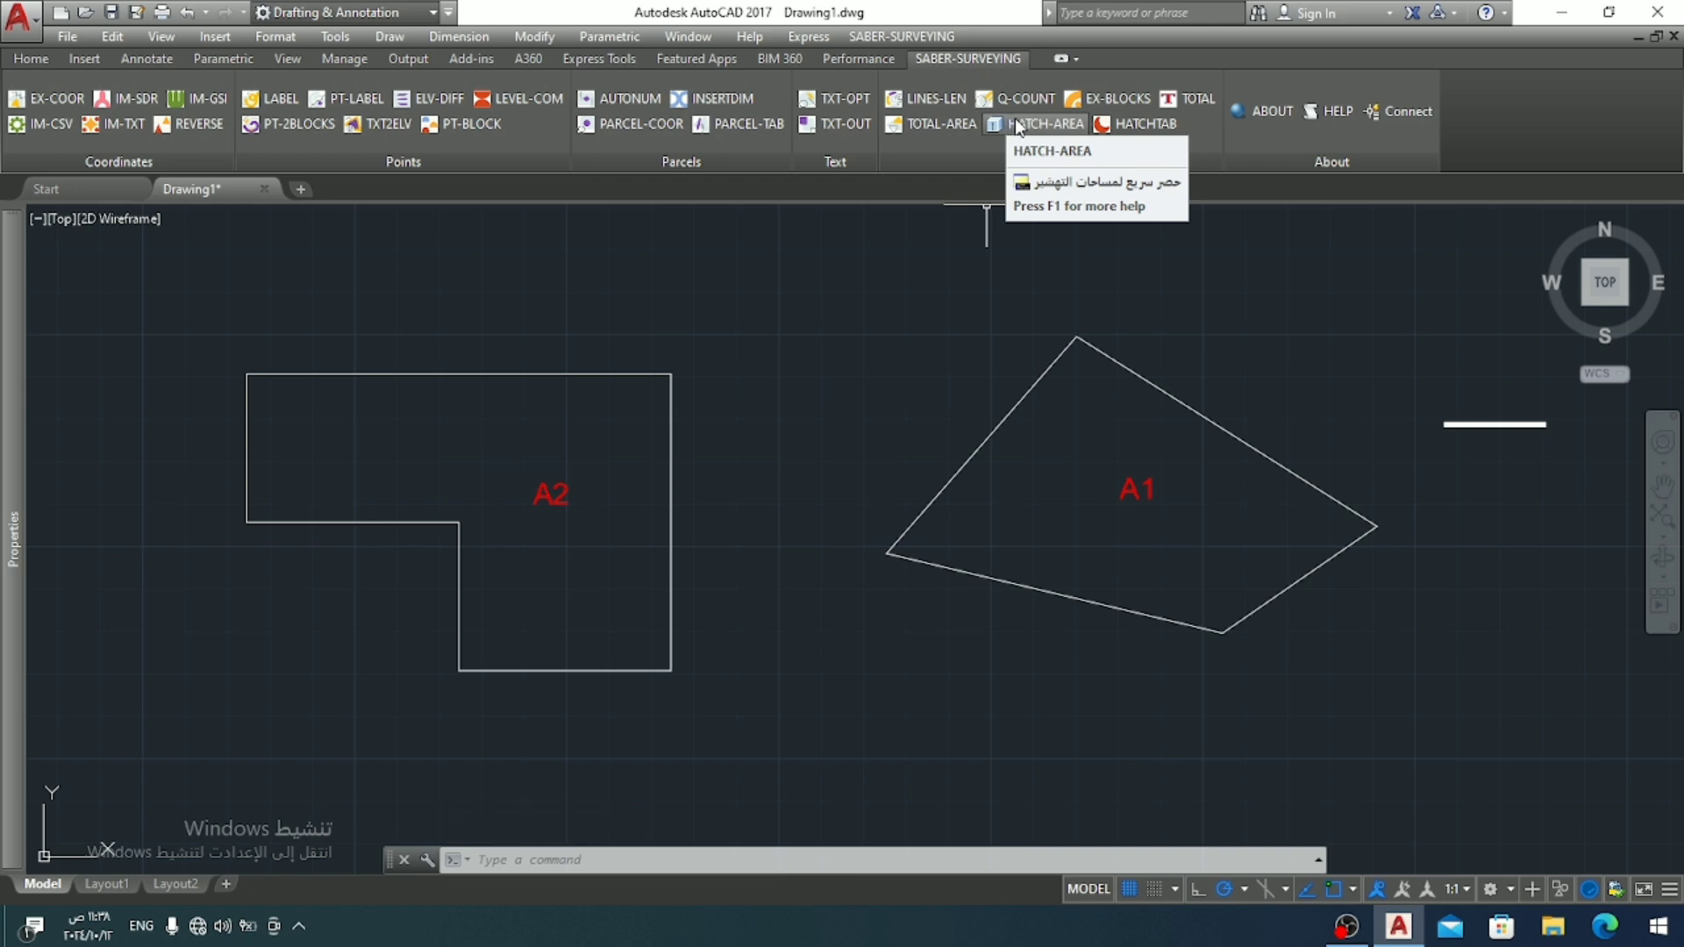
{"action": "left_click", "coordinate": [31, 58]}
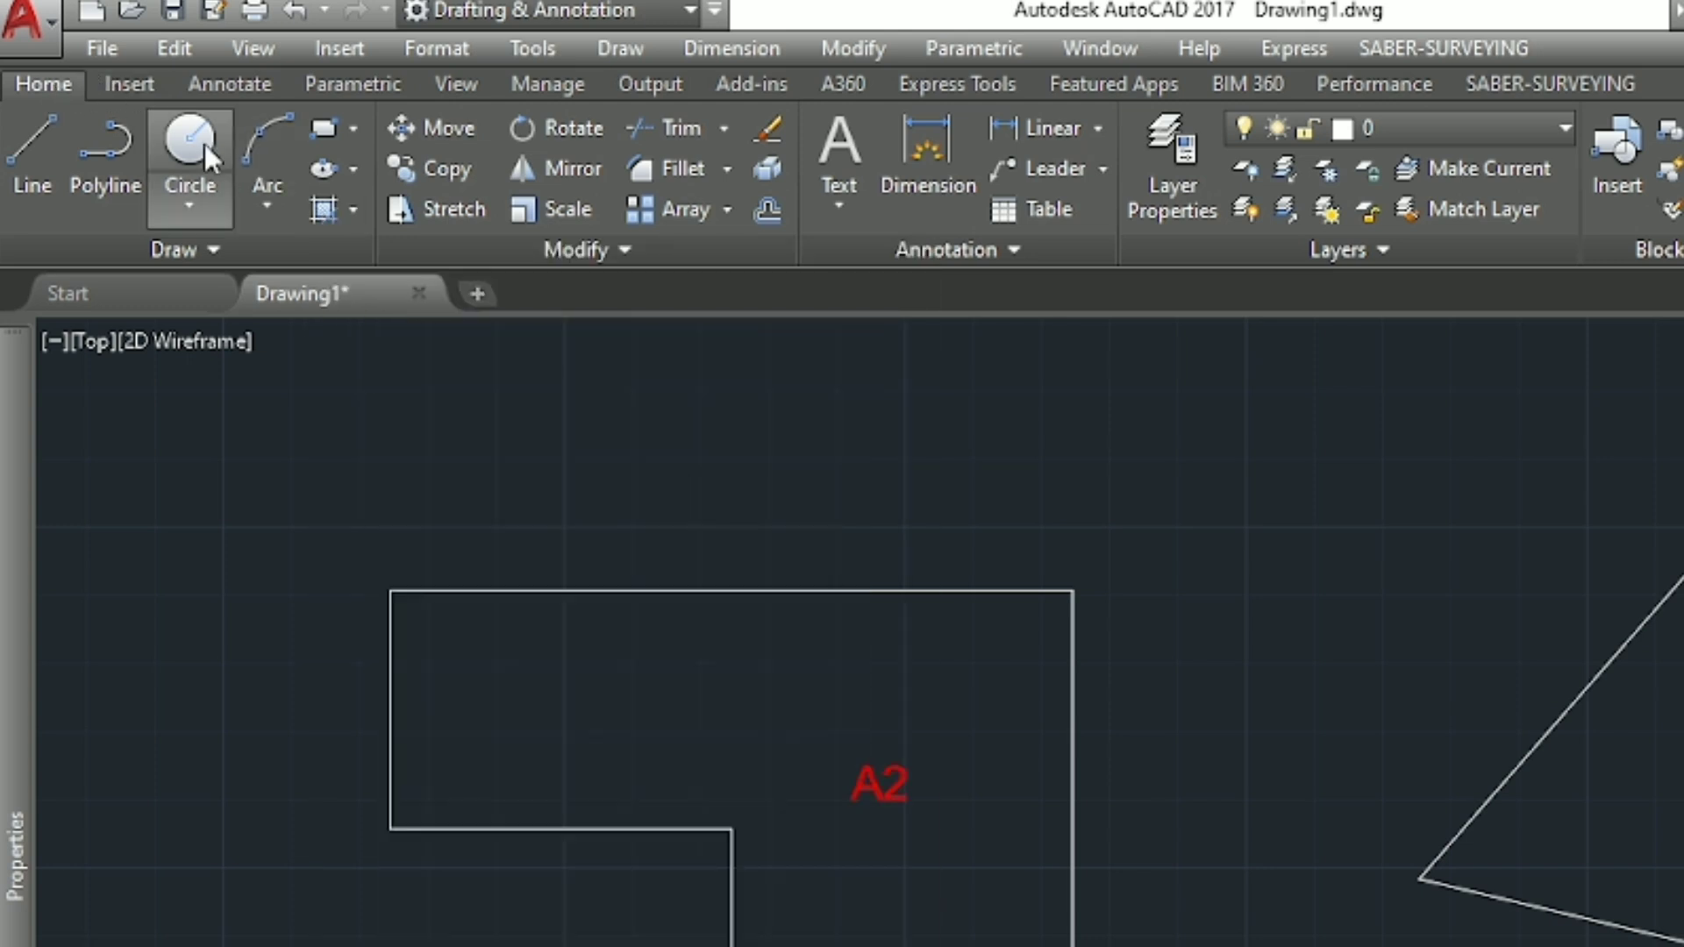
Step: Fill parcel A2 with the ANGLE hatch pattern
{"action": "left_click", "coordinate": [328, 208]}
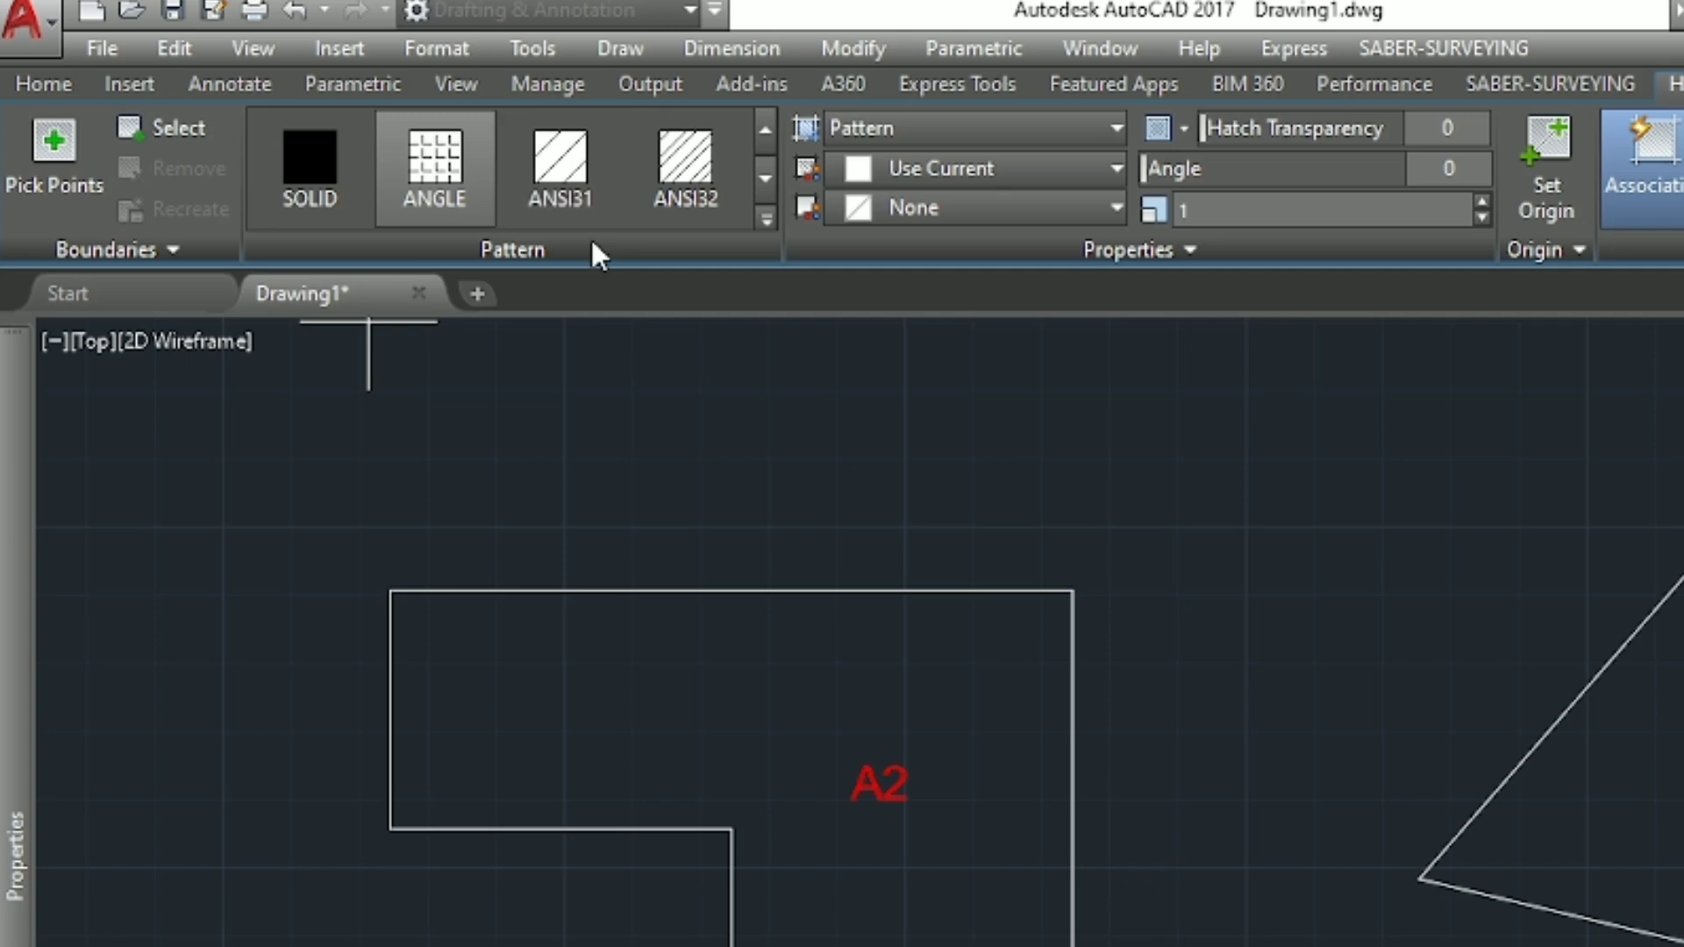
{"action": "left_click", "coordinate": [423, 165]}
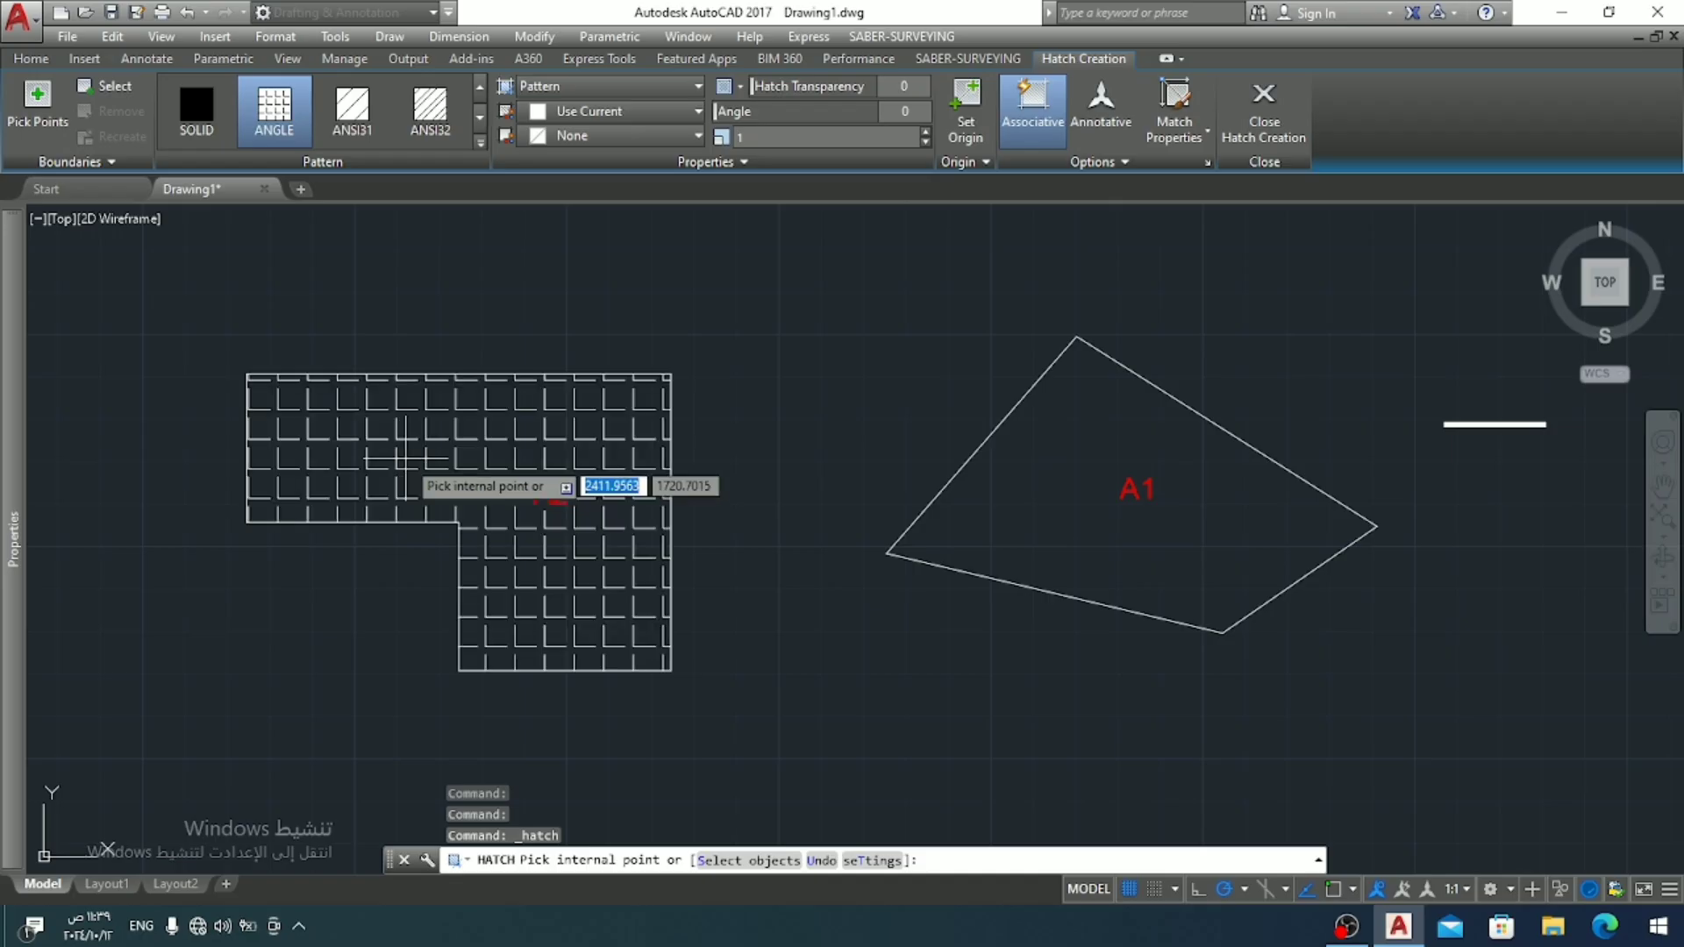
{"action": "left_click", "coordinate": [406, 457]}
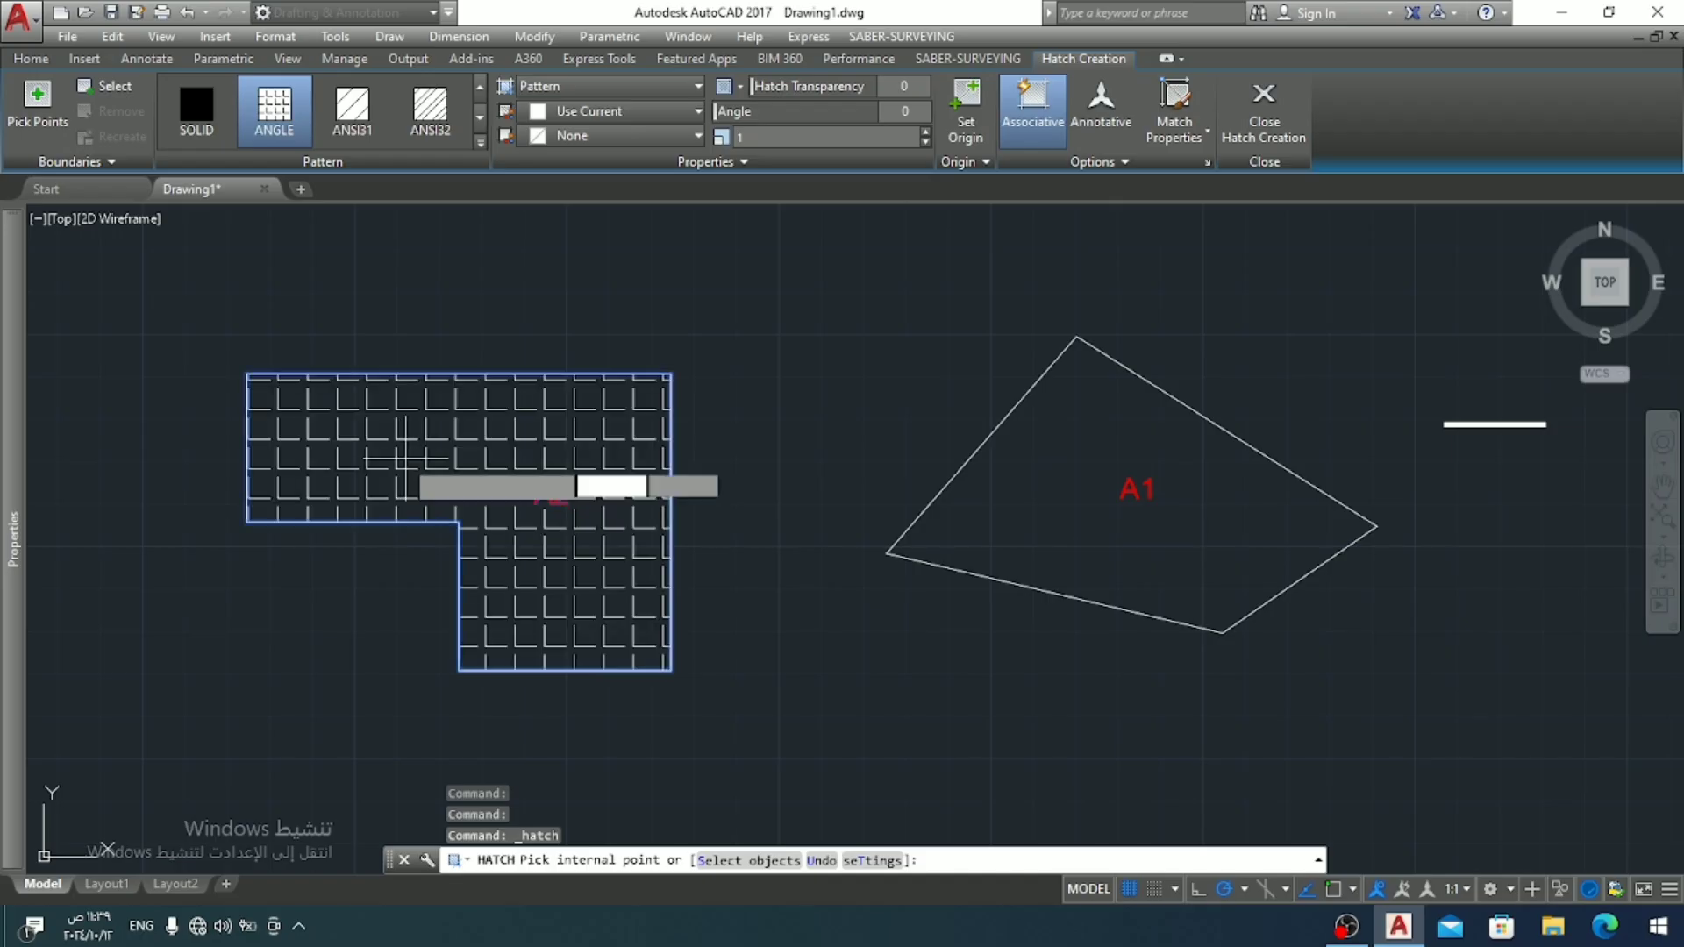
{"action": "key", "text": "Return"}
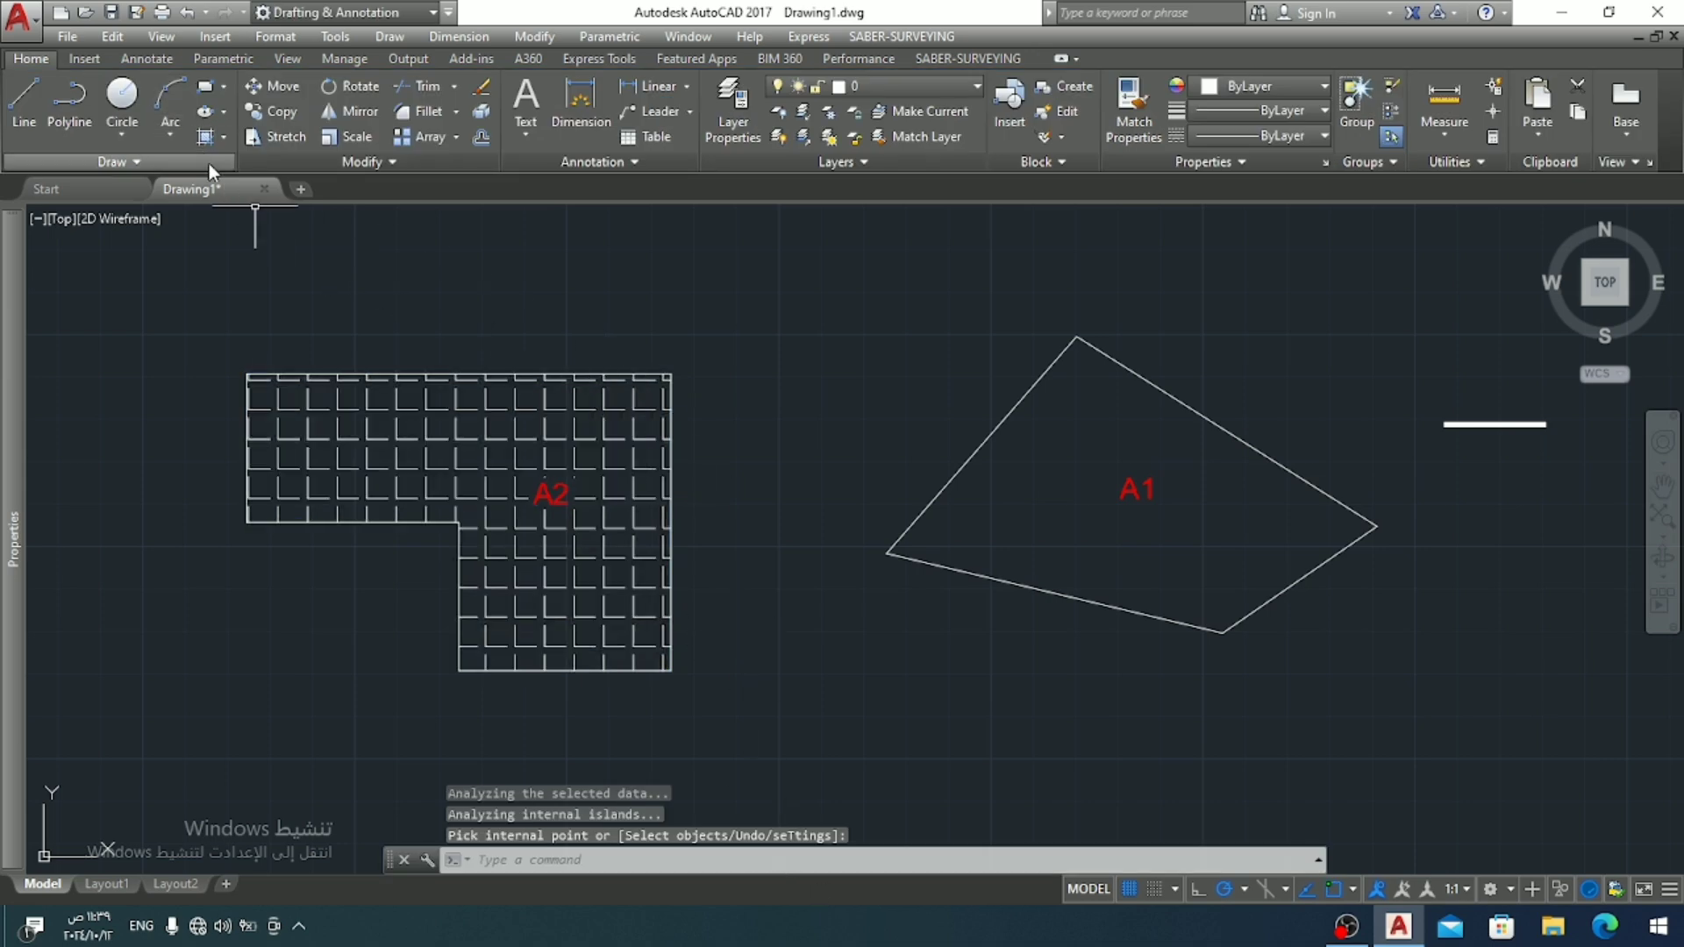
{"action": "left_click", "coordinate": [203, 139]}
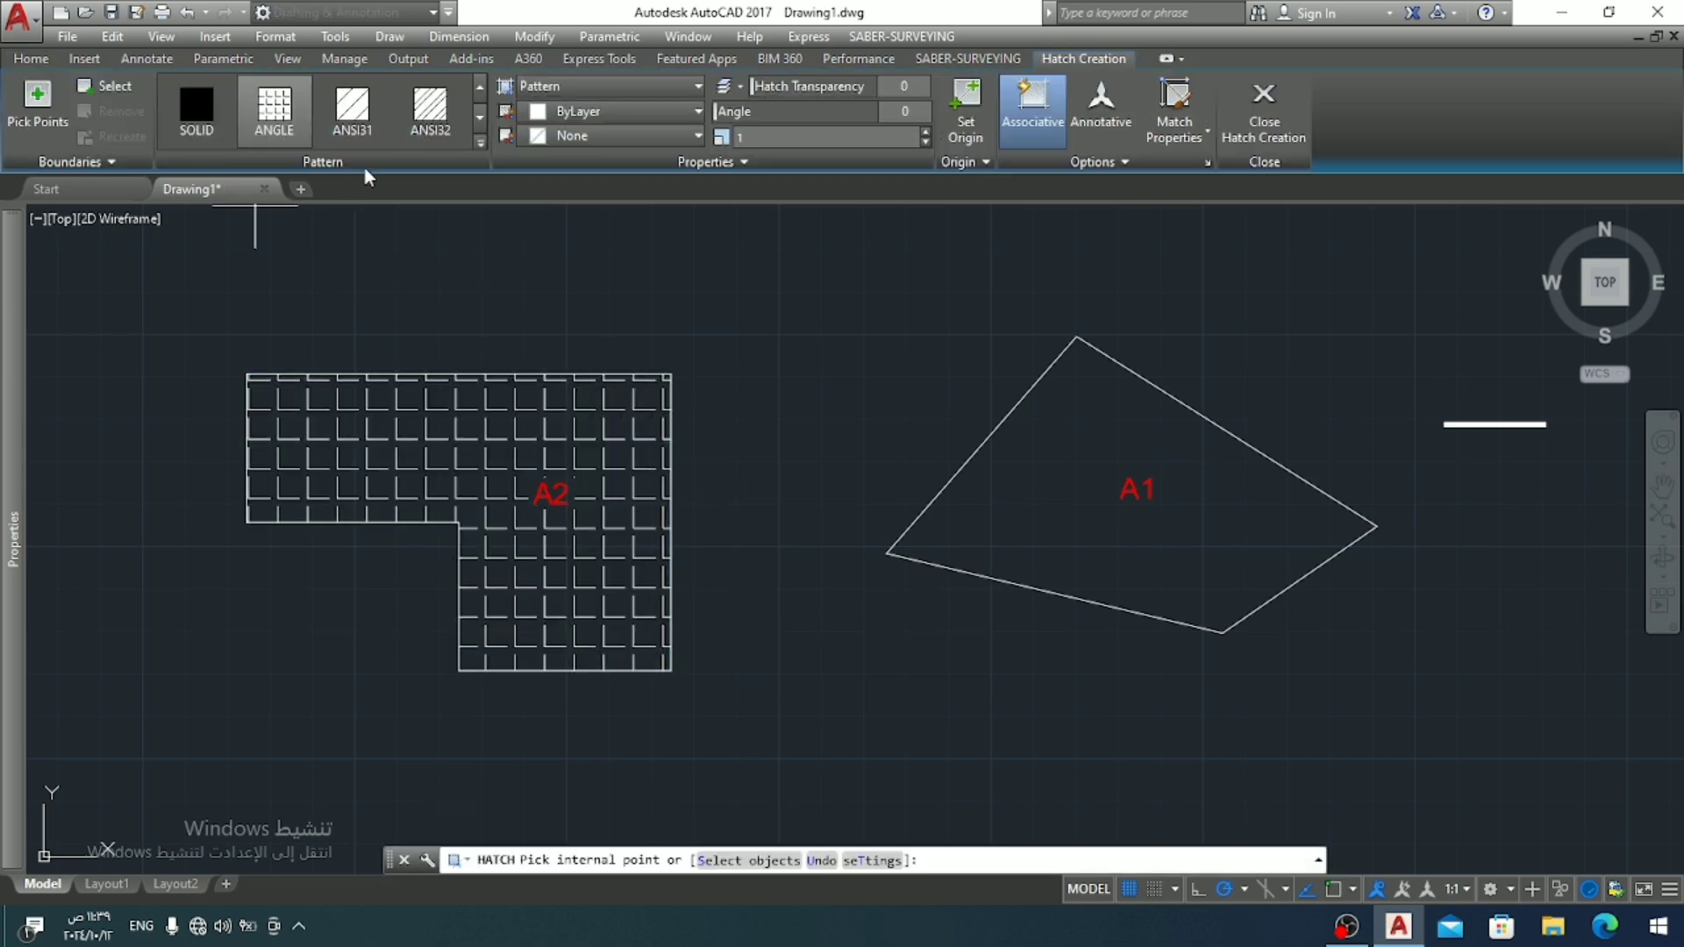
Step: Fill parcel A1 with the ANSI32 hatch pattern
{"action": "left_click", "coordinate": [412, 140]}
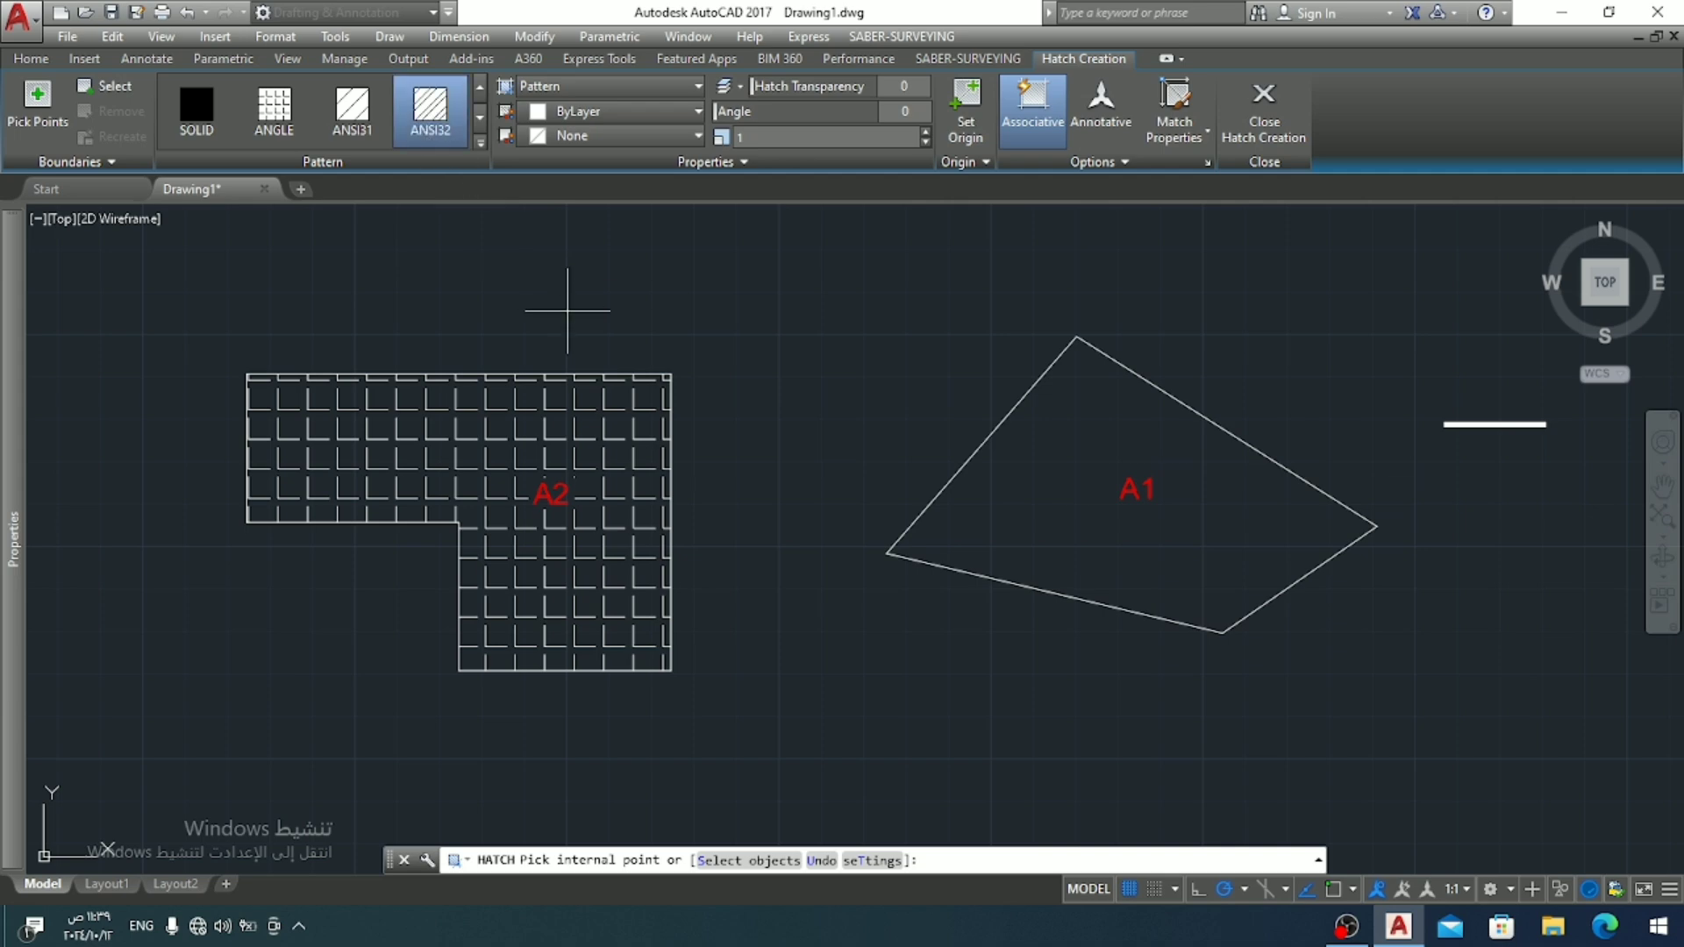
{"action": "left_click", "coordinate": [1059, 492]}
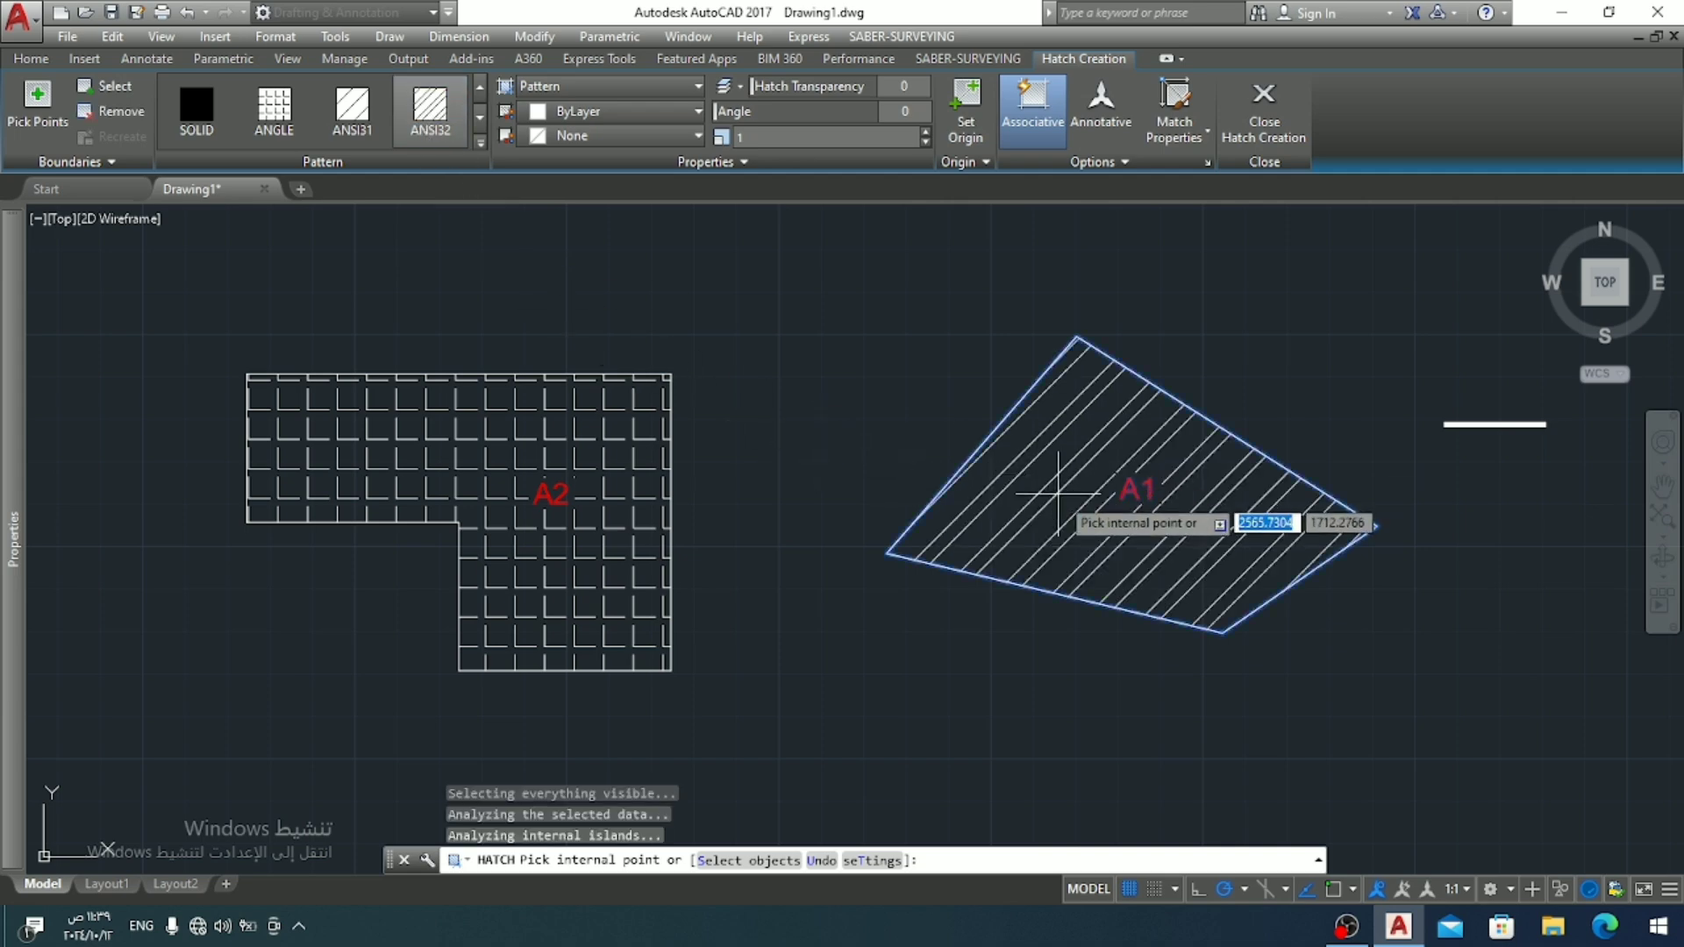
{"action": "key", "text": "Return"}
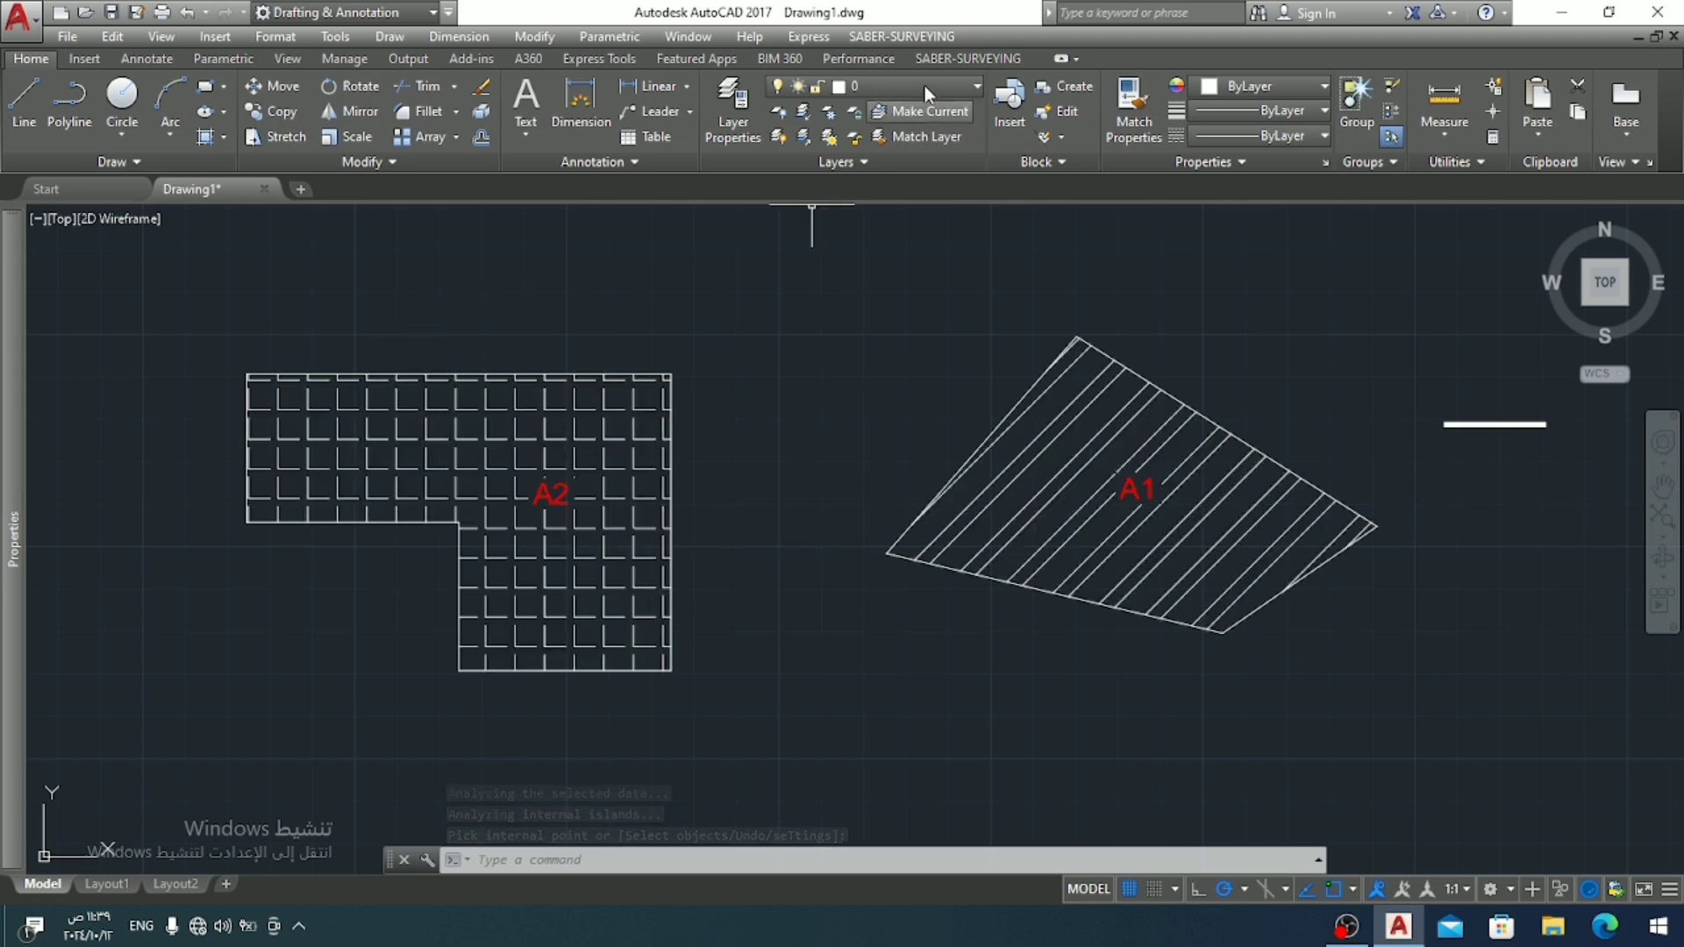
{"action": "left_click", "coordinate": [948, 56]}
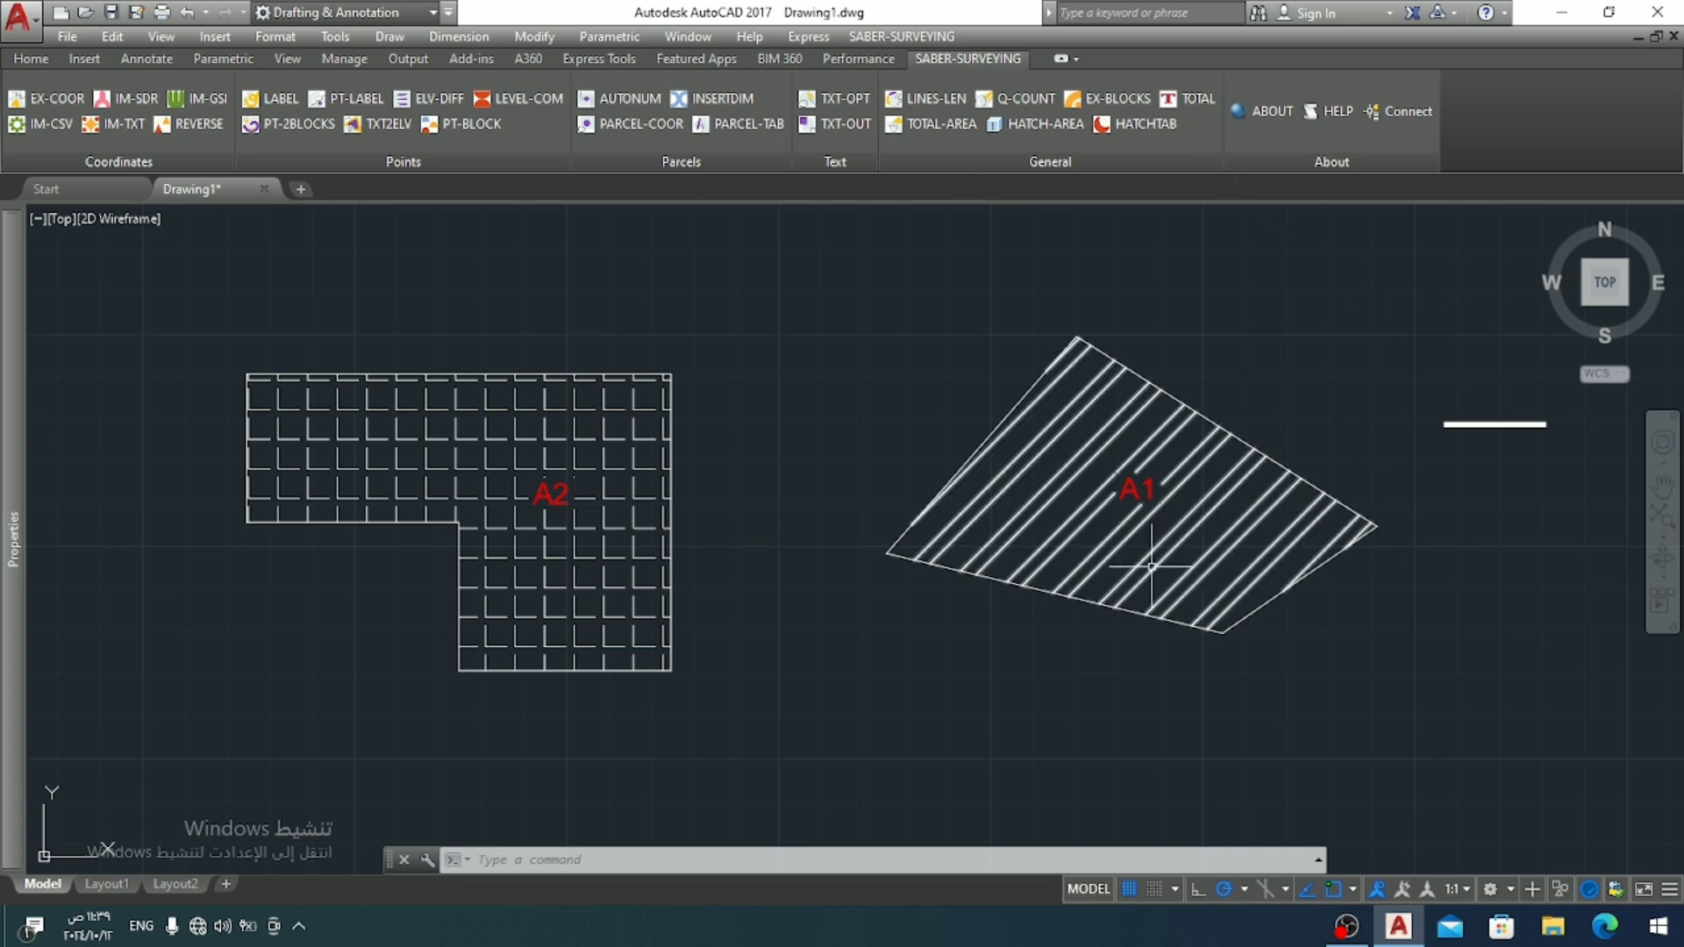
Step: Run HATCH-AREA on both parcel hatches and read the 9405.895 total in the command history
{"action": "left_click", "coordinate": [1038, 123]}
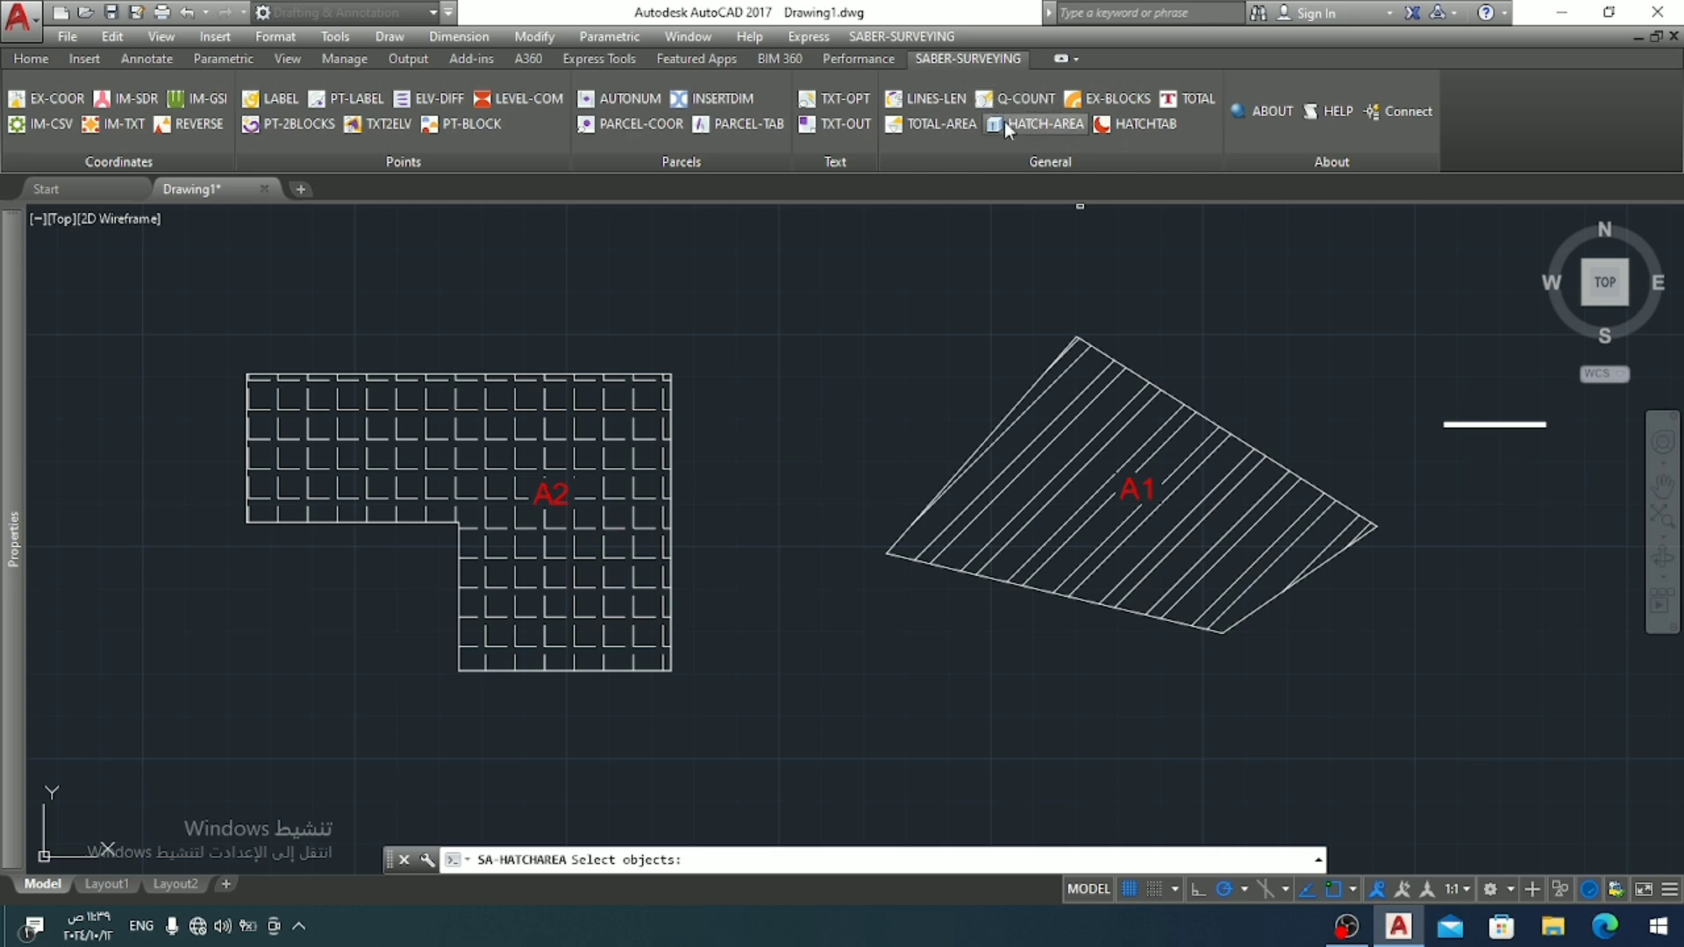
{"action": "left_click", "coordinate": [1039, 124]}
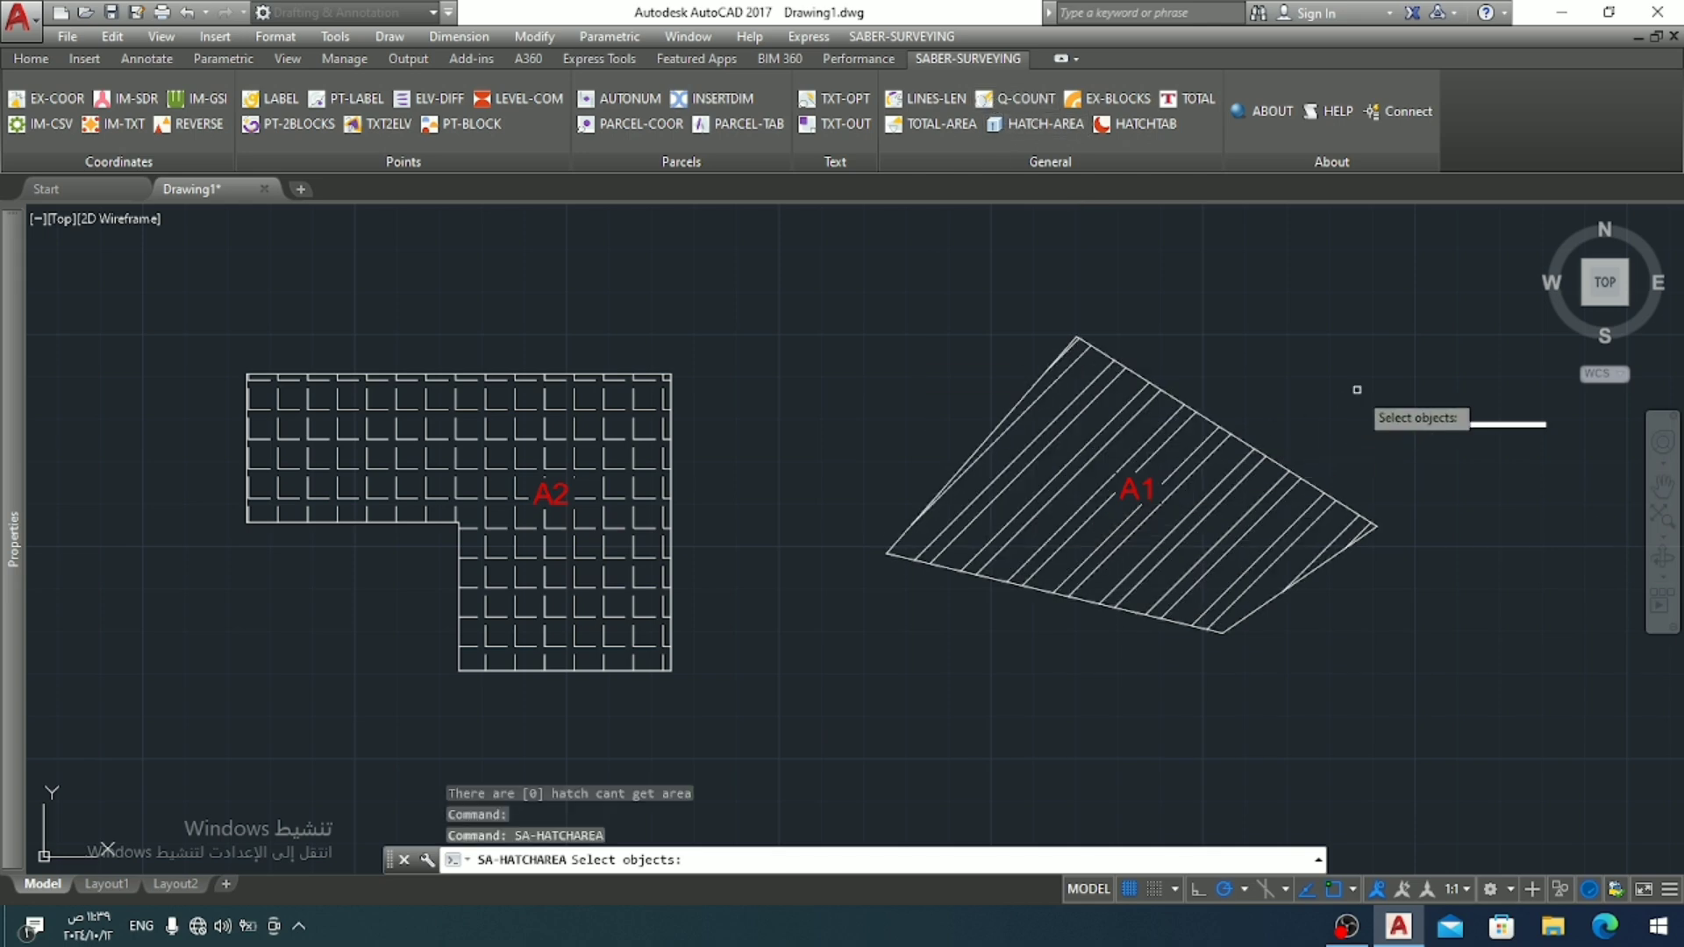
{"action": "left_click", "coordinate": [1374, 276]}
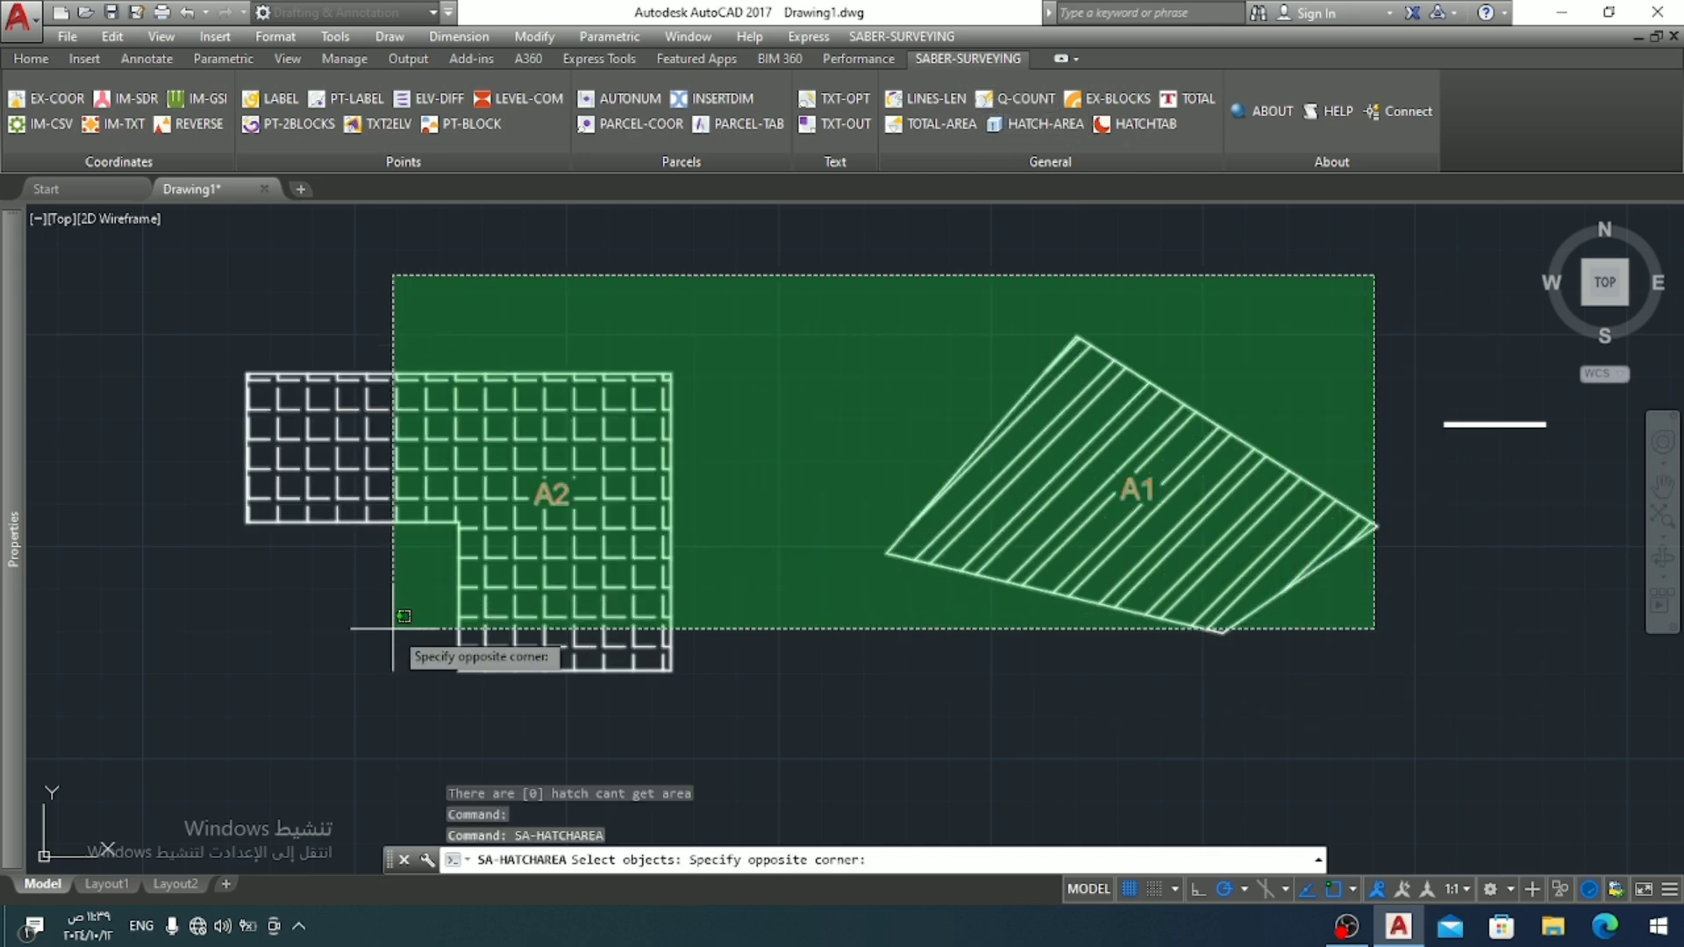
{"action": "left_click", "coordinate": [230, 746]}
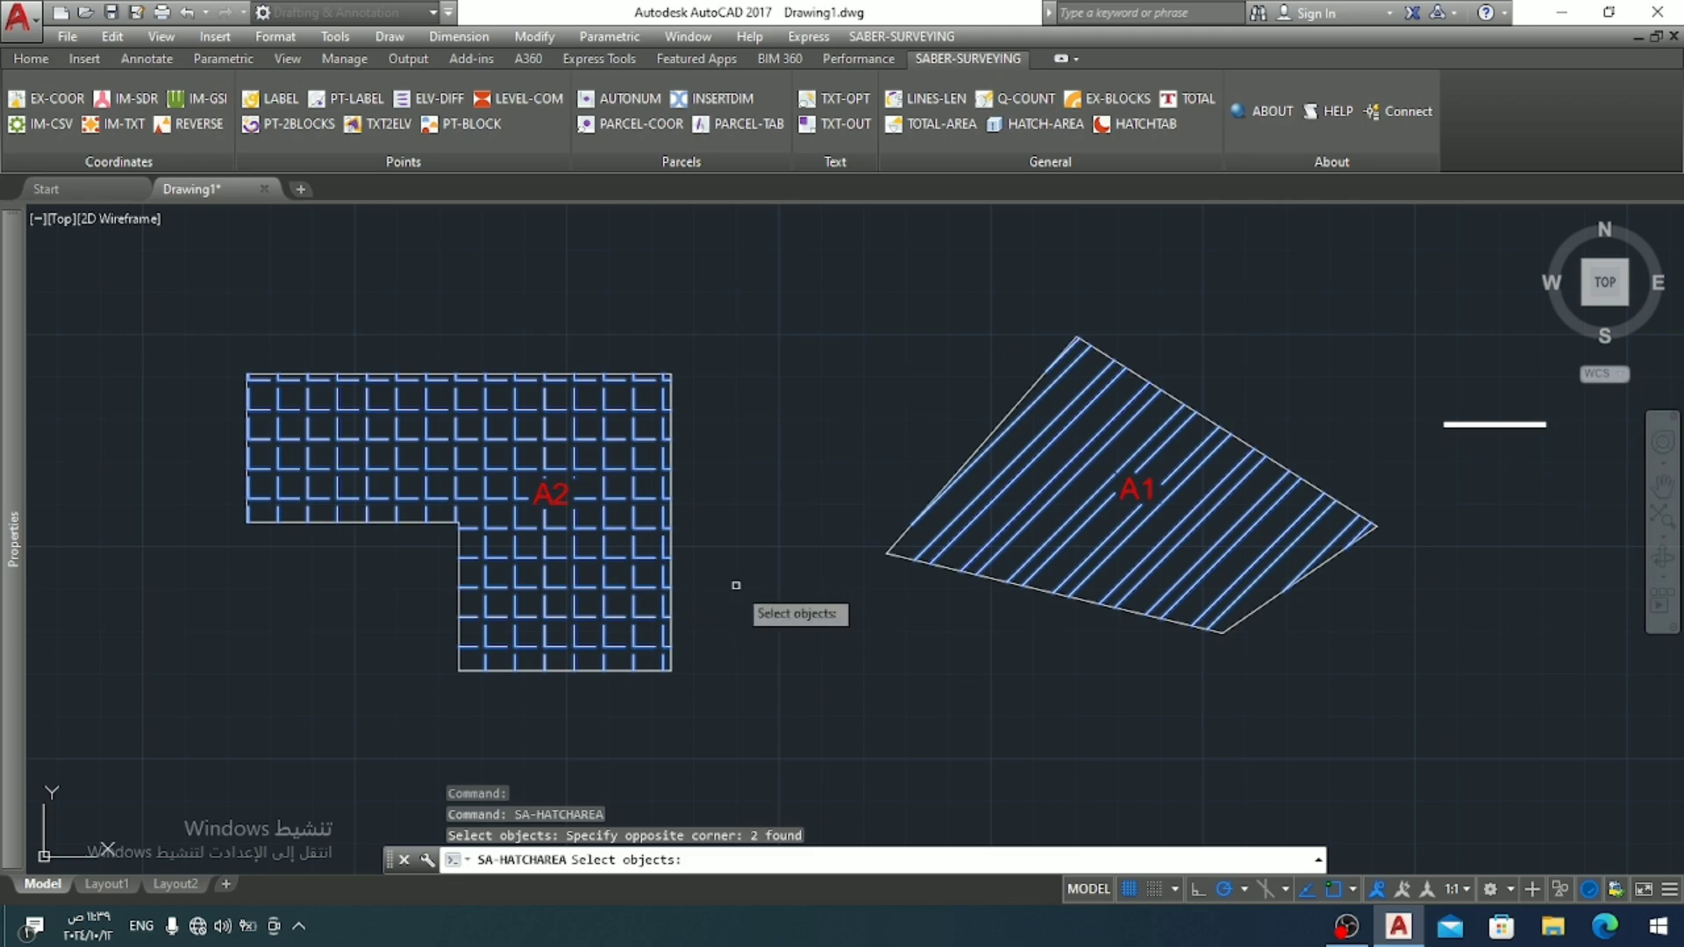
{"action": "key", "text": "Return"}
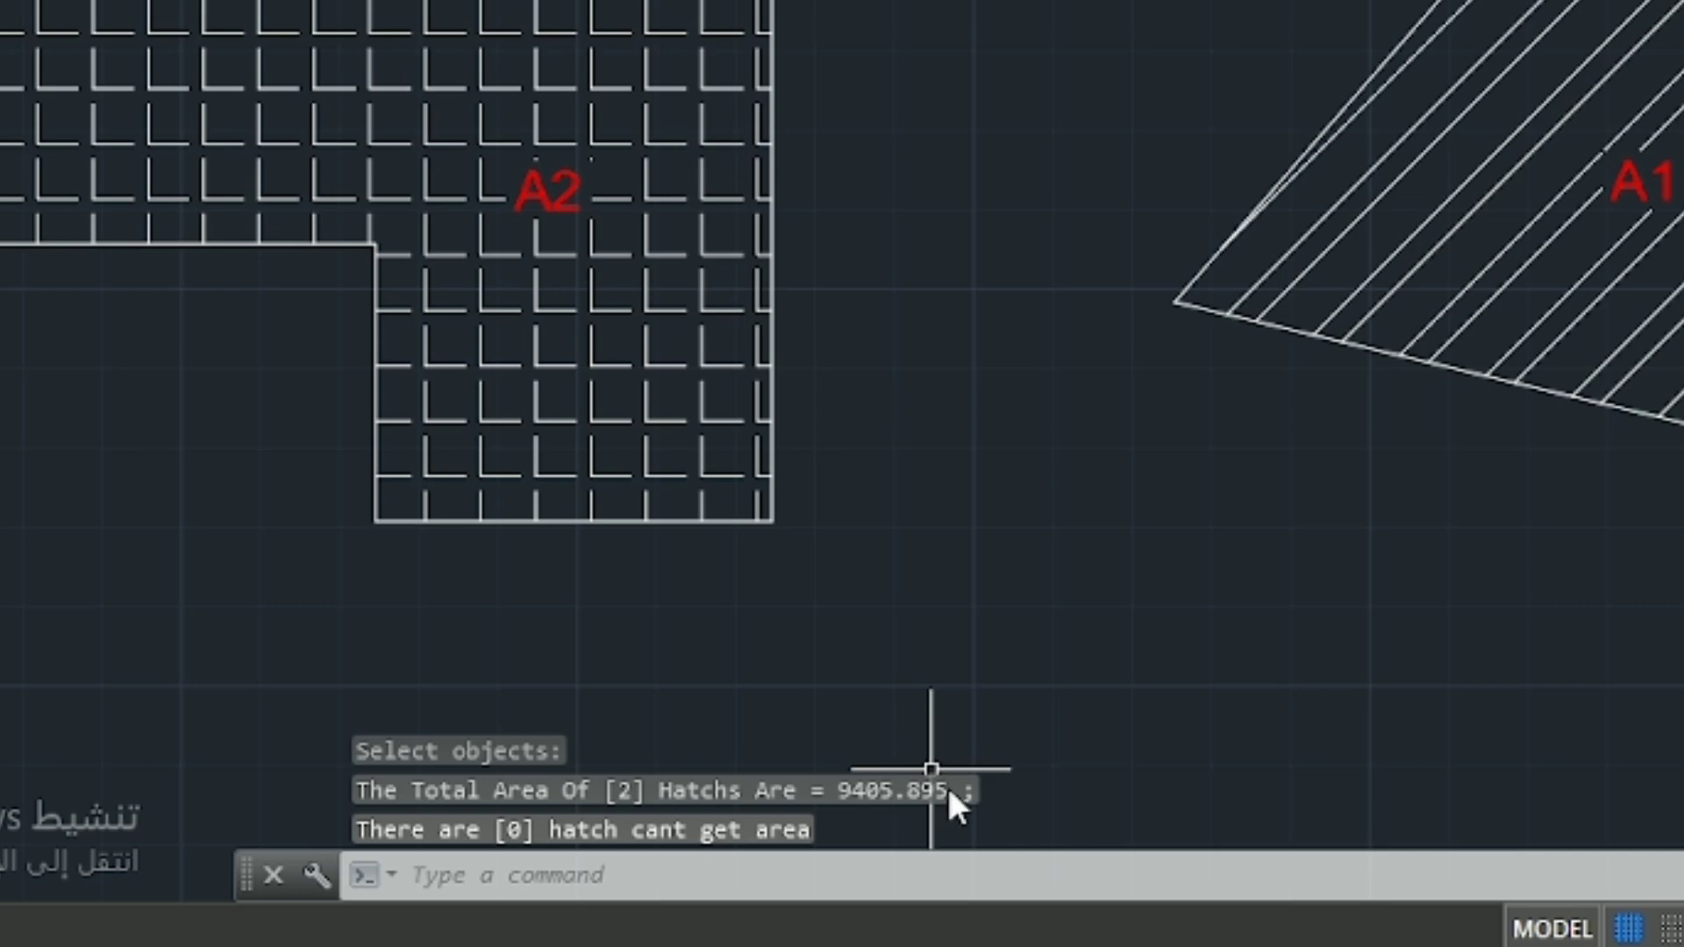
{"action": "left_click_drag", "start_coordinate": [896, 851], "coordinate": [875, 759]}
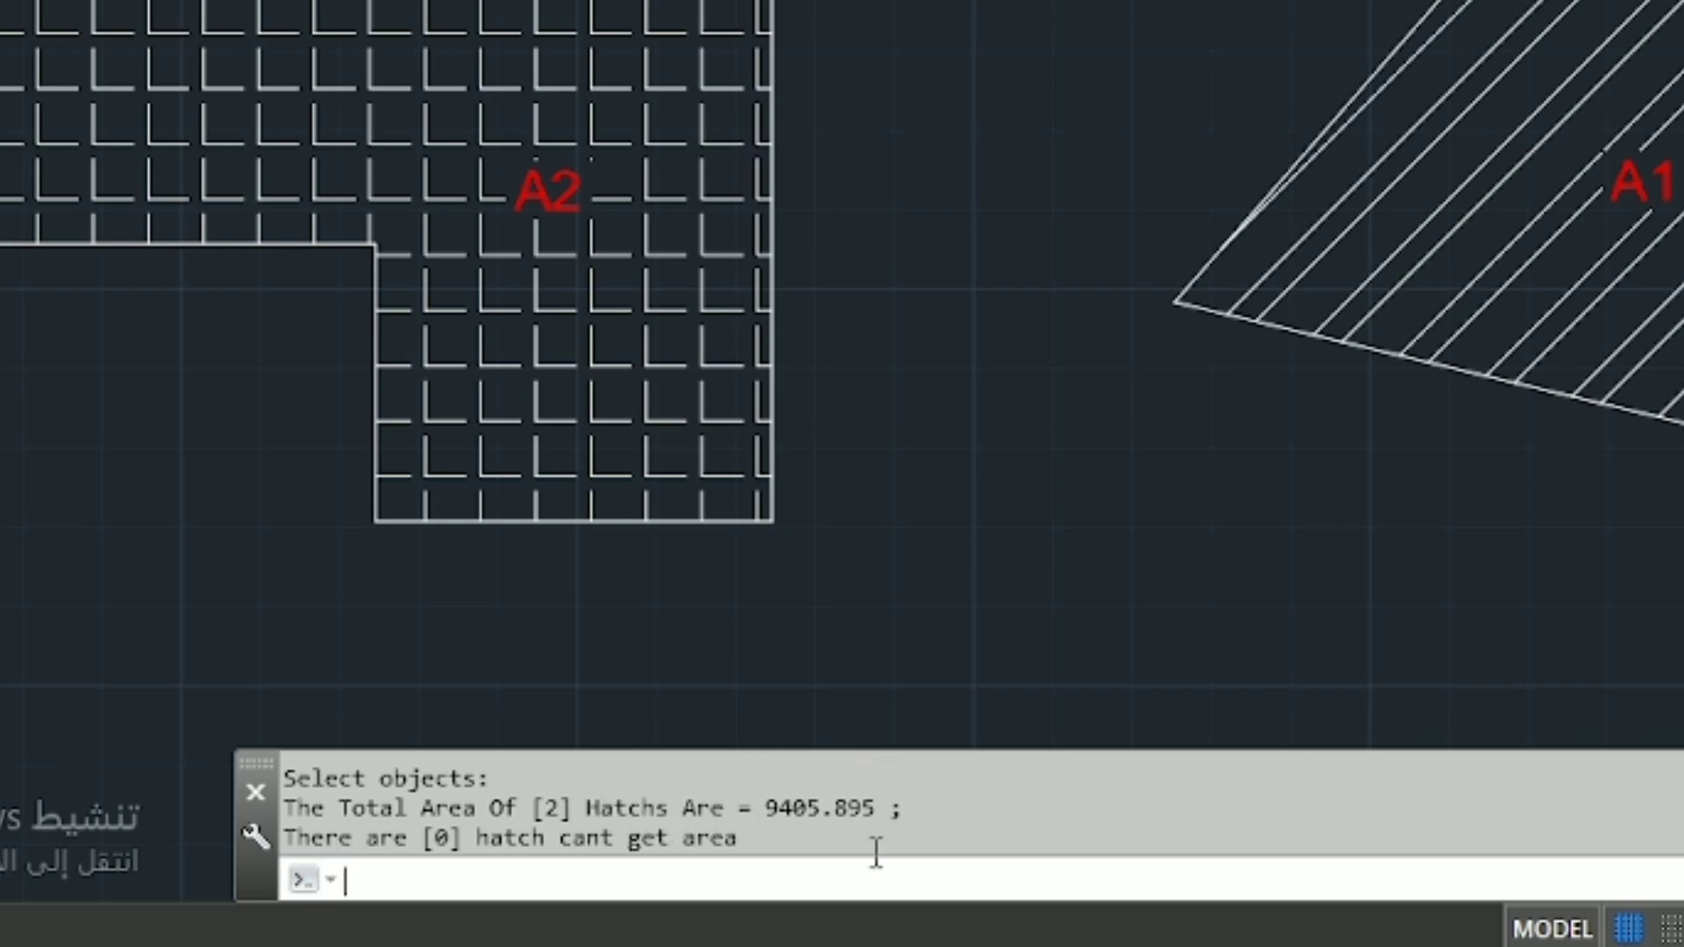
{"action": "left_click_drag", "start_coordinate": [877, 811], "coordinate": [768, 807]}
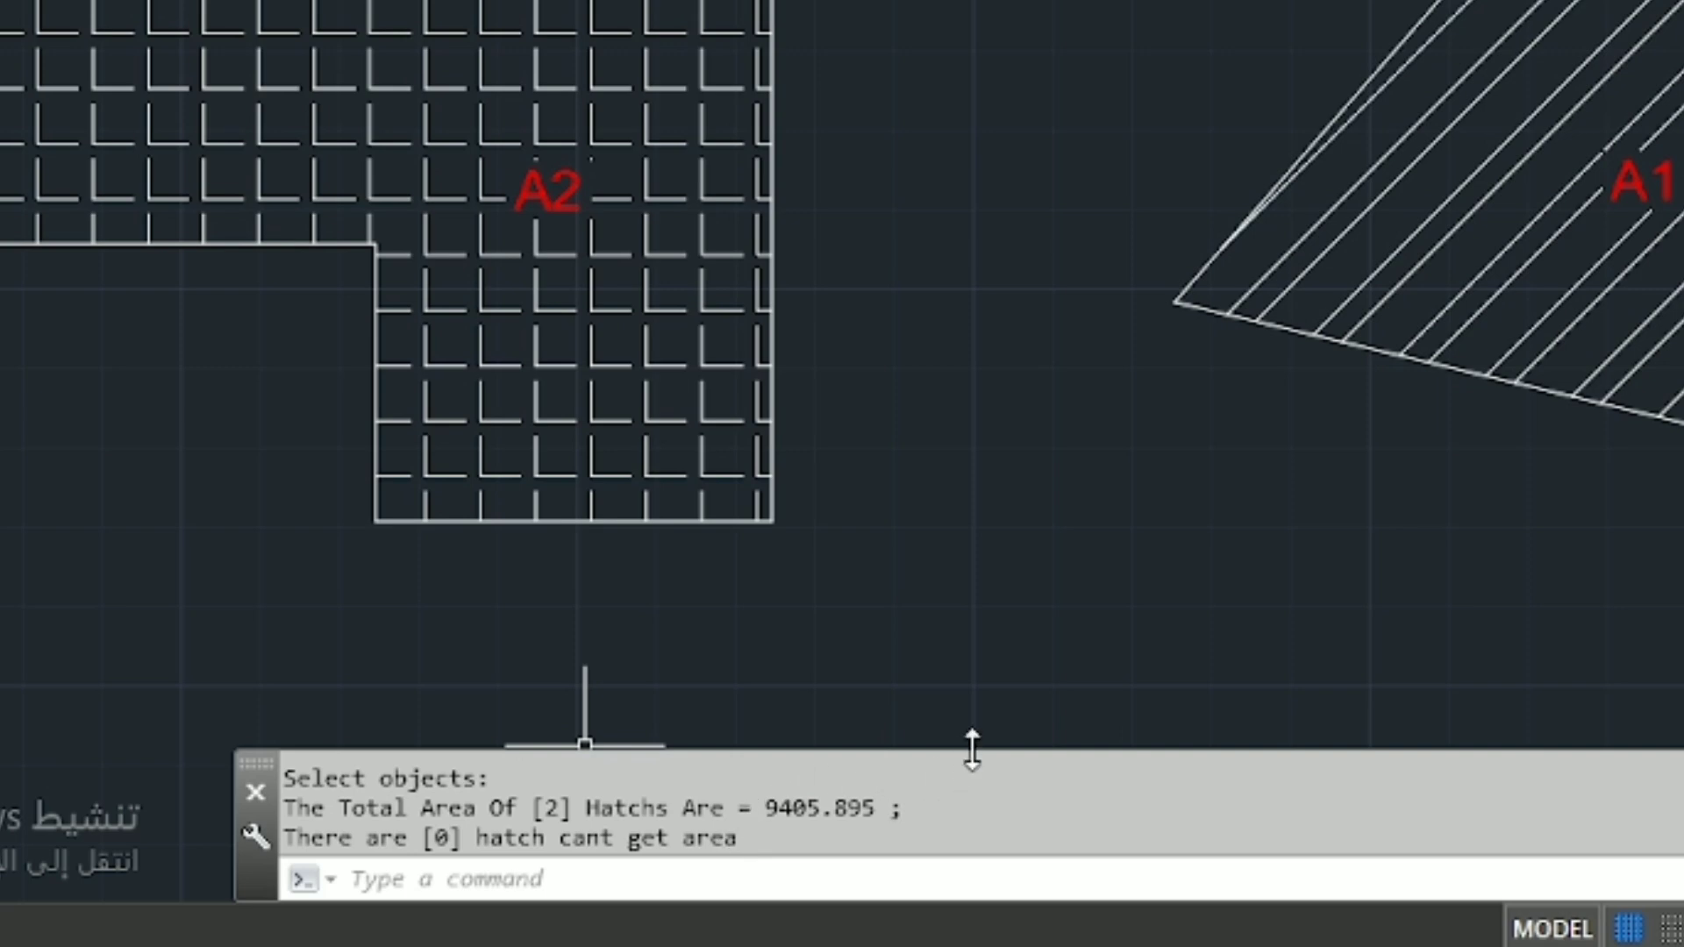
{"action": "left_click_drag", "start_coordinate": [972, 750], "coordinate": [958, 857]}
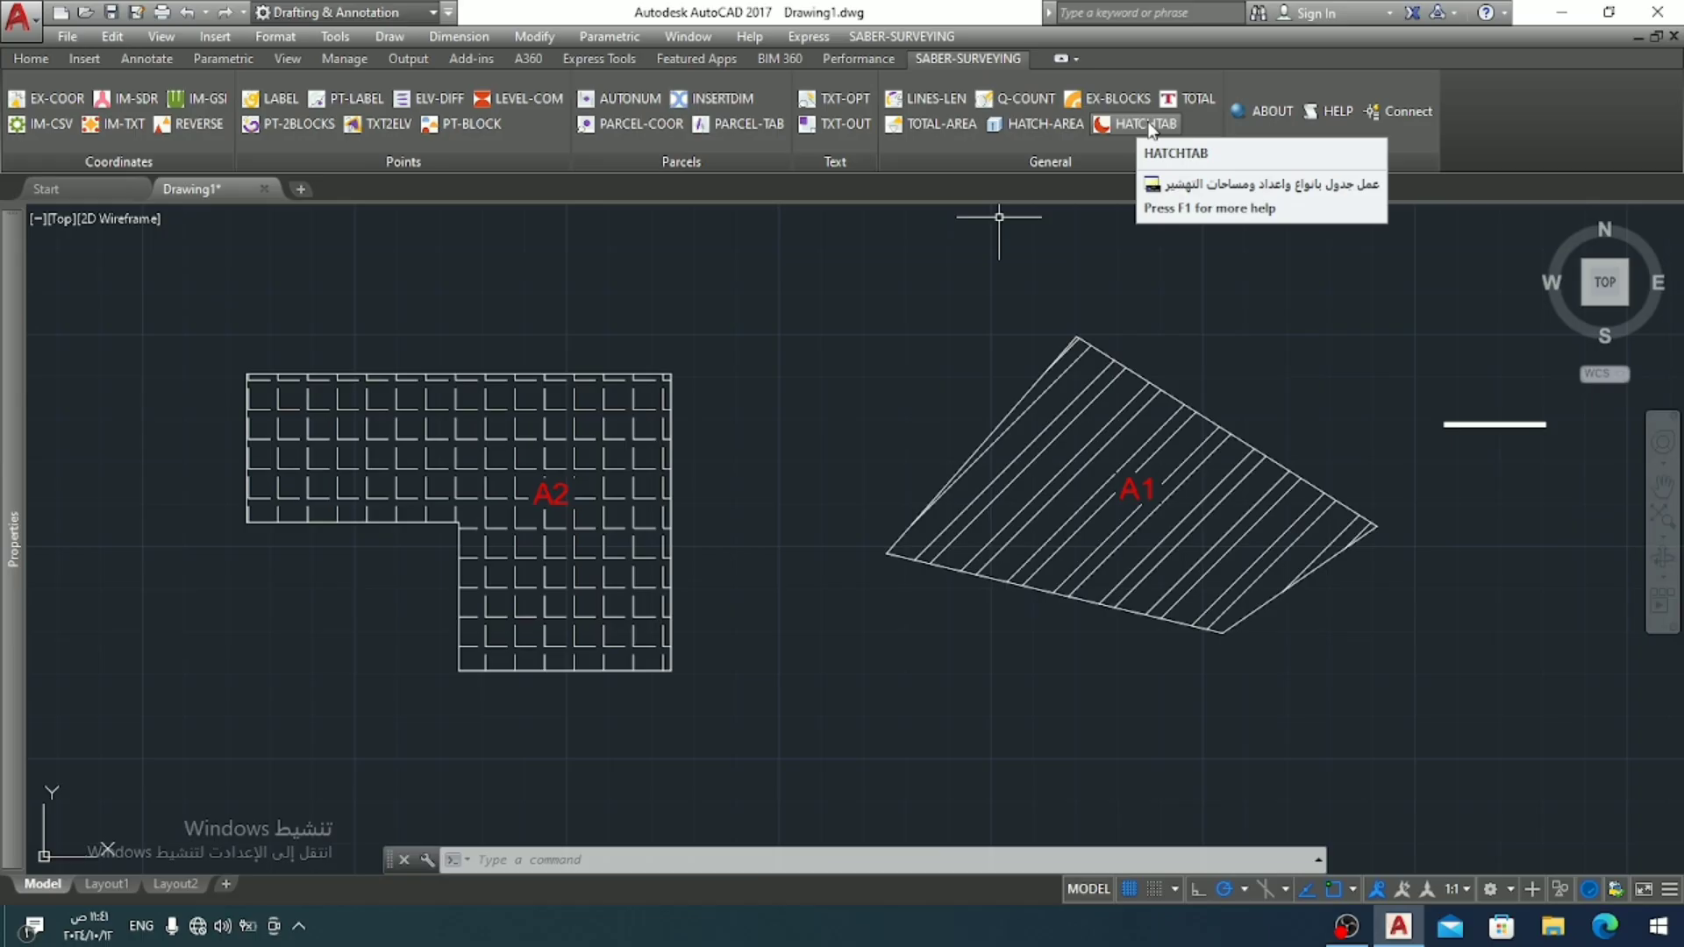
Step: Place a HATCHTAB area table (4155.895, 5250.000) beside parcel A2, then open the SABER-SURVEYING help
{"action": "left_click", "coordinate": [1145, 123]}
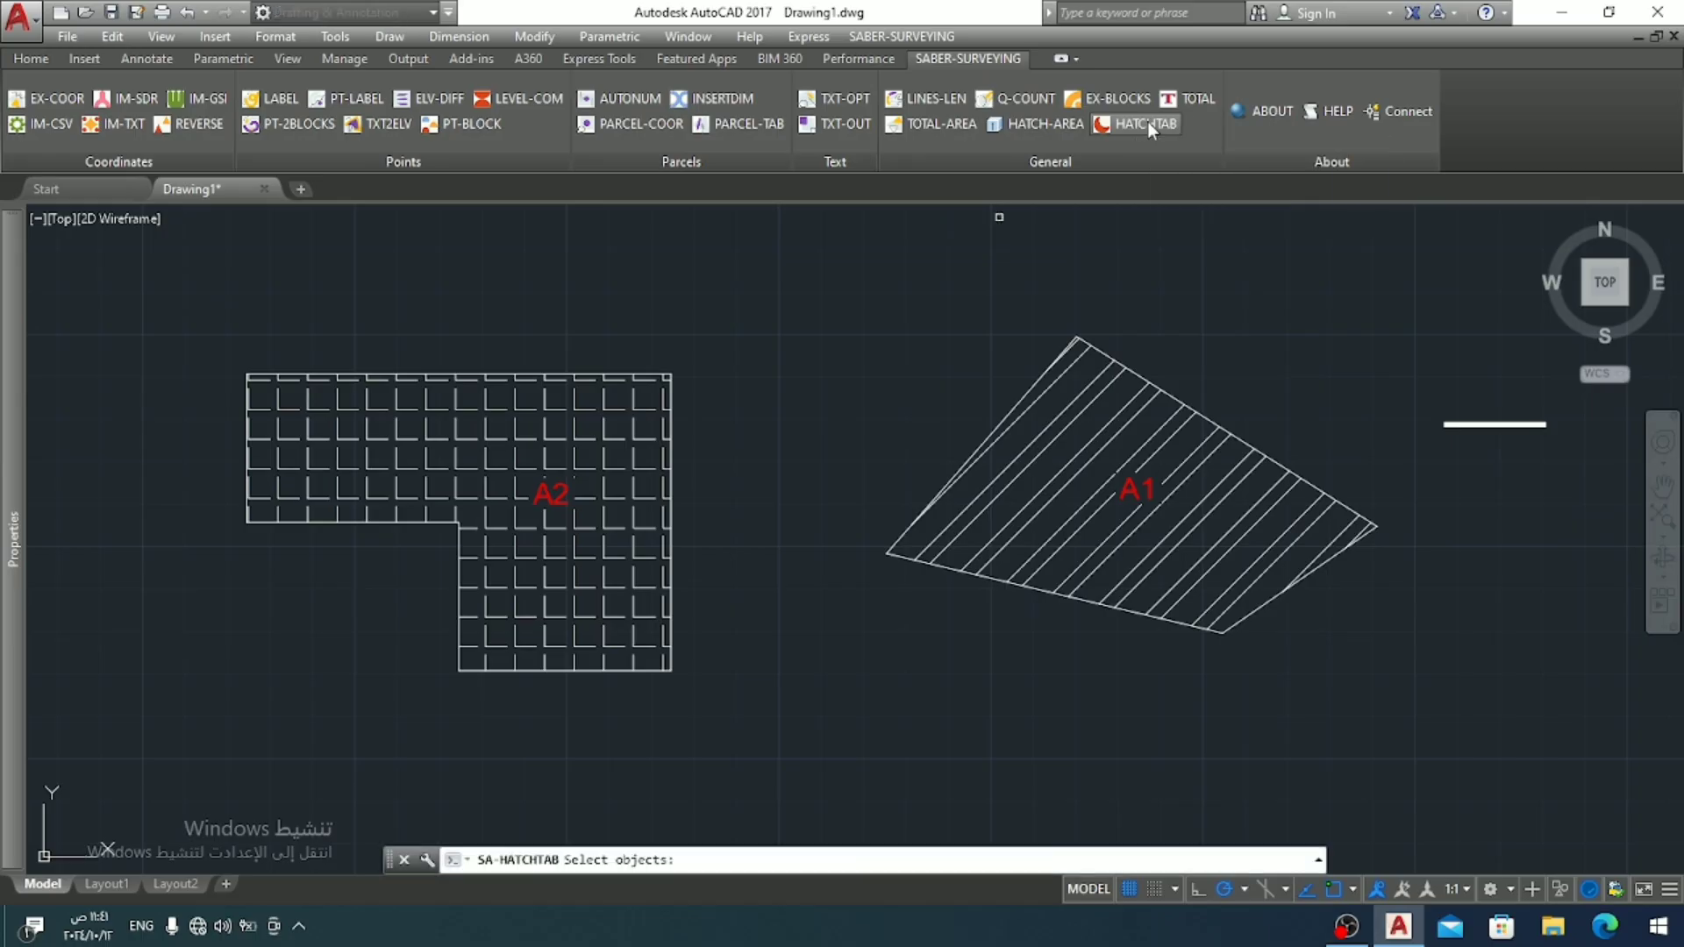
{"action": "left_click", "coordinate": [1377, 275]}
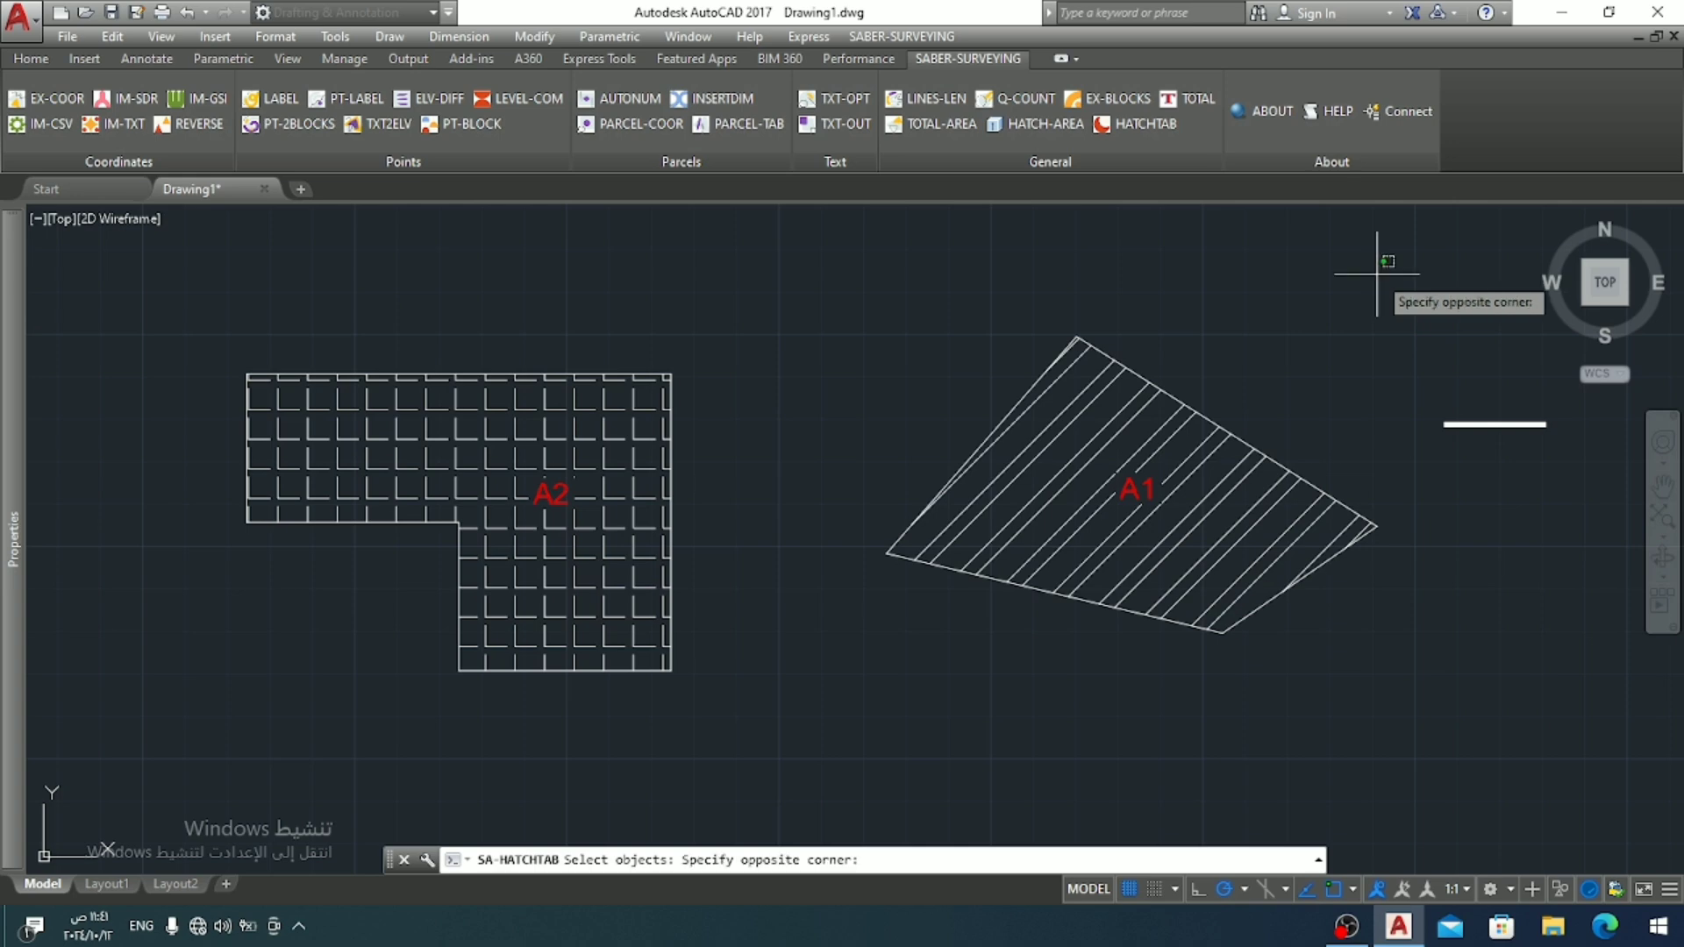
{"action": "left_click", "coordinate": [320, 677]}
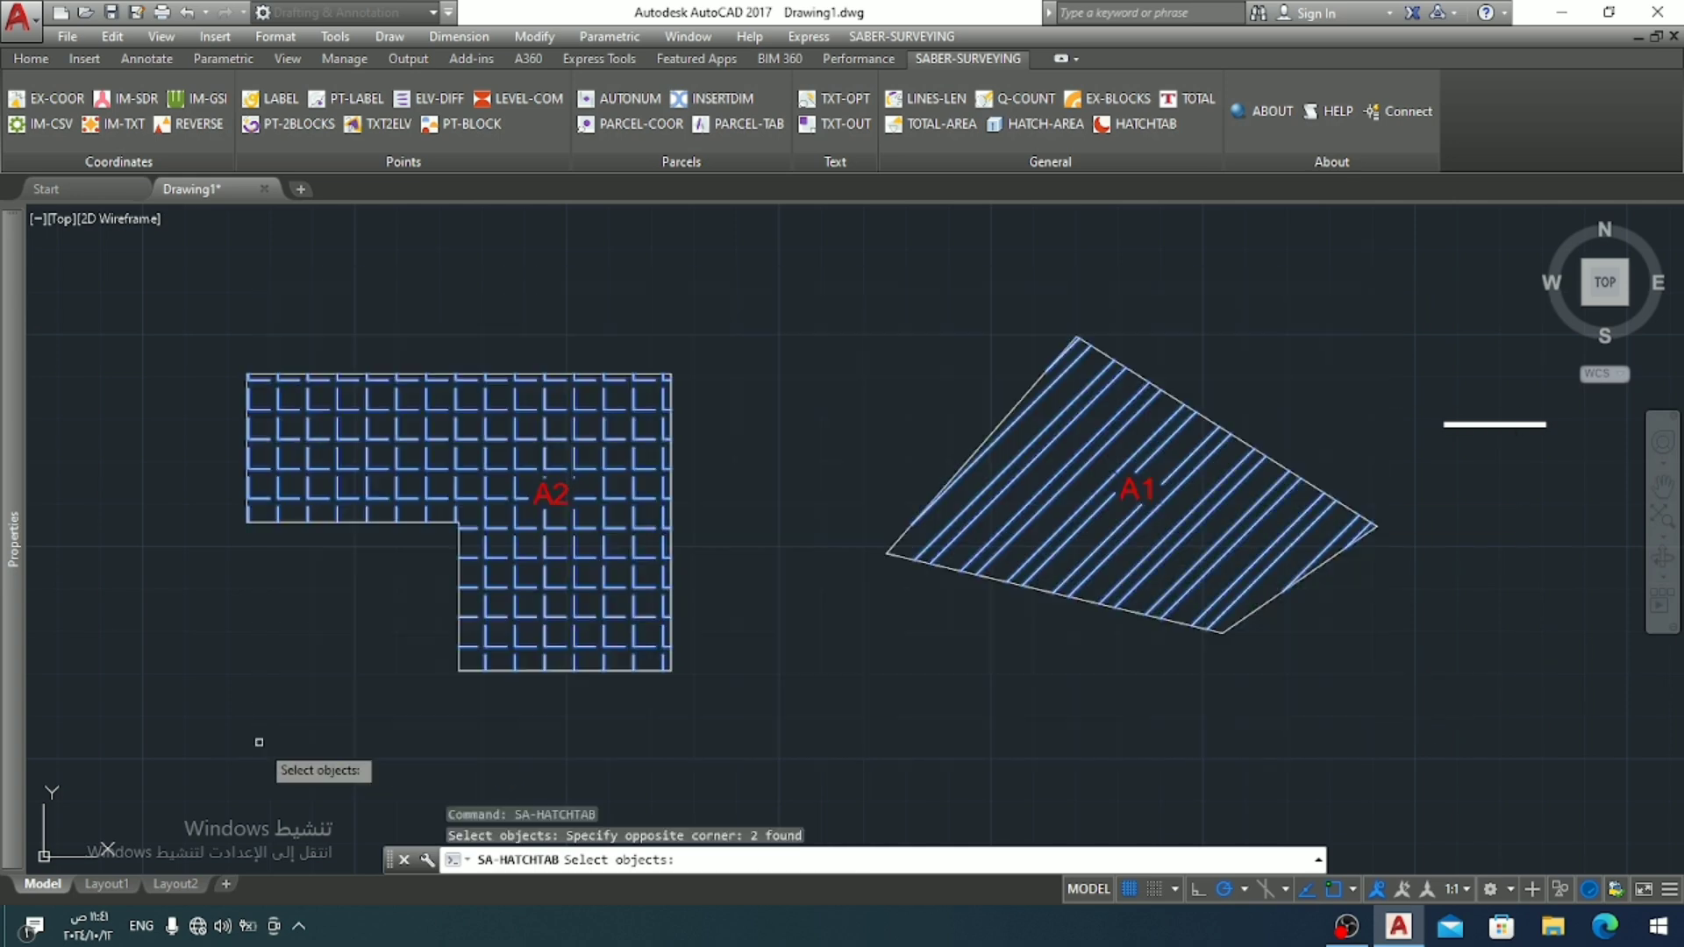
{"action": "key", "text": "Return"}
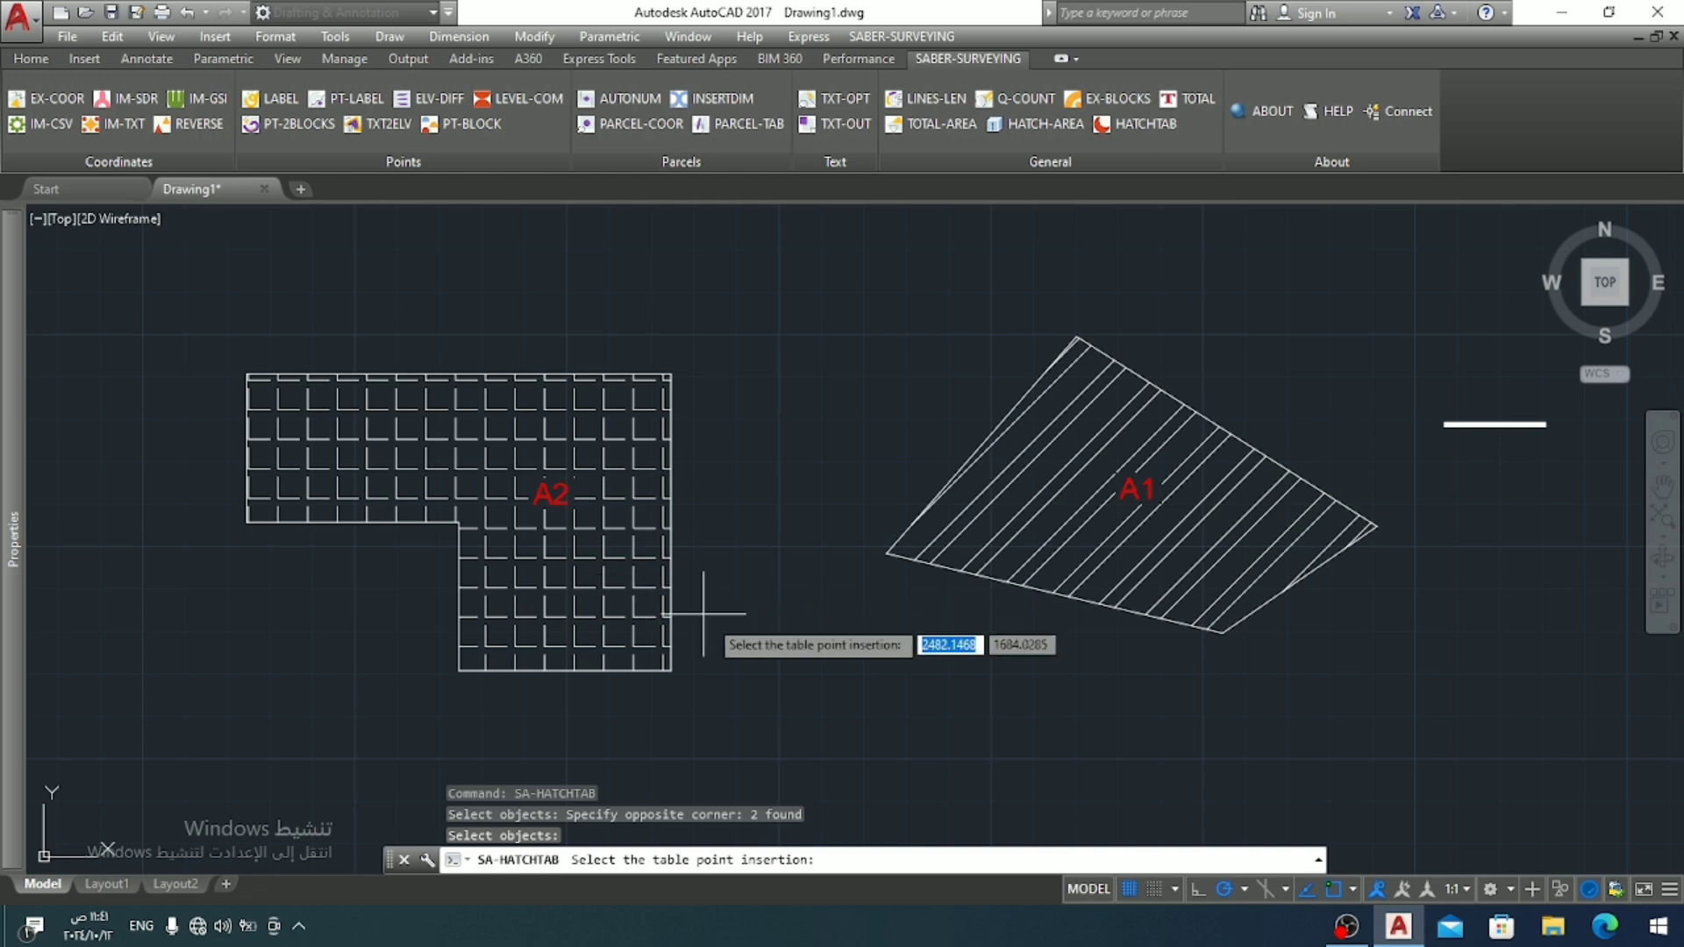
{"action": "left_click", "coordinate": [714, 648]}
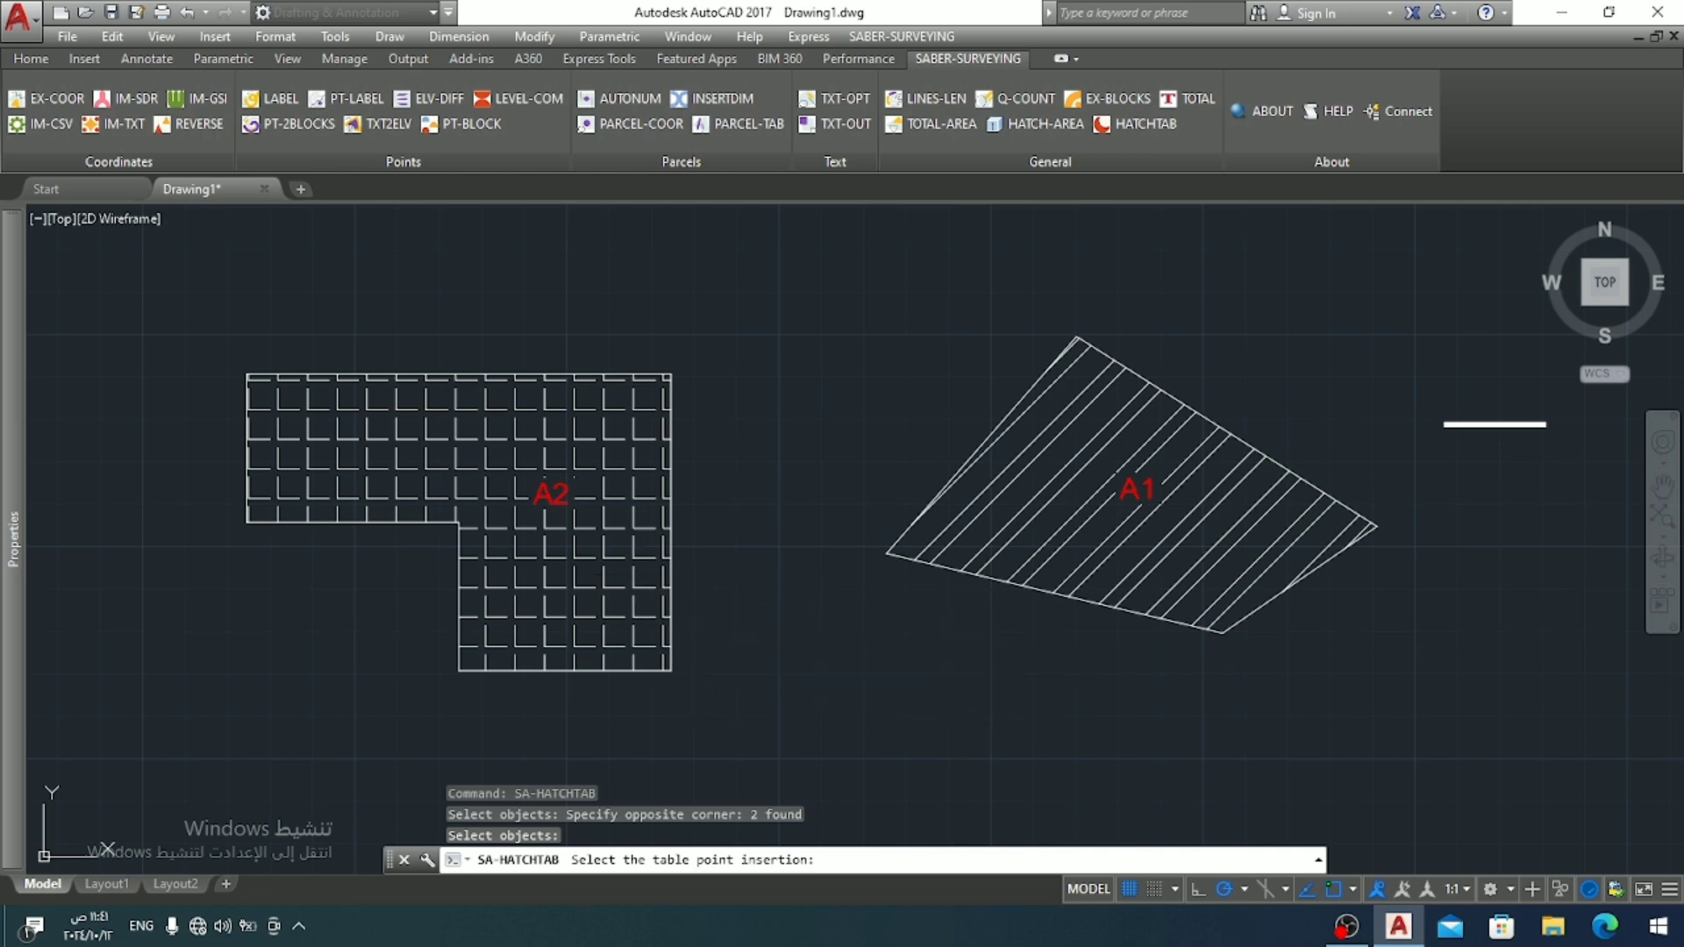
{"action": "scroll", "coordinate": [690, 656], "scroll_direction": "up", "scroll_amount": 3}
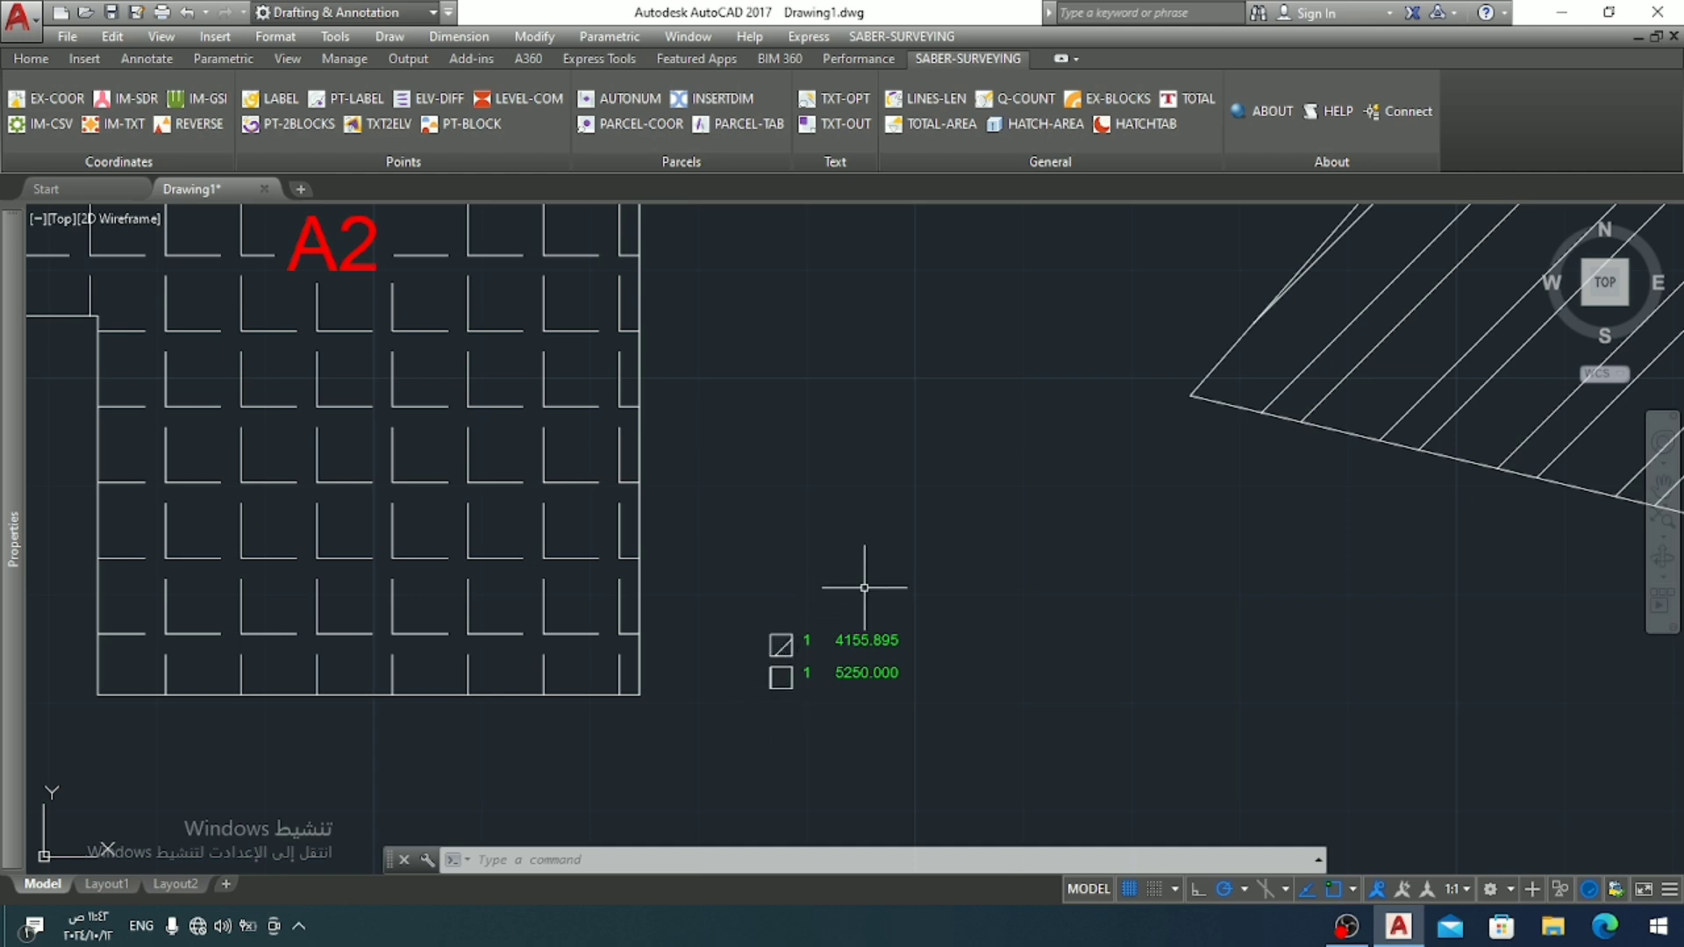
{"action": "scroll", "coordinate": [785, 658], "scroll_direction": "down", "scroll_amount": 3}
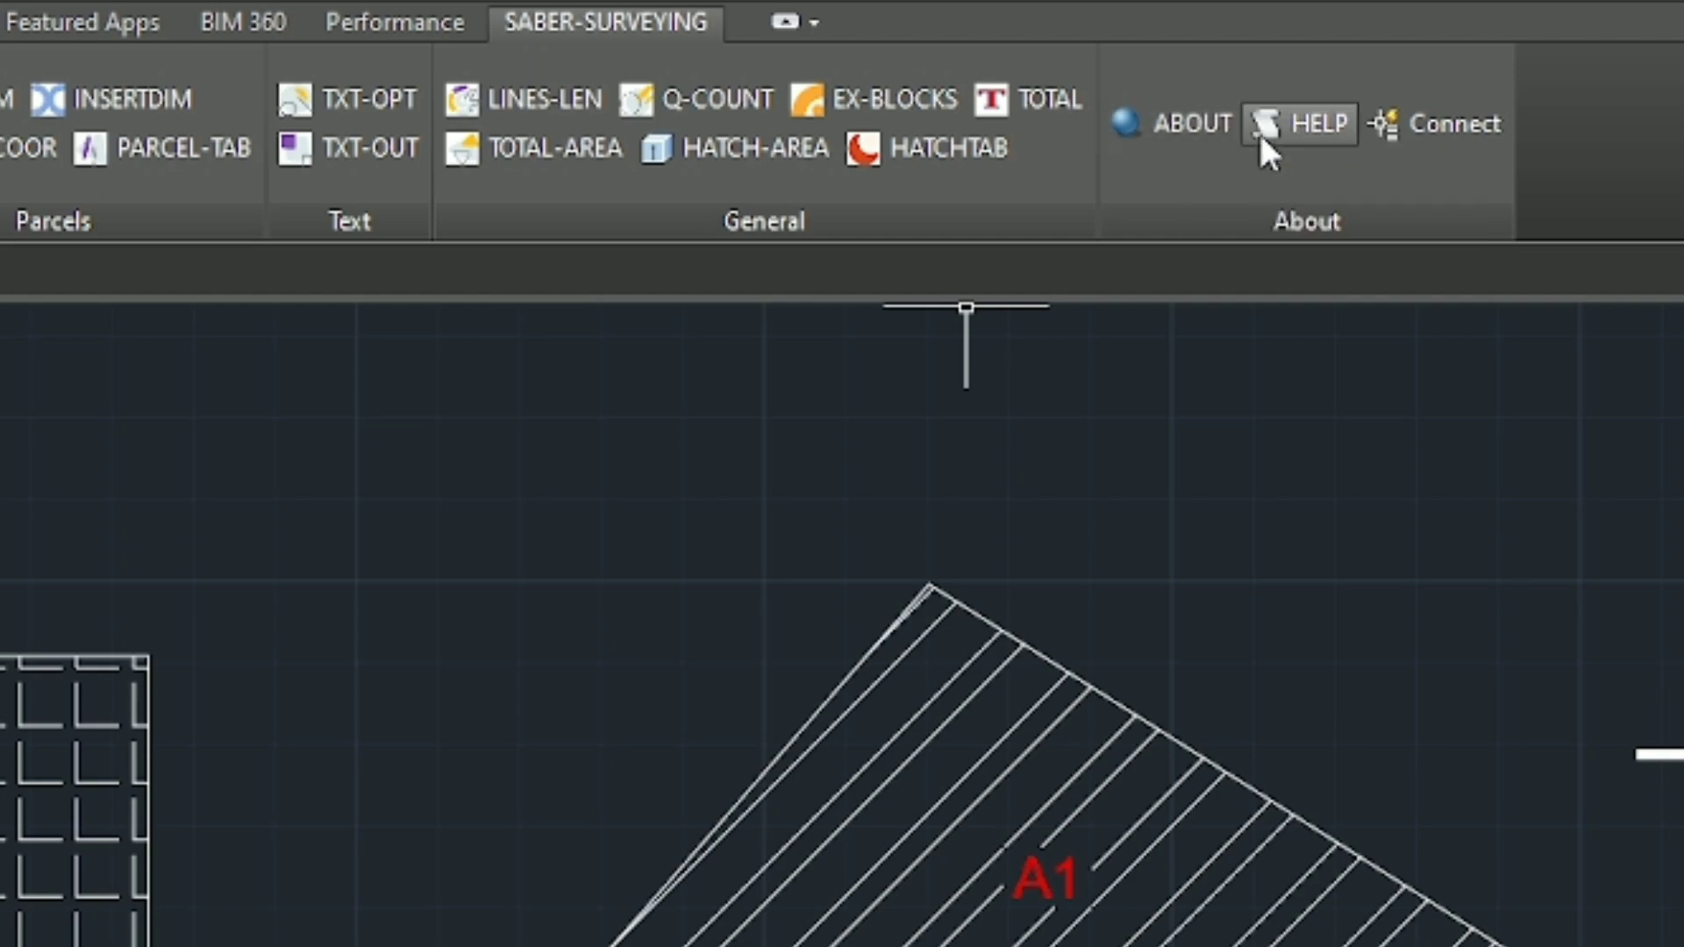
{"action": "left_click", "coordinate": [1286, 131]}
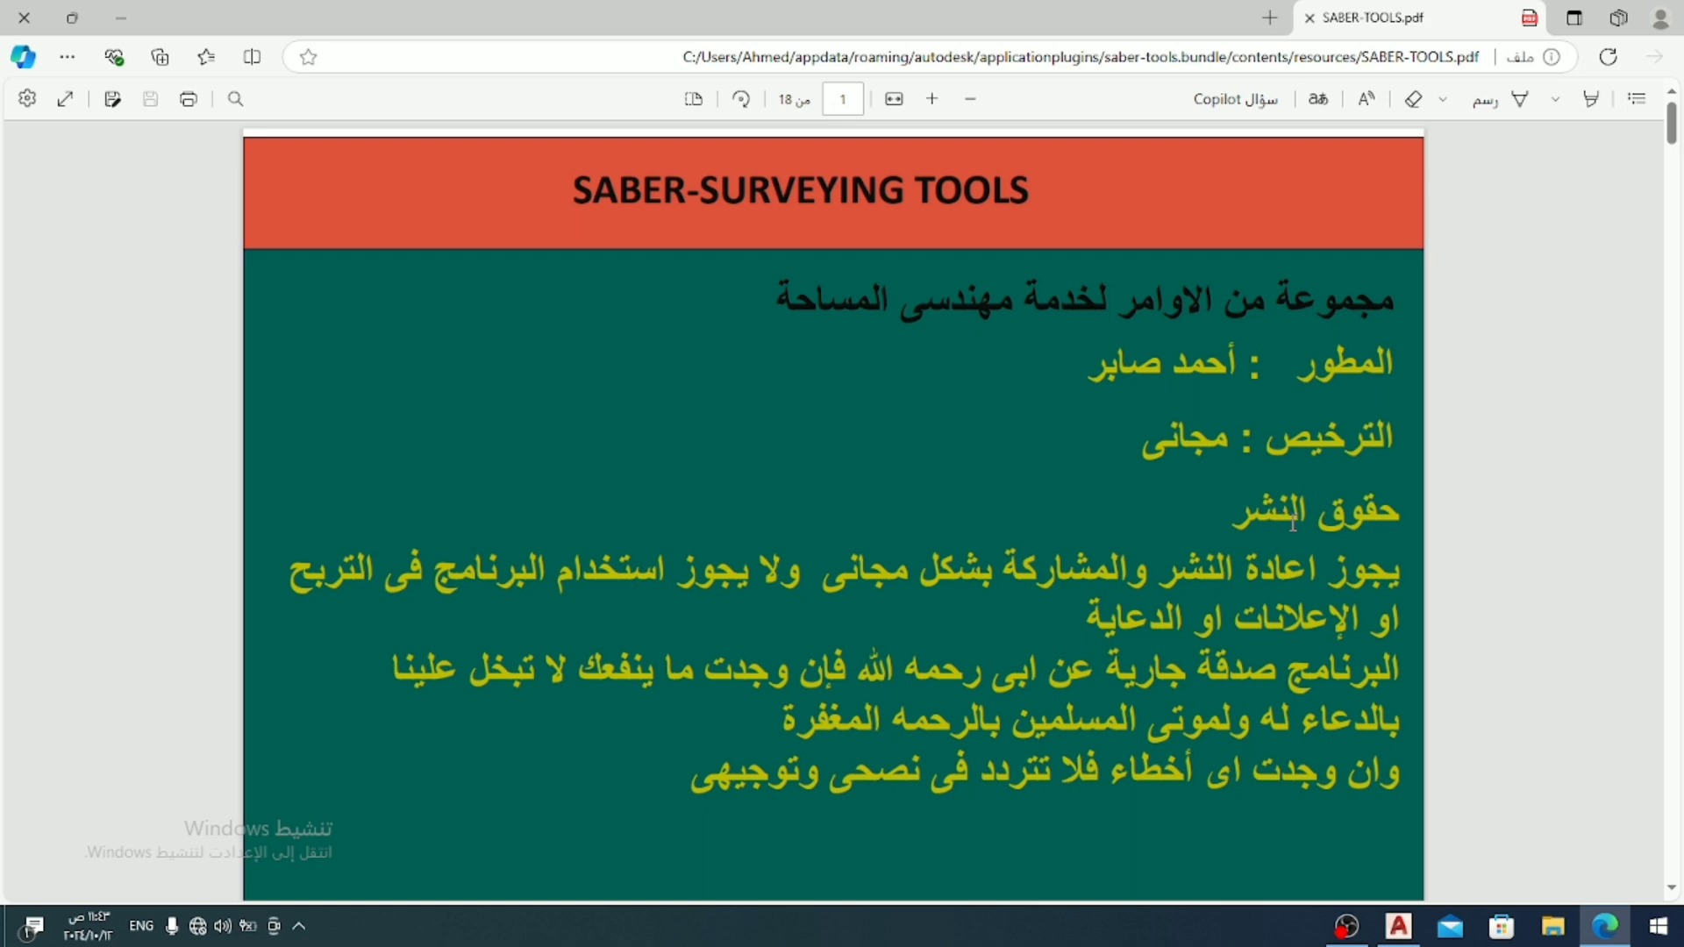
Step: Scroll through SABER-TOOLS.pdf to page 7, then return to AutoCAD
{"action": "scroll", "coordinate": [1007, 416], "scroll_direction": "down", "scroll_amount": 2}
{"action": "scroll", "coordinate": [952, 408], "scroll_direction": "up", "scroll_amount": 2}
{"action": "scroll", "coordinate": [951, 412], "scroll_direction": "down", "scroll_amount": 4}
{"action": "scroll", "coordinate": [951, 412], "scroll_direction": "down", "scroll_amount": 3}
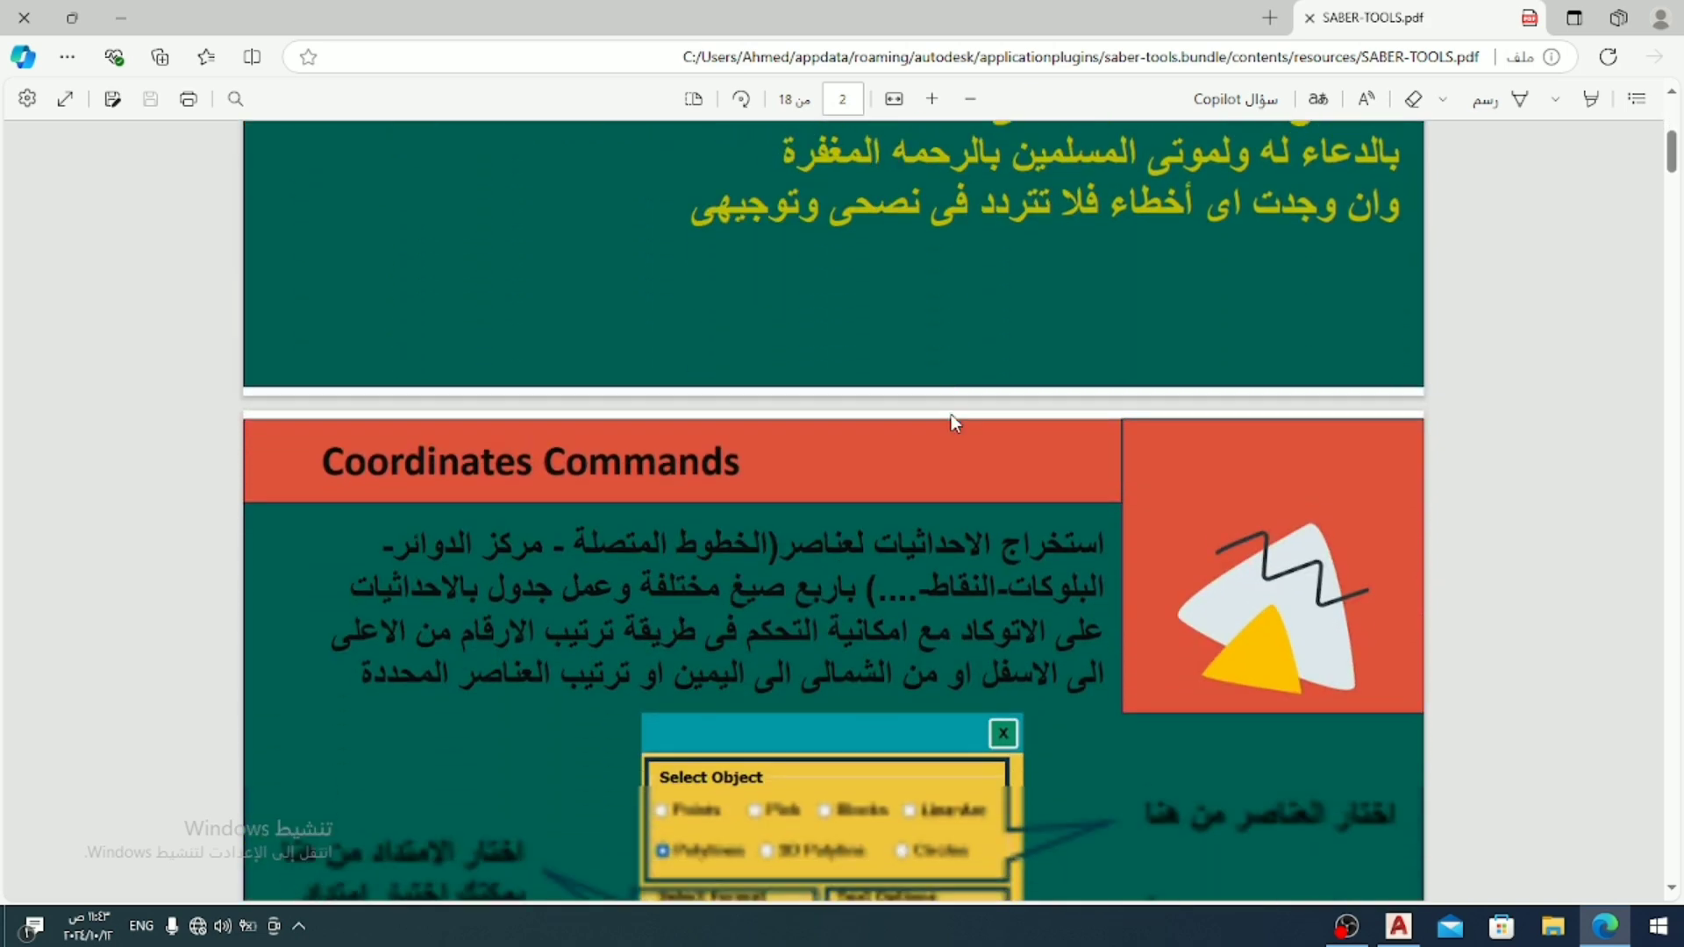
{"action": "scroll", "coordinate": [951, 414], "scroll_direction": "down", "scroll_amount": 6}
{"action": "scroll", "coordinate": [951, 418], "scroll_direction": "down", "scroll_amount": 3}
{"action": "scroll", "coordinate": [951, 417], "scroll_direction": "down", "scroll_amount": 3}
{"action": "scroll", "coordinate": [952, 417], "scroll_direction": "down", "scroll_amount": 2}
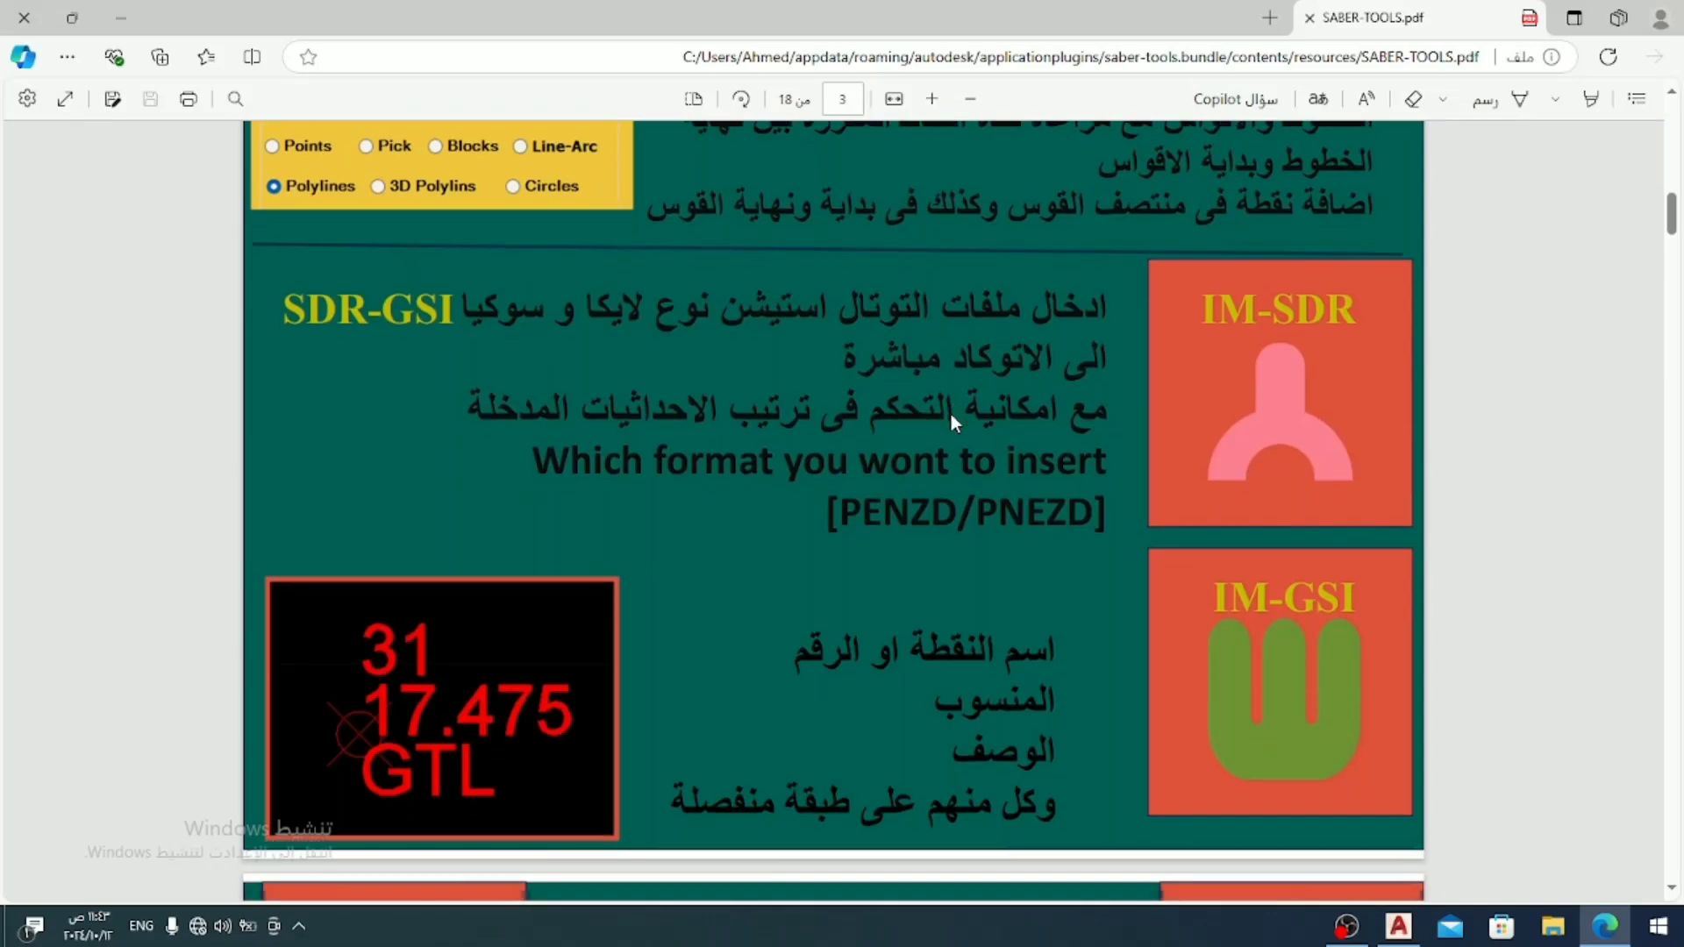
{"action": "scroll", "coordinate": [952, 418], "scroll_direction": "down", "scroll_amount": 4}
{"action": "scroll", "coordinate": [951, 414], "scroll_direction": "down", "scroll_amount": 4}
{"action": "scroll", "coordinate": [951, 414], "scroll_direction": "down", "scroll_amount": 1}
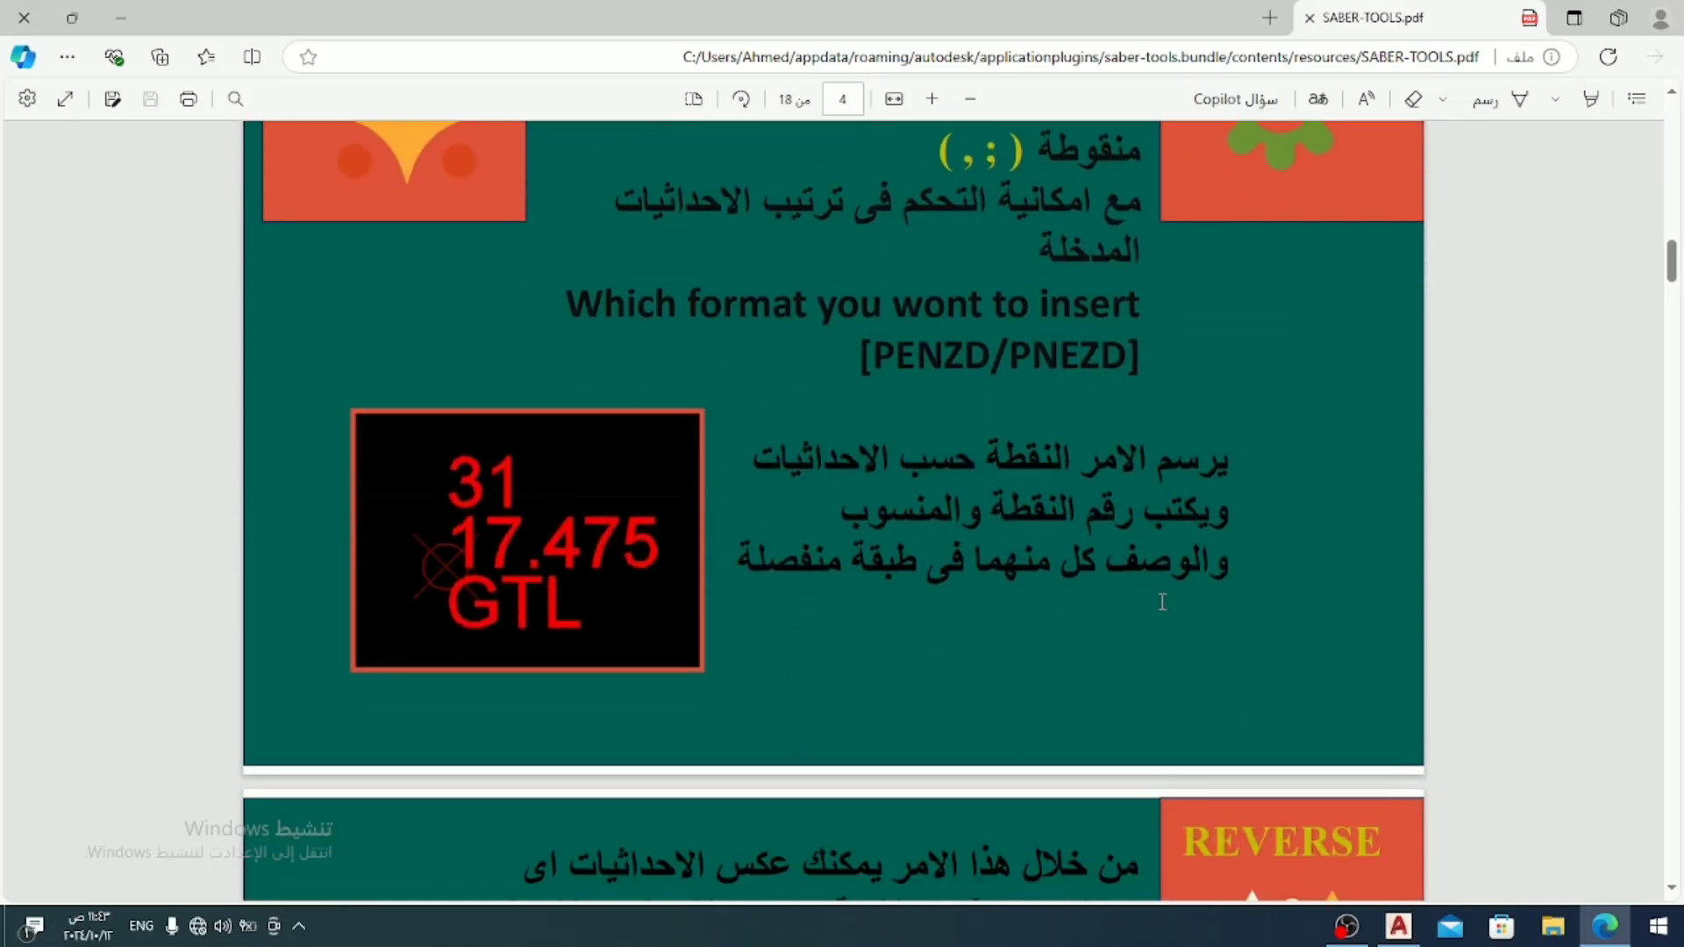
{"action": "scroll", "coordinate": [1235, 692], "scroll_direction": "down", "scroll_amount": 5}
{"action": "scroll", "coordinate": [1232, 679], "scroll_direction": "down", "scroll_amount": 2}
{"action": "scroll", "coordinate": [1228, 667], "scroll_direction": "down", "scroll_amount": 4}
{"action": "scroll", "coordinate": [1228, 667], "scroll_direction": "down", "scroll_amount": 6}
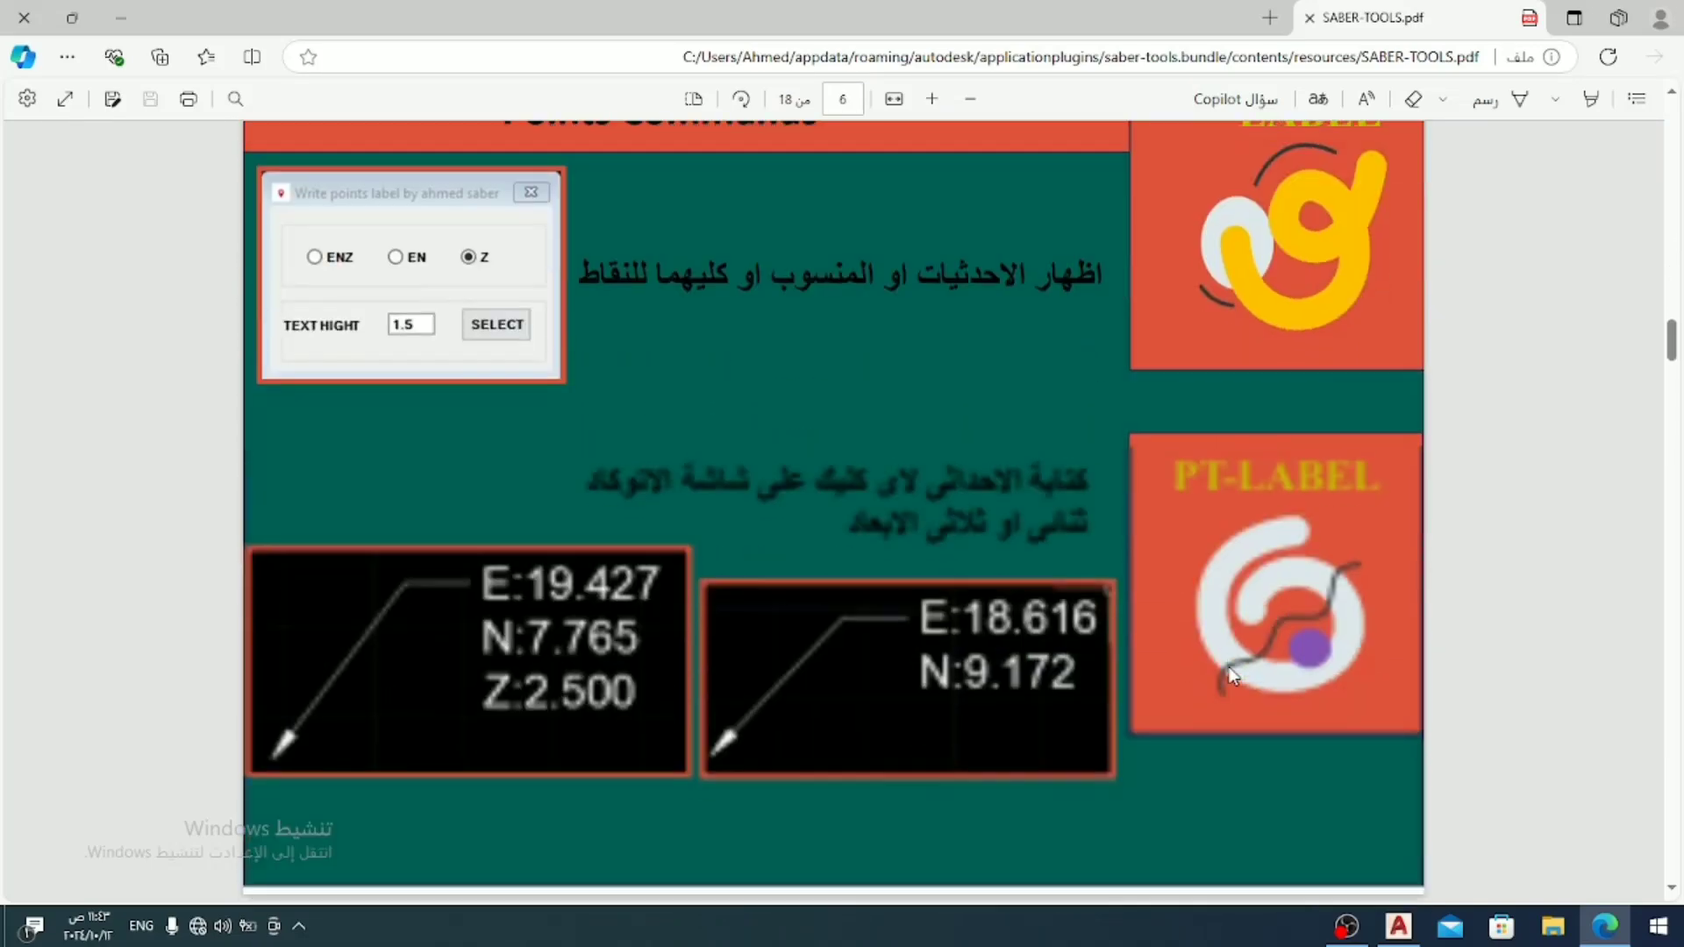
{"action": "scroll", "coordinate": [1230, 674], "scroll_direction": "down", "scroll_amount": 2}
{"action": "scroll", "coordinate": [1232, 675], "scroll_direction": "down", "scroll_amount": 3}
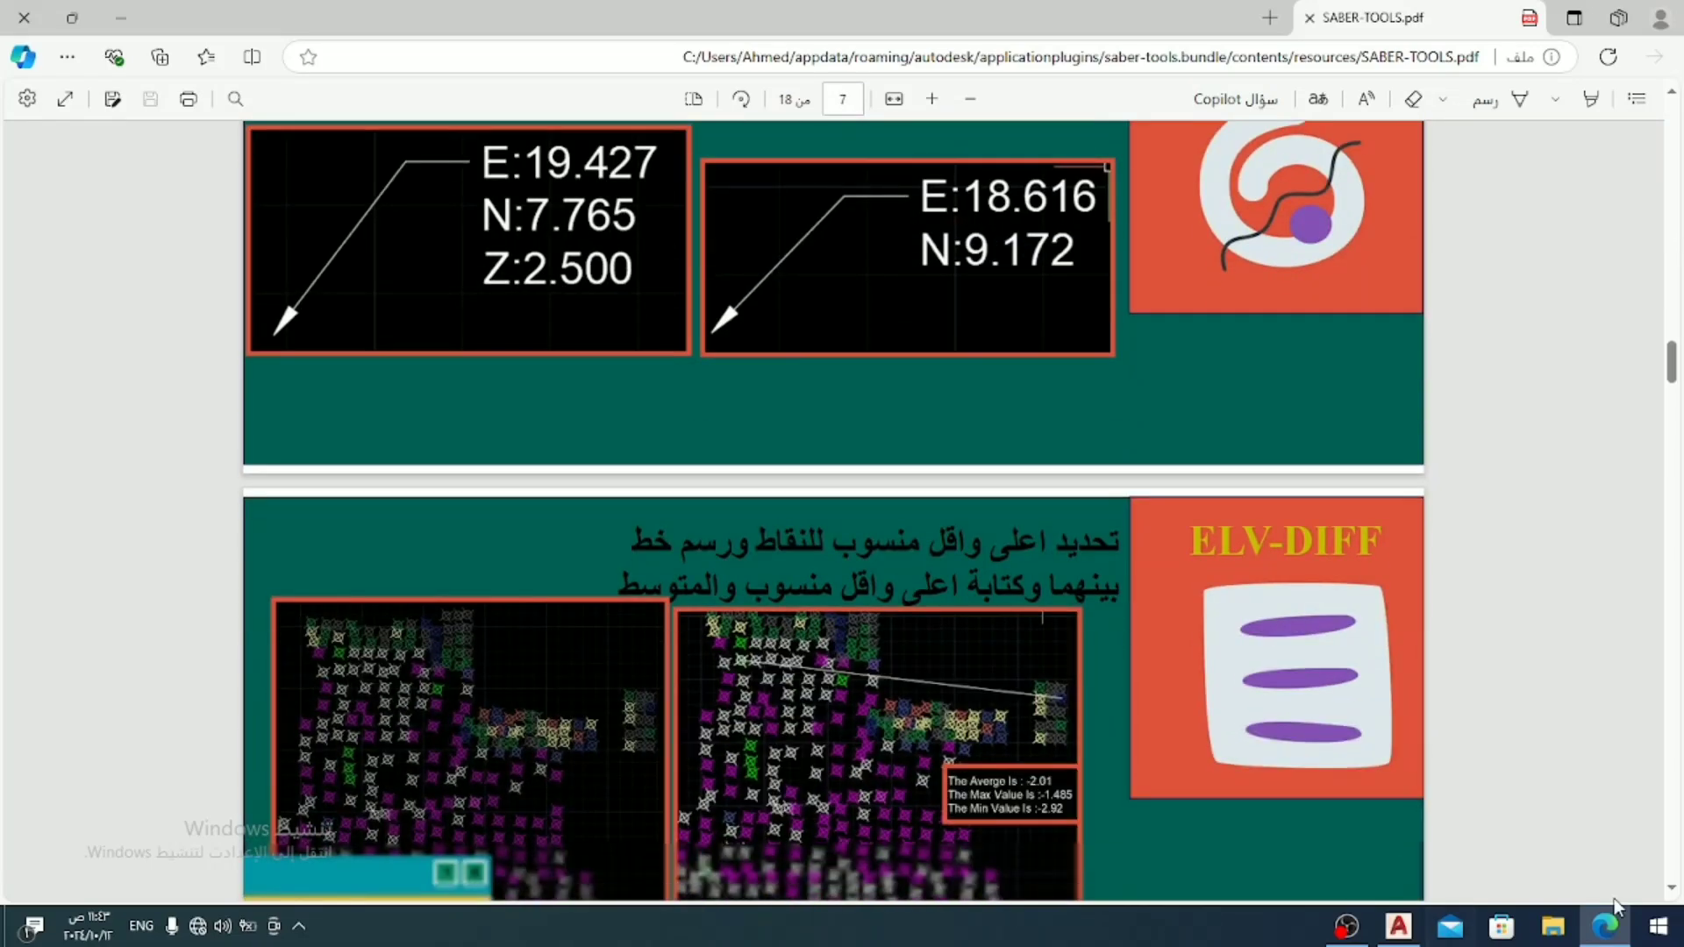
{"action": "left_click", "coordinate": [1399, 926]}
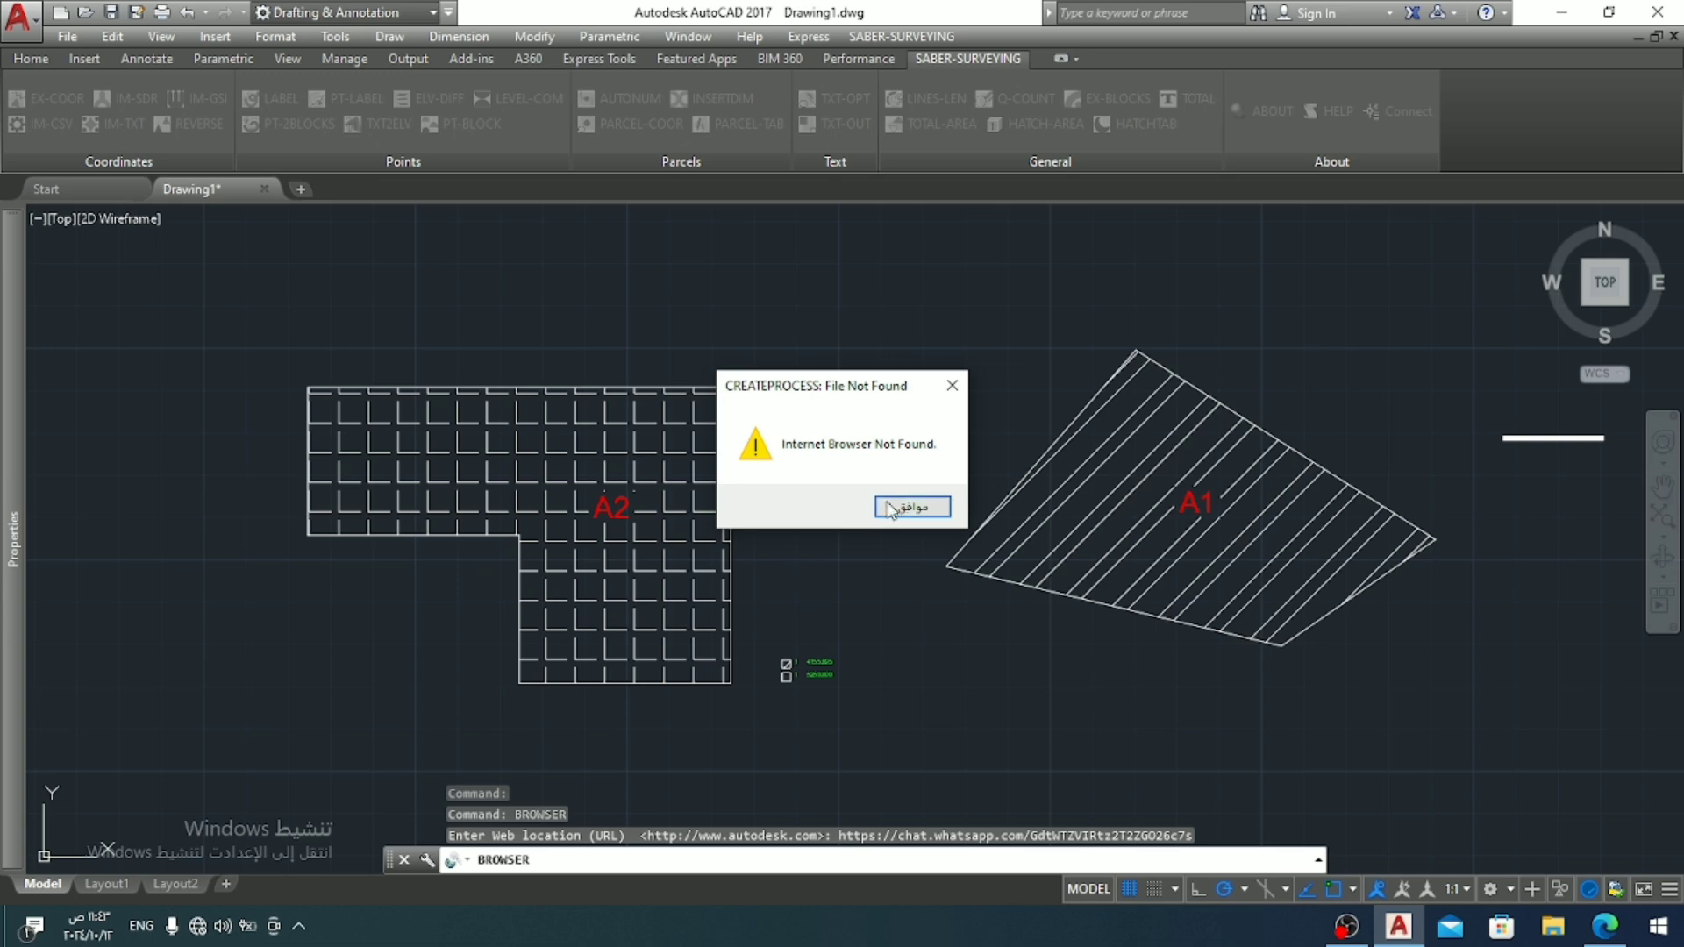
Step: Dismiss the CREATEPROCESS: File Not Found error with OK
{"action": "left_click", "coordinate": [910, 505]}
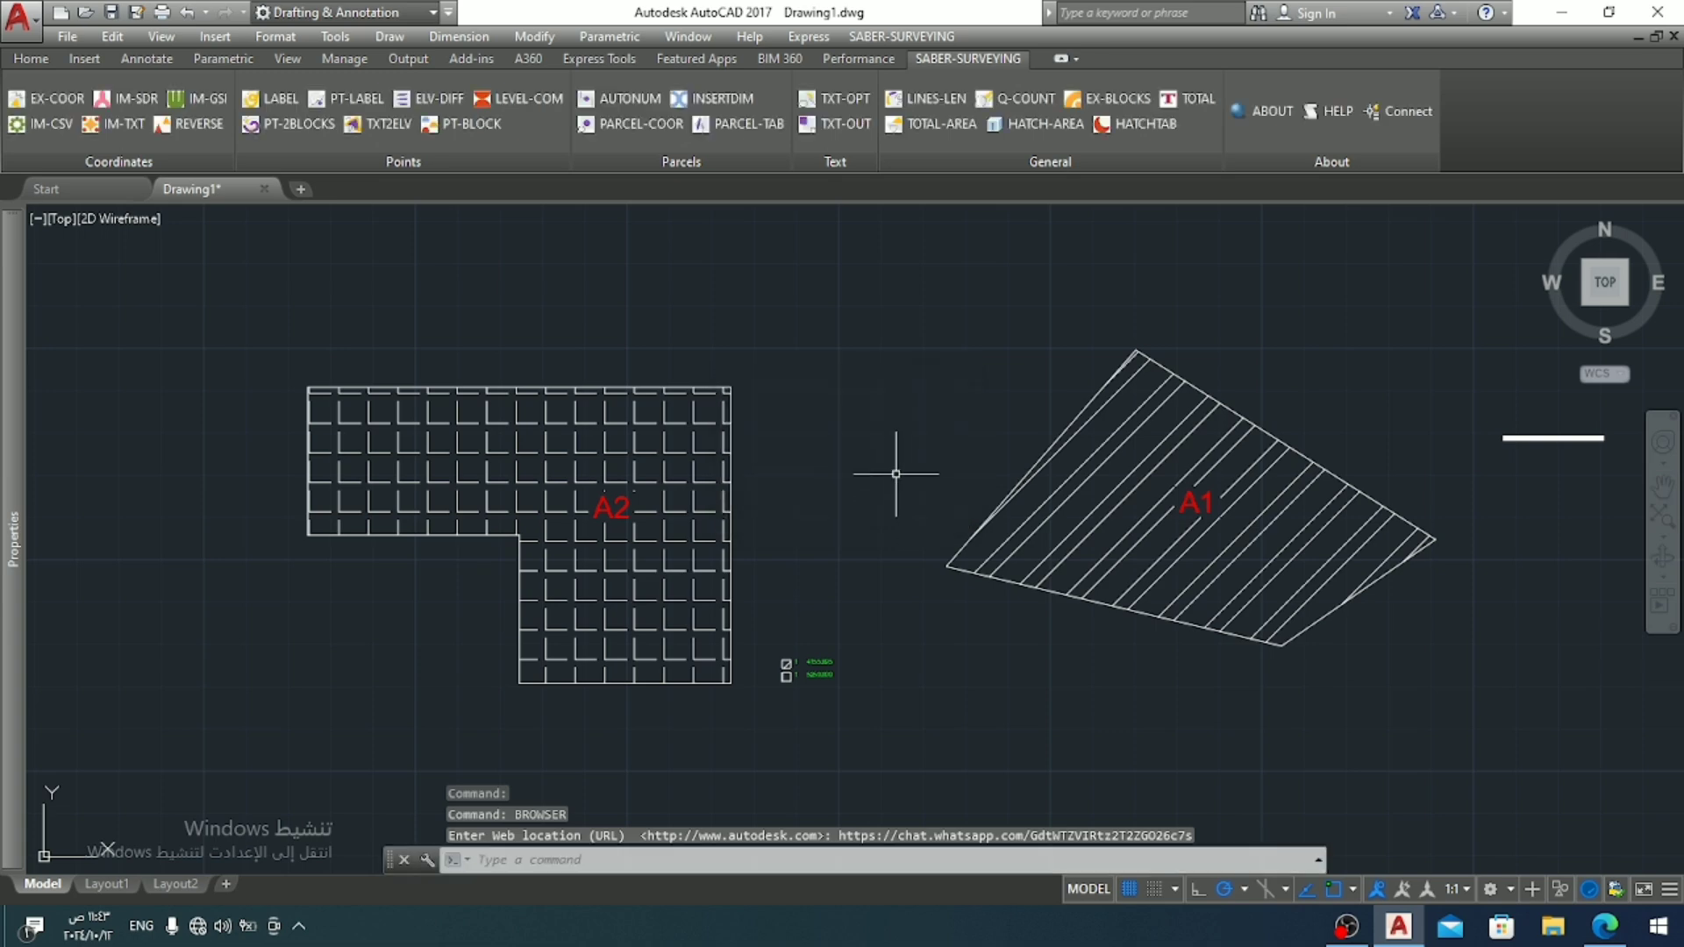